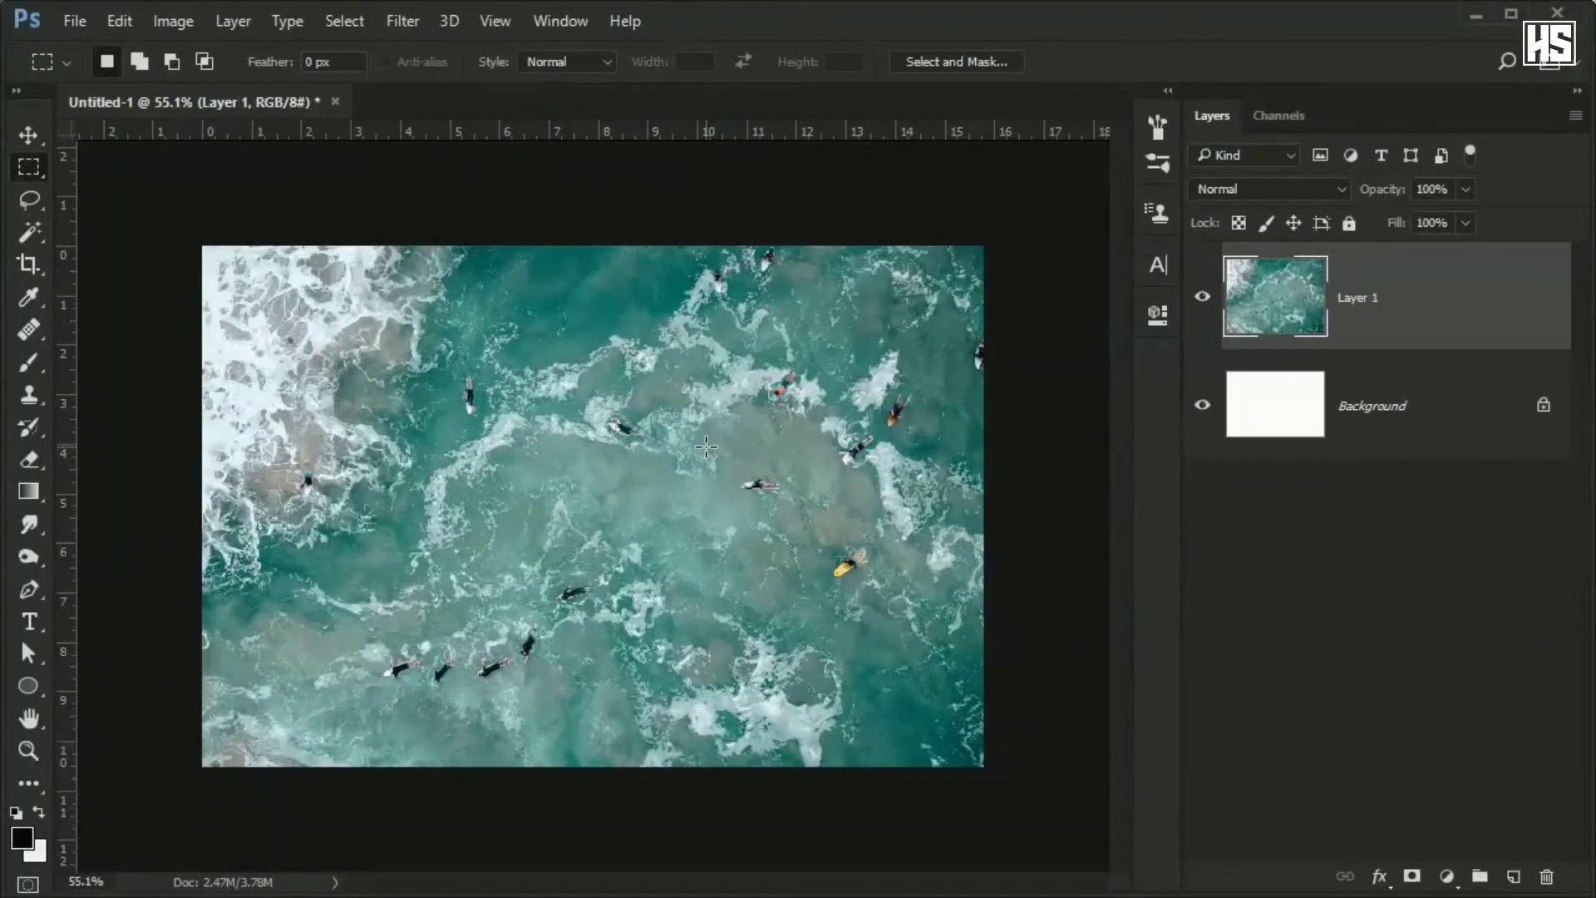
- Paste the man's face photo as Layer 2 above the ocean and scale it up slightly
{"action": "key", "text": "ctrl+v"}
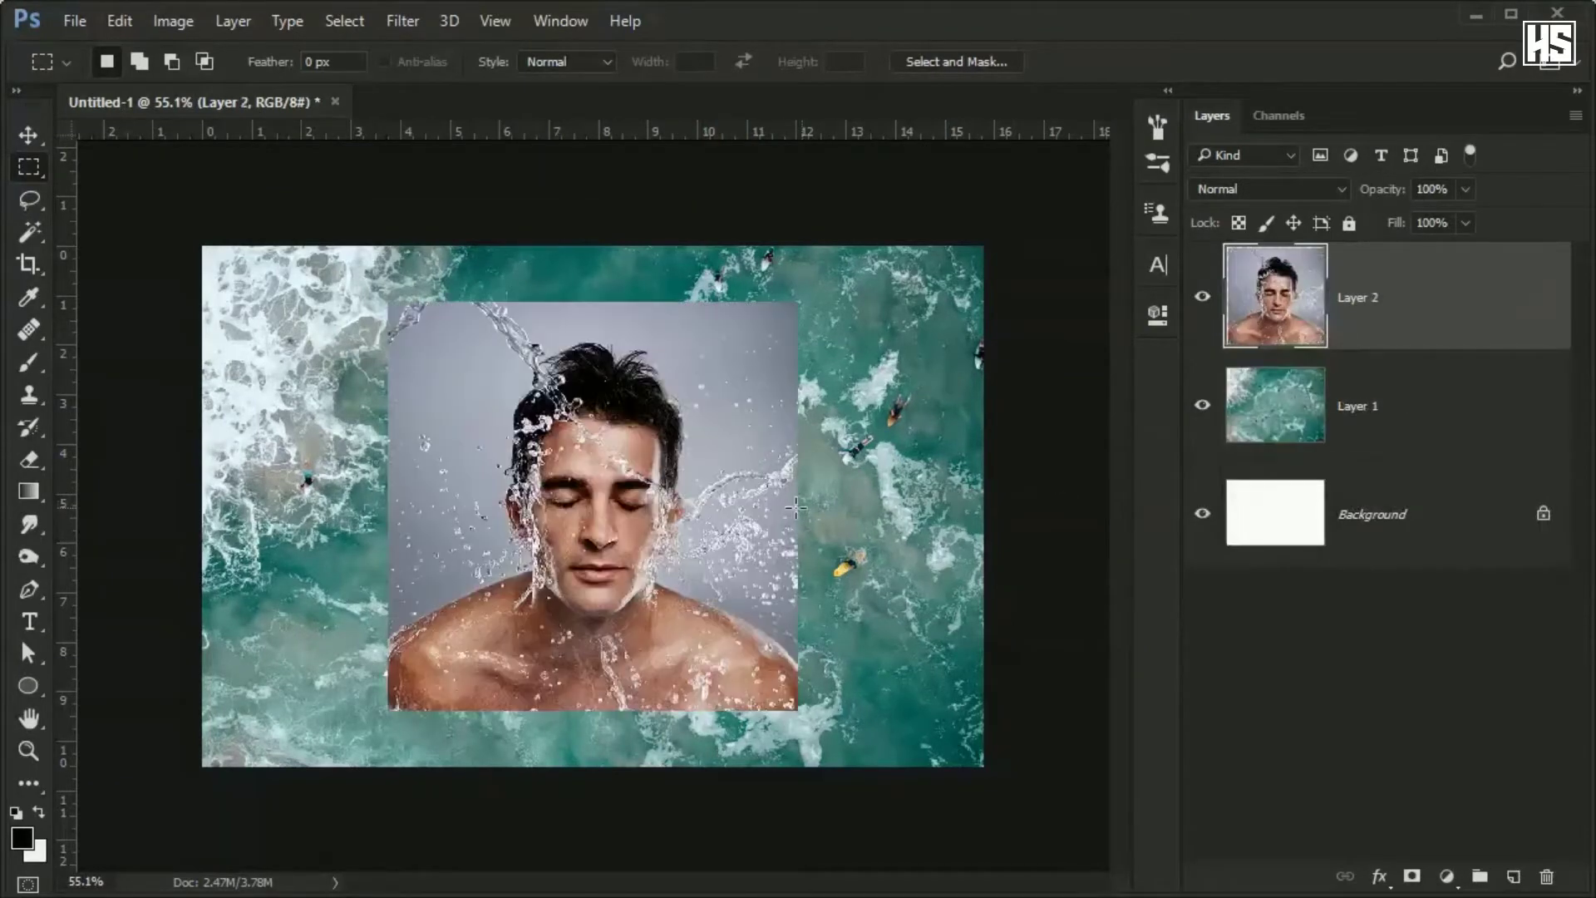
{"action": "key", "text": "ctrl+t"}
{"action": "left_click_drag", "start_coordinate": [798, 303], "coordinate": [836, 263]}
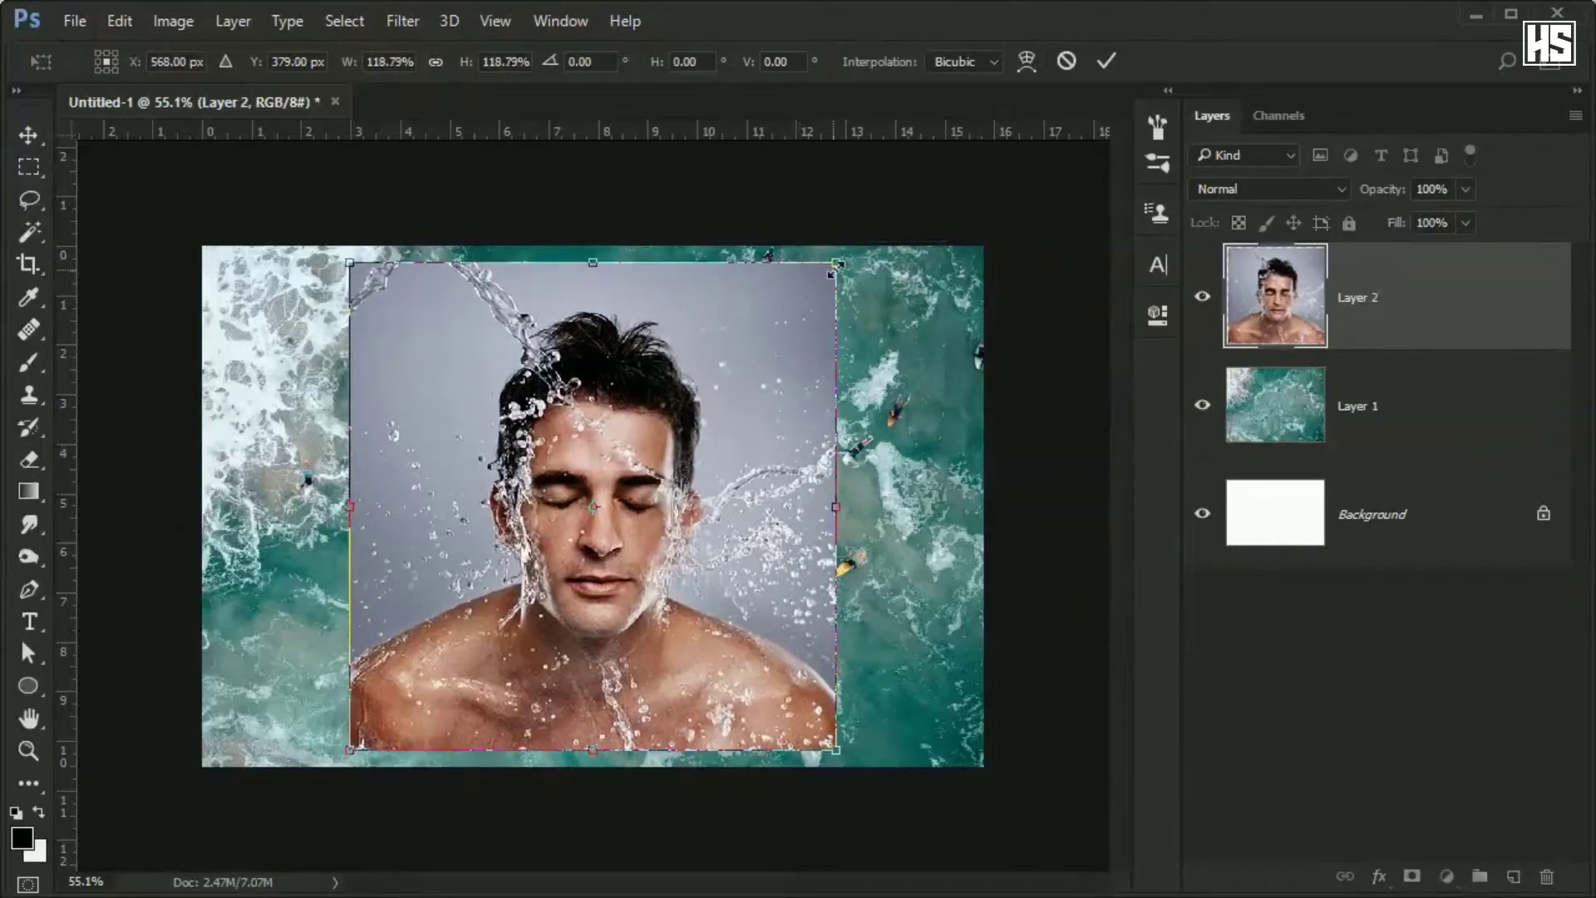
{"action": "left_click", "coordinate": [1106, 61]}
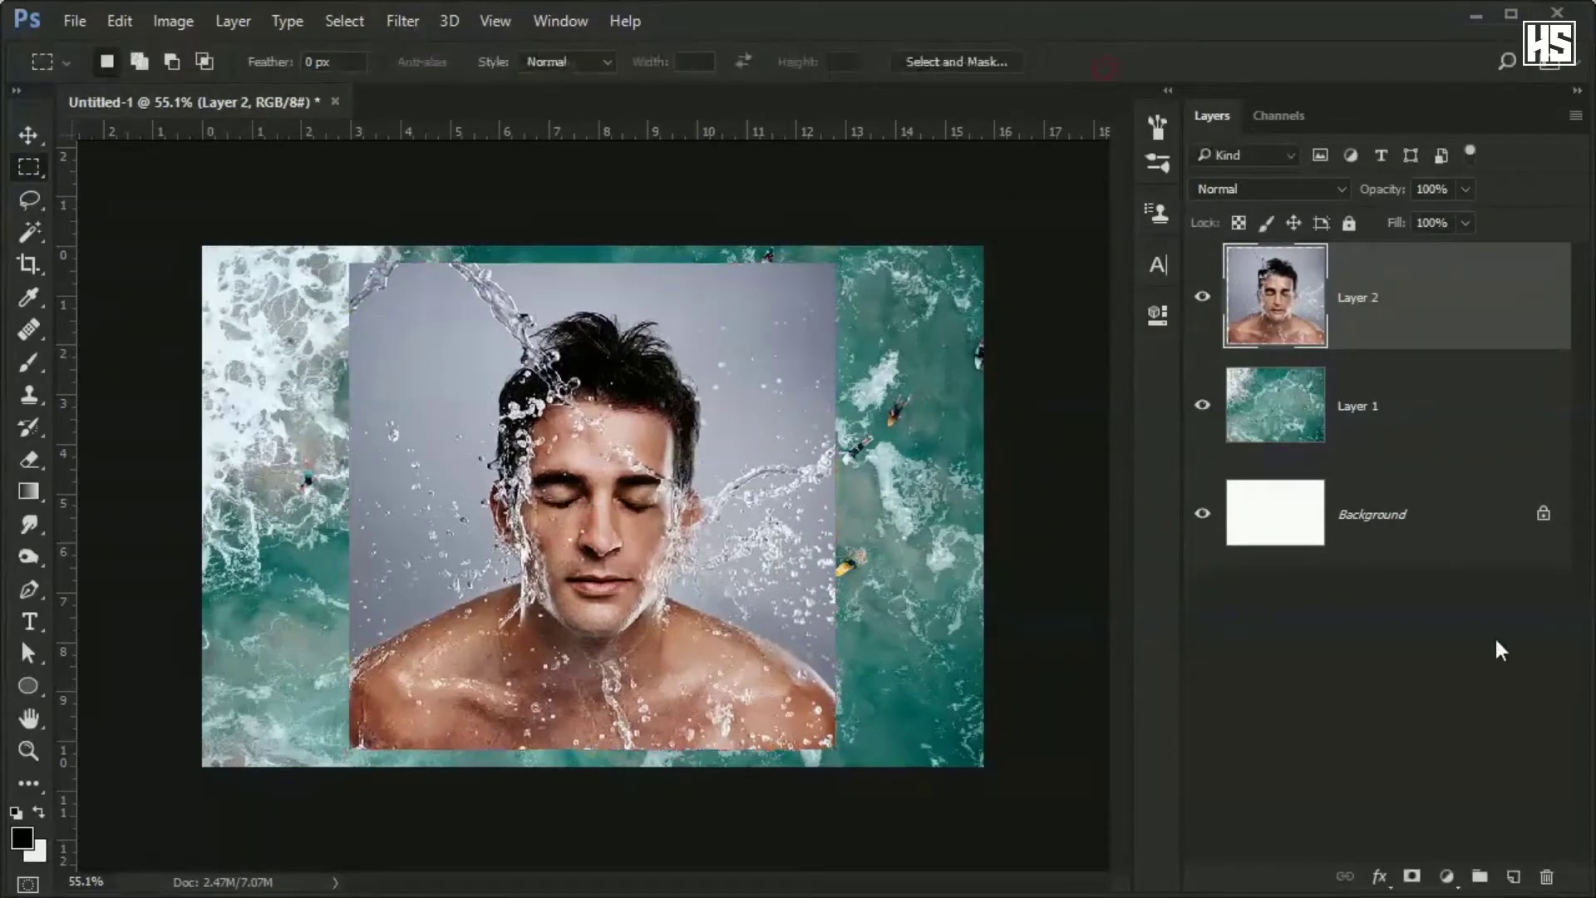
- Mask the face layer, painting black around its edges at full opacity to reveal the surf
{"action": "left_click", "coordinate": [1412, 877]}
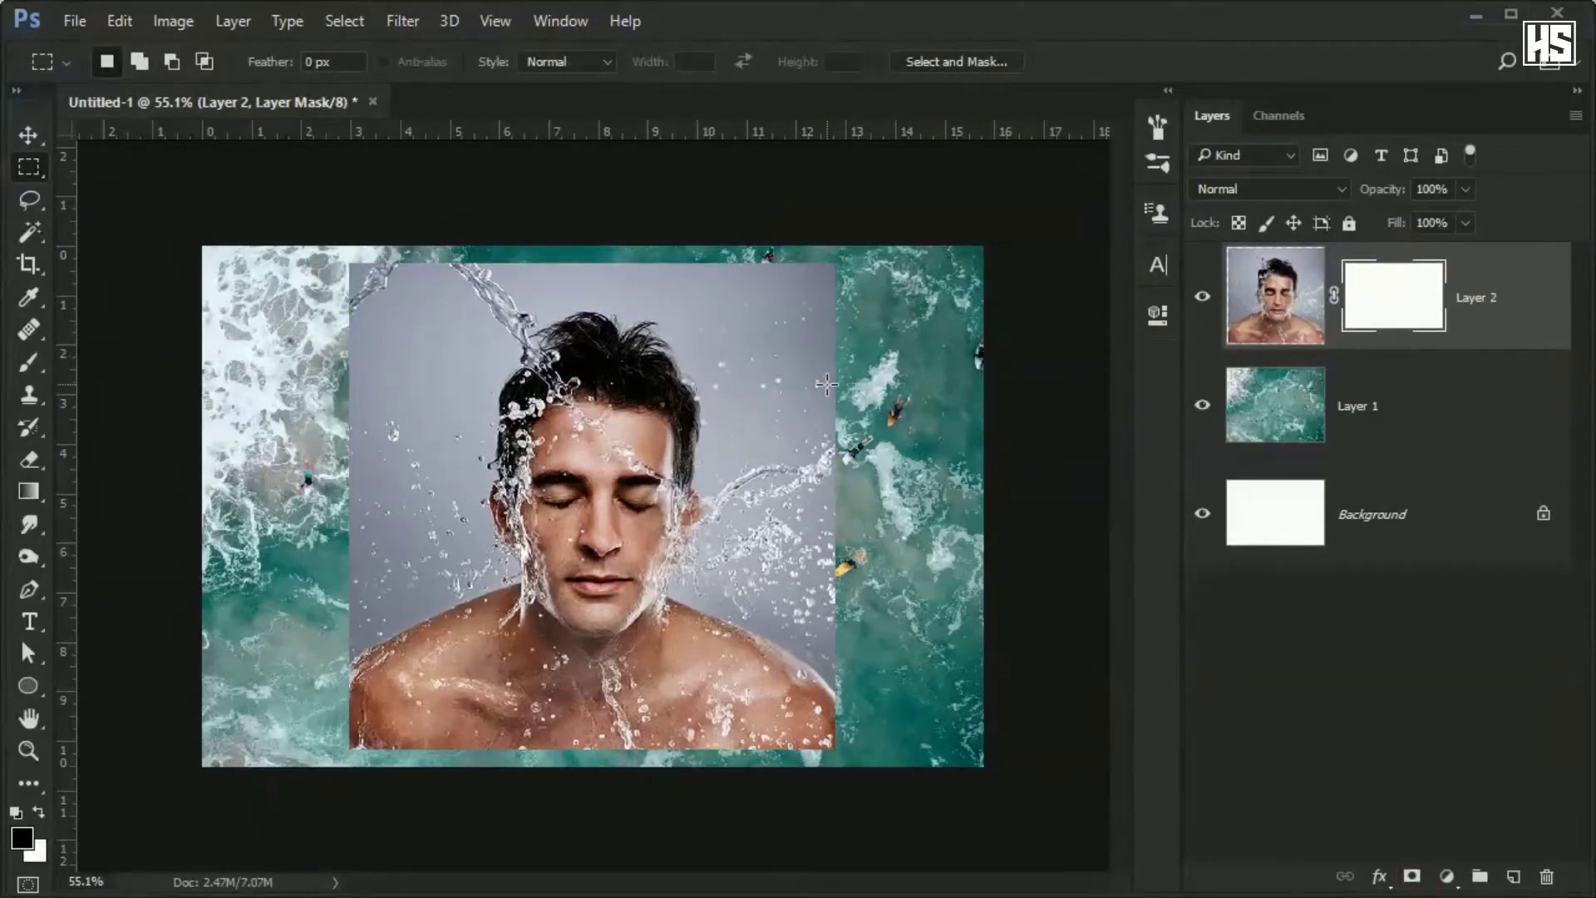
{"action": "key", "text": "b"}
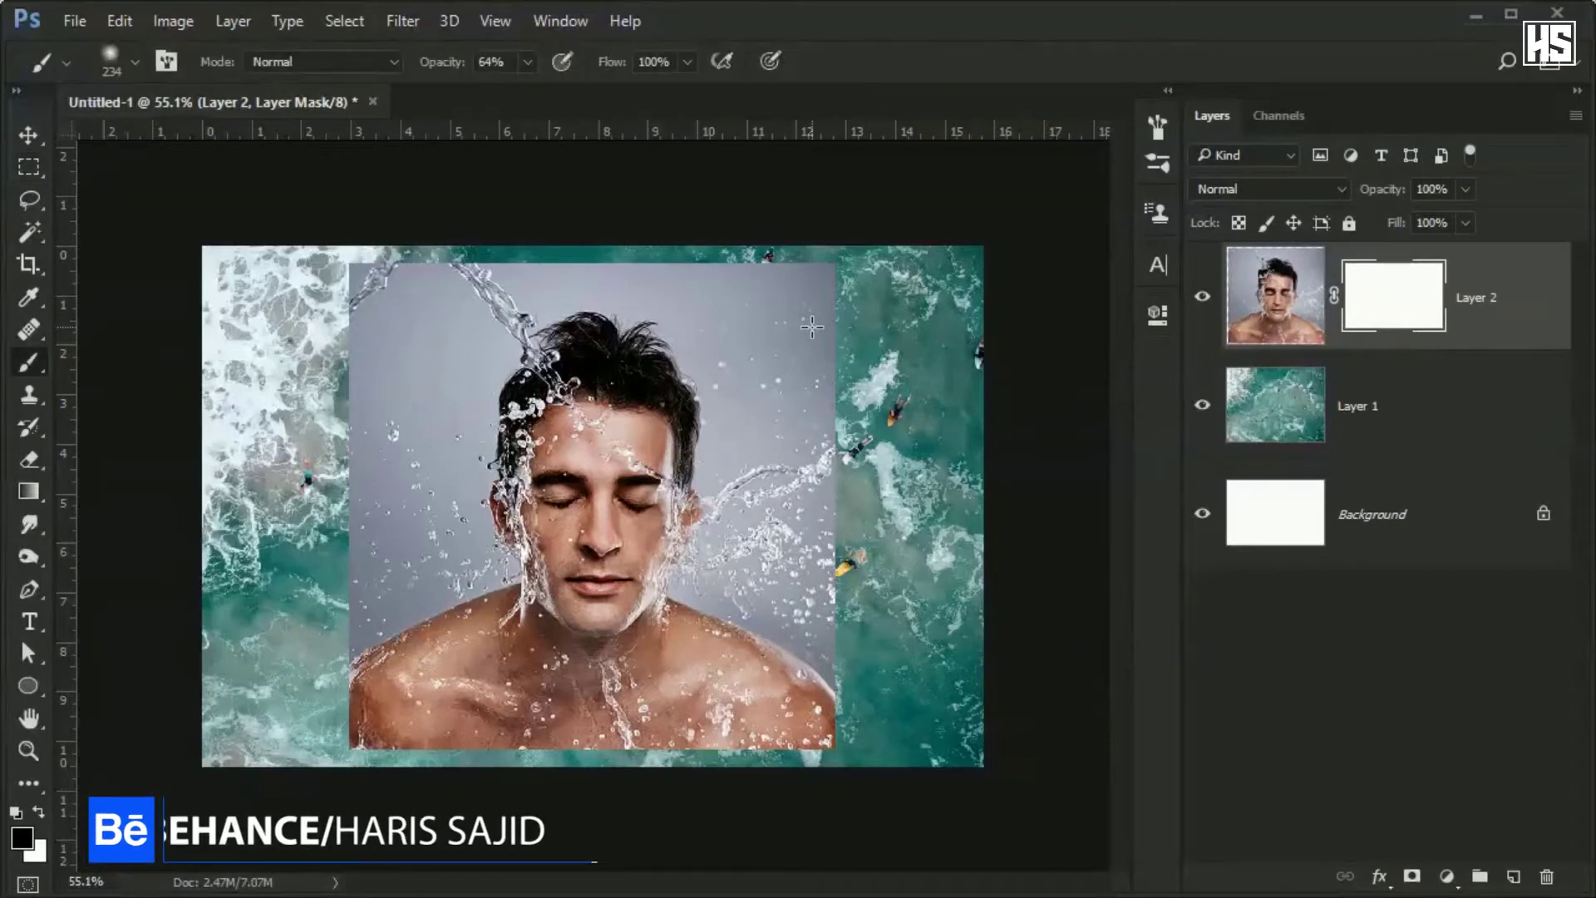
{"action": "left_click_drag", "start_coordinate": [812, 326], "coordinate": [820, 731]}
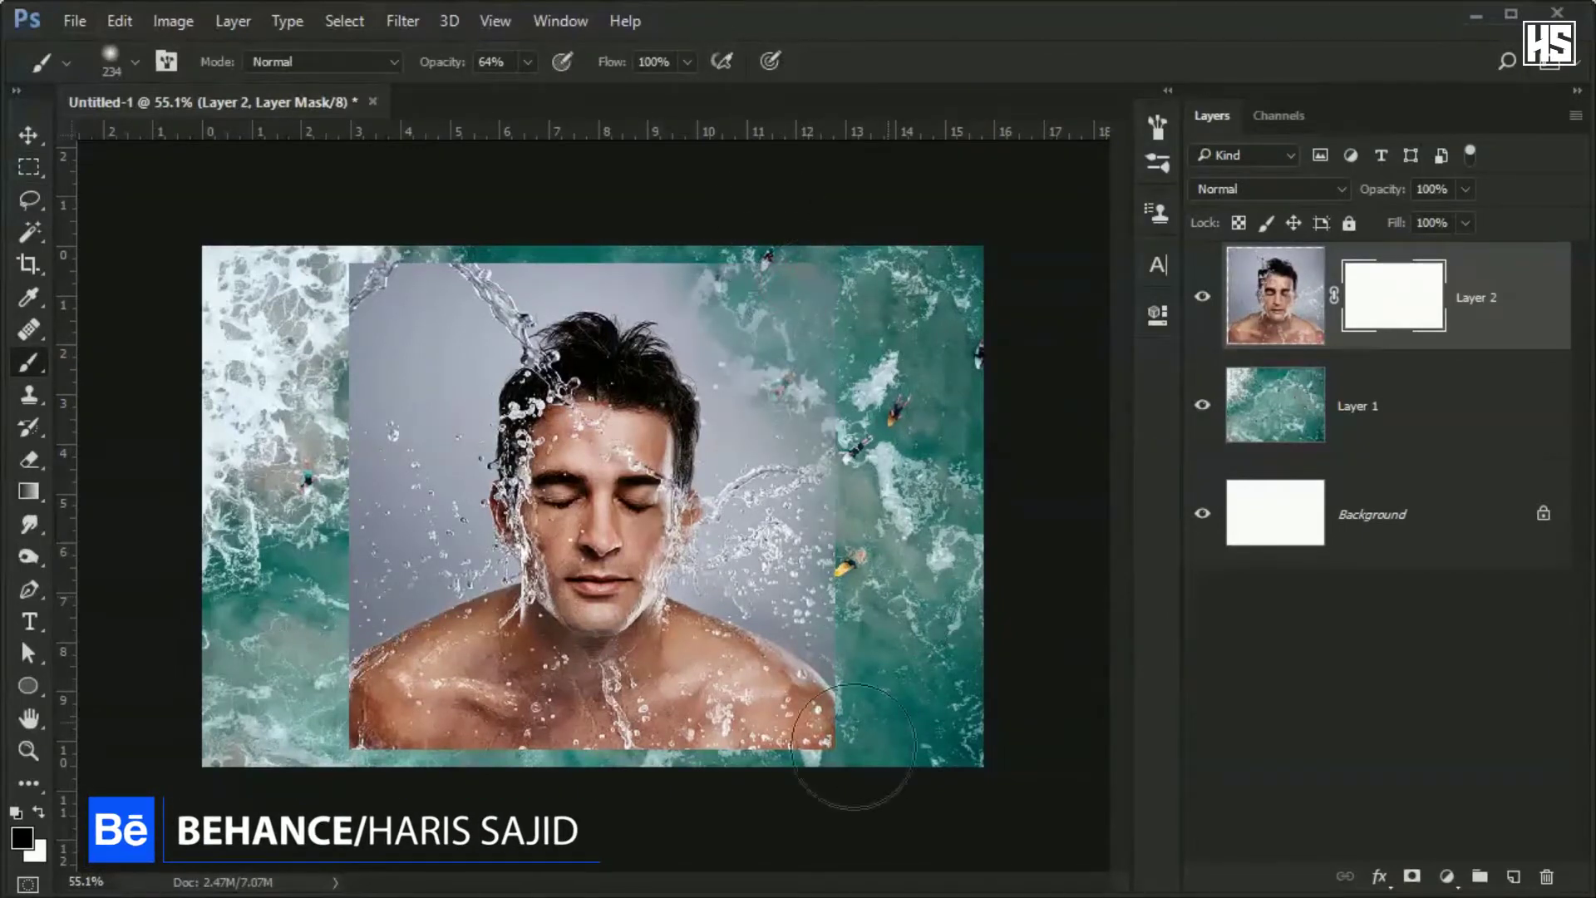
{"action": "mouse_move", "coordinate": [432, 706]}
{"action": "left_mouse_down"}
{"action": "mouse_move", "coordinate": [330, 679]}
{"action": "mouse_move", "coordinate": [823, 724]}
{"action": "mouse_move", "coordinate": [457, 757]}
{"action": "mouse_move", "coordinate": [673, 682]}
{"action": "mouse_move", "coordinate": [755, 257]}
{"action": "mouse_move", "coordinate": [249, 321]}
{"action": "left_mouse_up"}
{"action": "scroll", "coordinate": [249, 321], "scroll_direction": "up", "scroll_amount": 2}
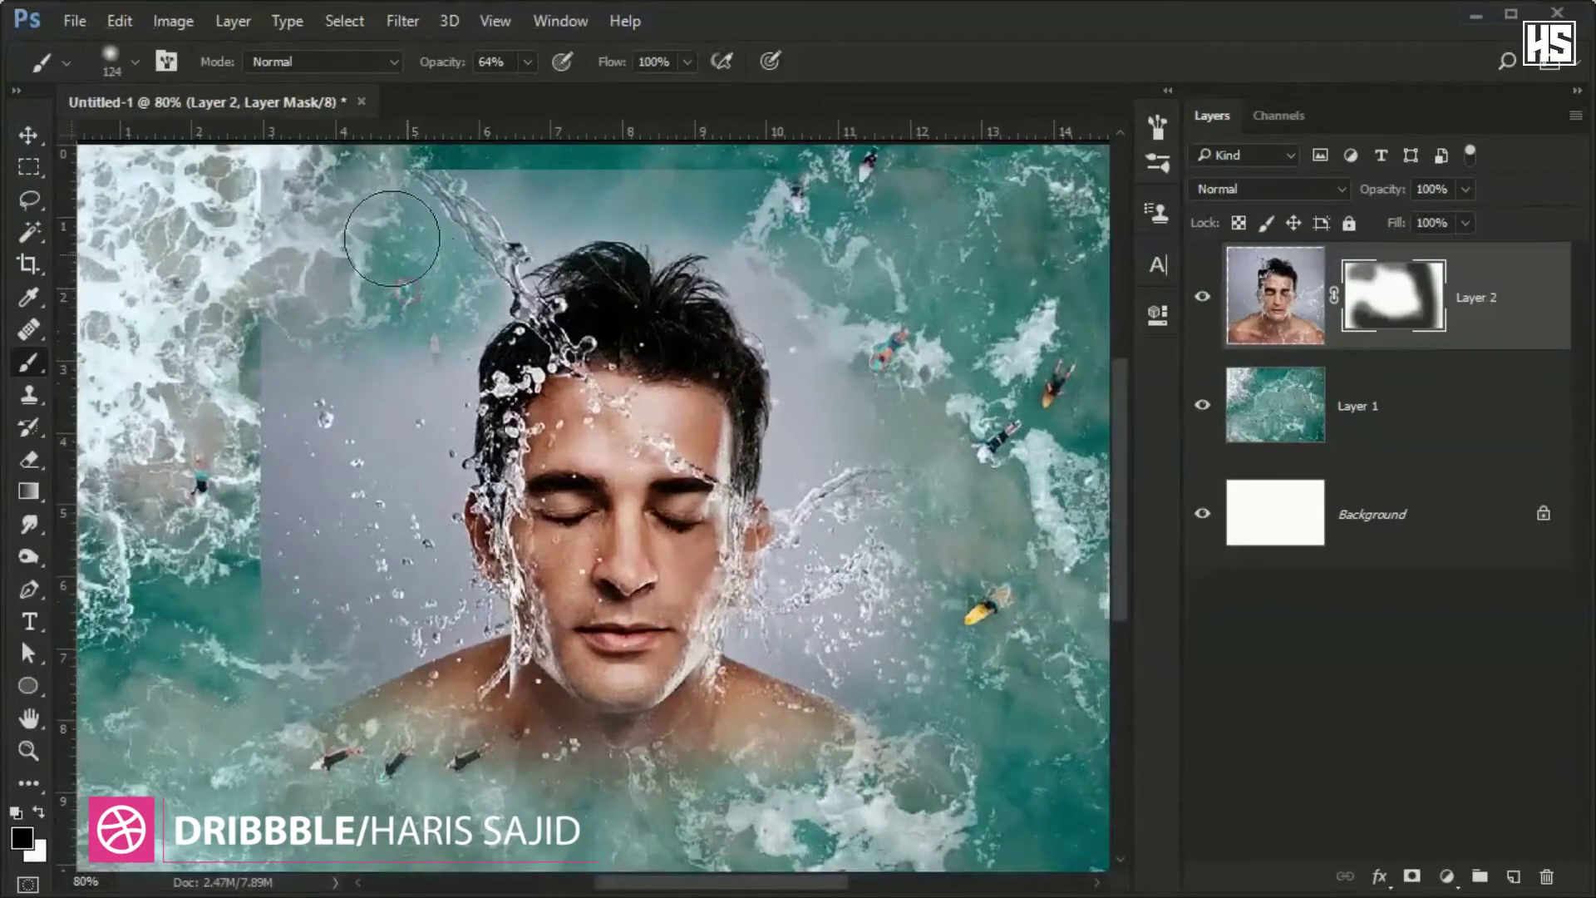
{"action": "left_click_drag", "start_coordinate": [415, 348], "coordinate": [422, 348]}
{"action": "mouse_move", "coordinate": [326, 528]}
{"action": "left_mouse_down"}
{"action": "mouse_move", "coordinate": [391, 494]}
{"action": "mouse_move", "coordinate": [409, 352]}
{"action": "left_mouse_up"}
{"action": "scroll", "coordinate": [813, 143], "scroll_direction": "up", "scroll_amount": 2}
{"action": "left_click_drag", "start_coordinate": [527, 83], "coordinate": [630, 86]}
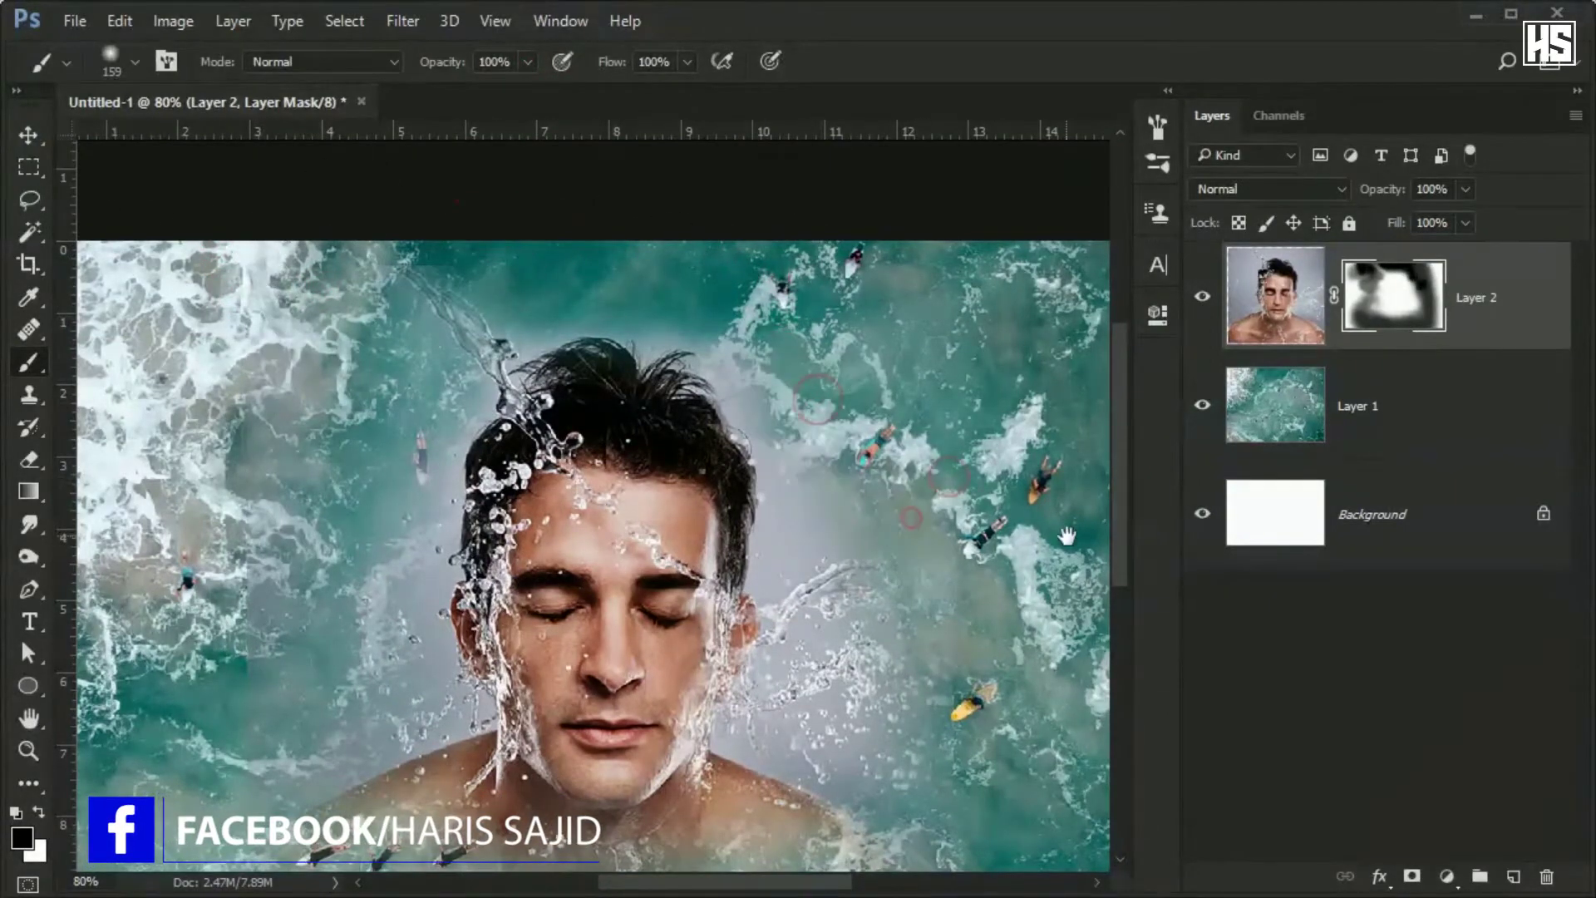
{"action": "scroll", "coordinate": [977, 832], "scroll_direction": "down", "scroll_amount": 5}
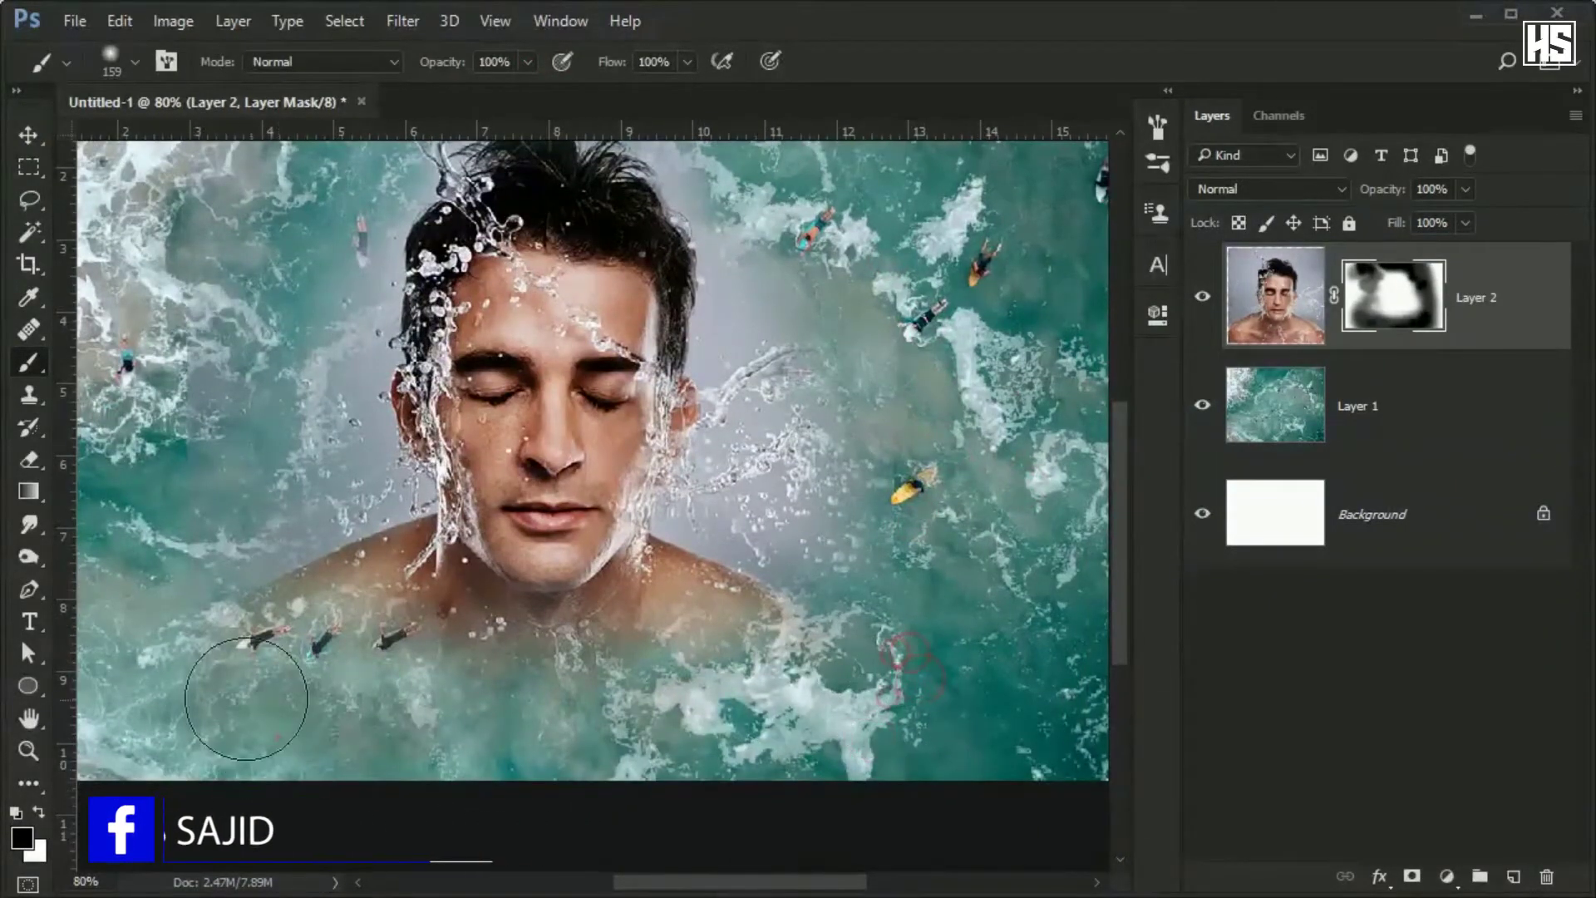
{"action": "left_click_drag", "start_coordinate": [243, 692], "coordinate": [236, 657]}
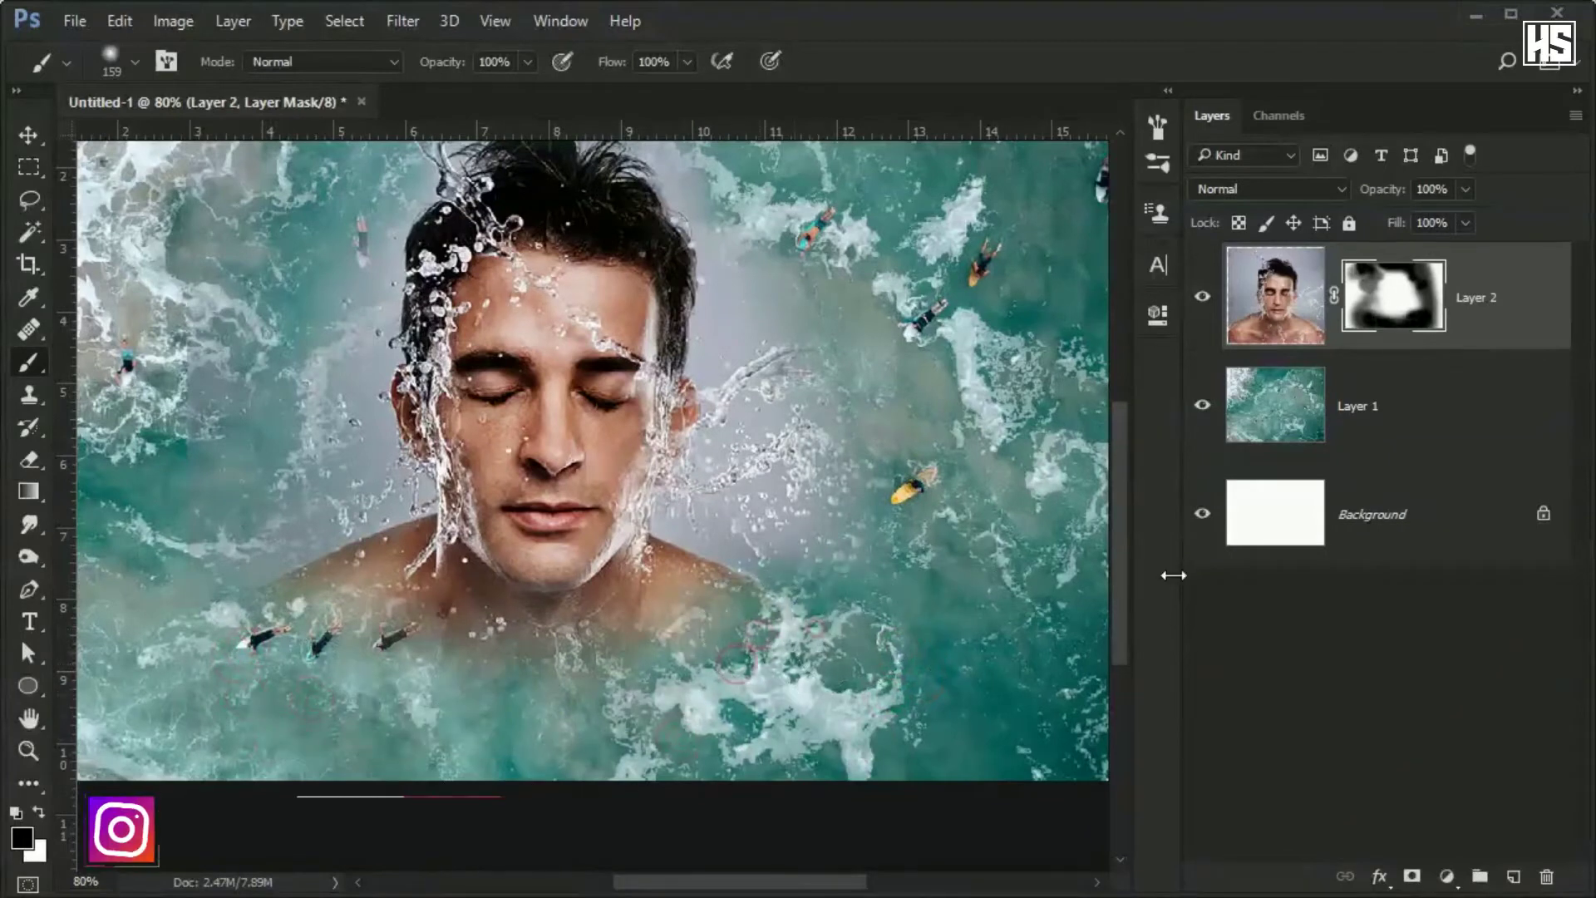
- Set the face layer to Overlay blending, fit the document in view, and start repositioning it
{"action": "left_click", "coordinate": [1296, 180]}
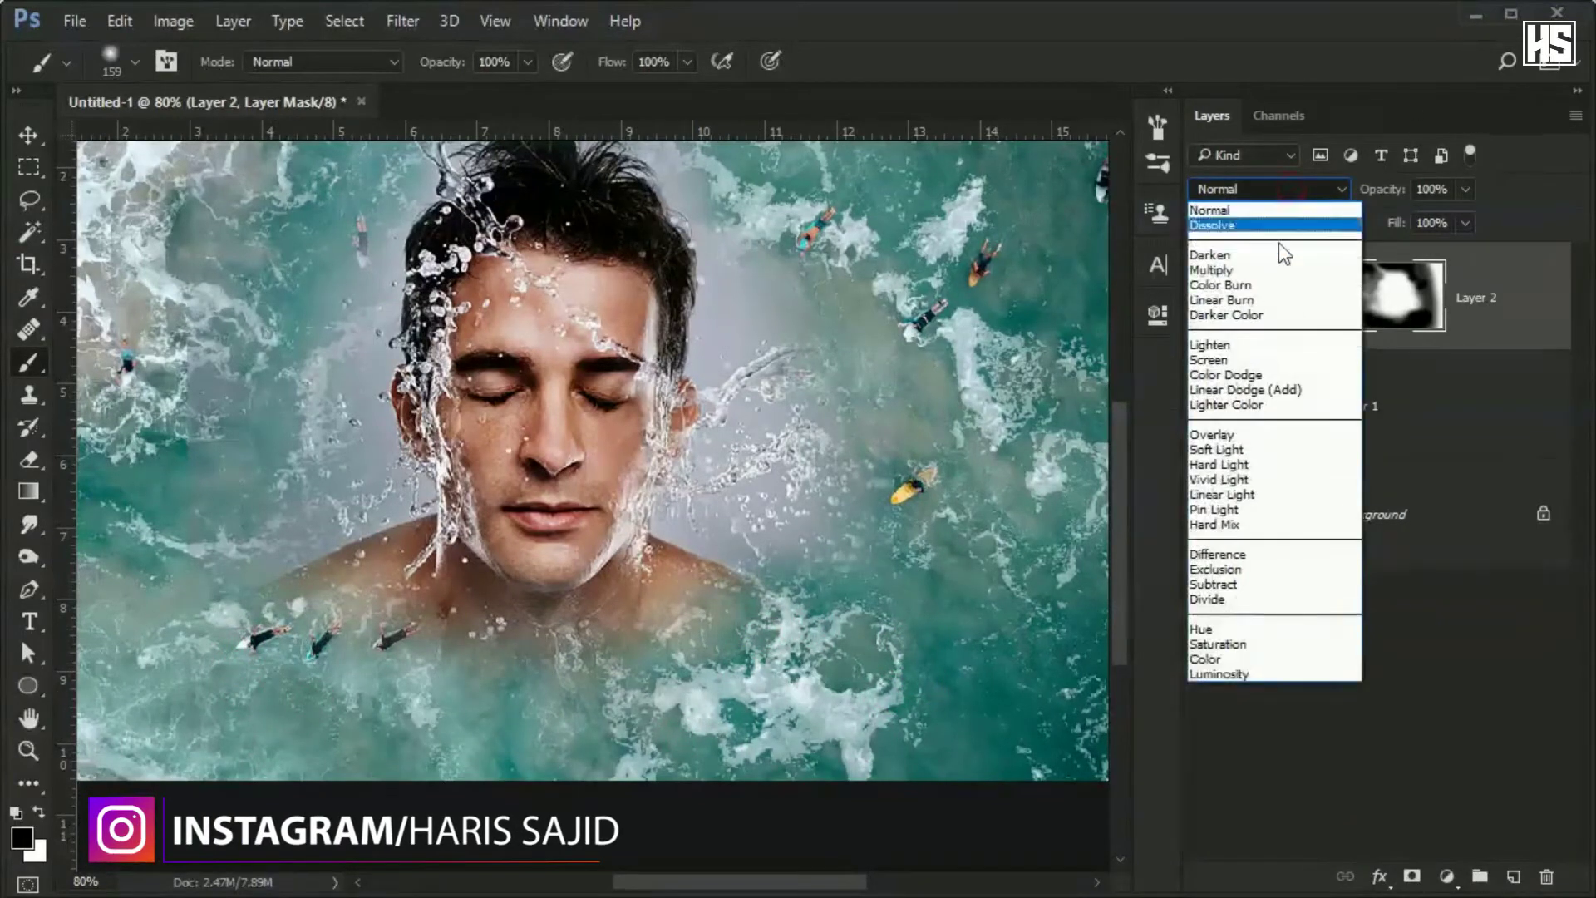
{"action": "left_click", "coordinate": [1248, 429]}
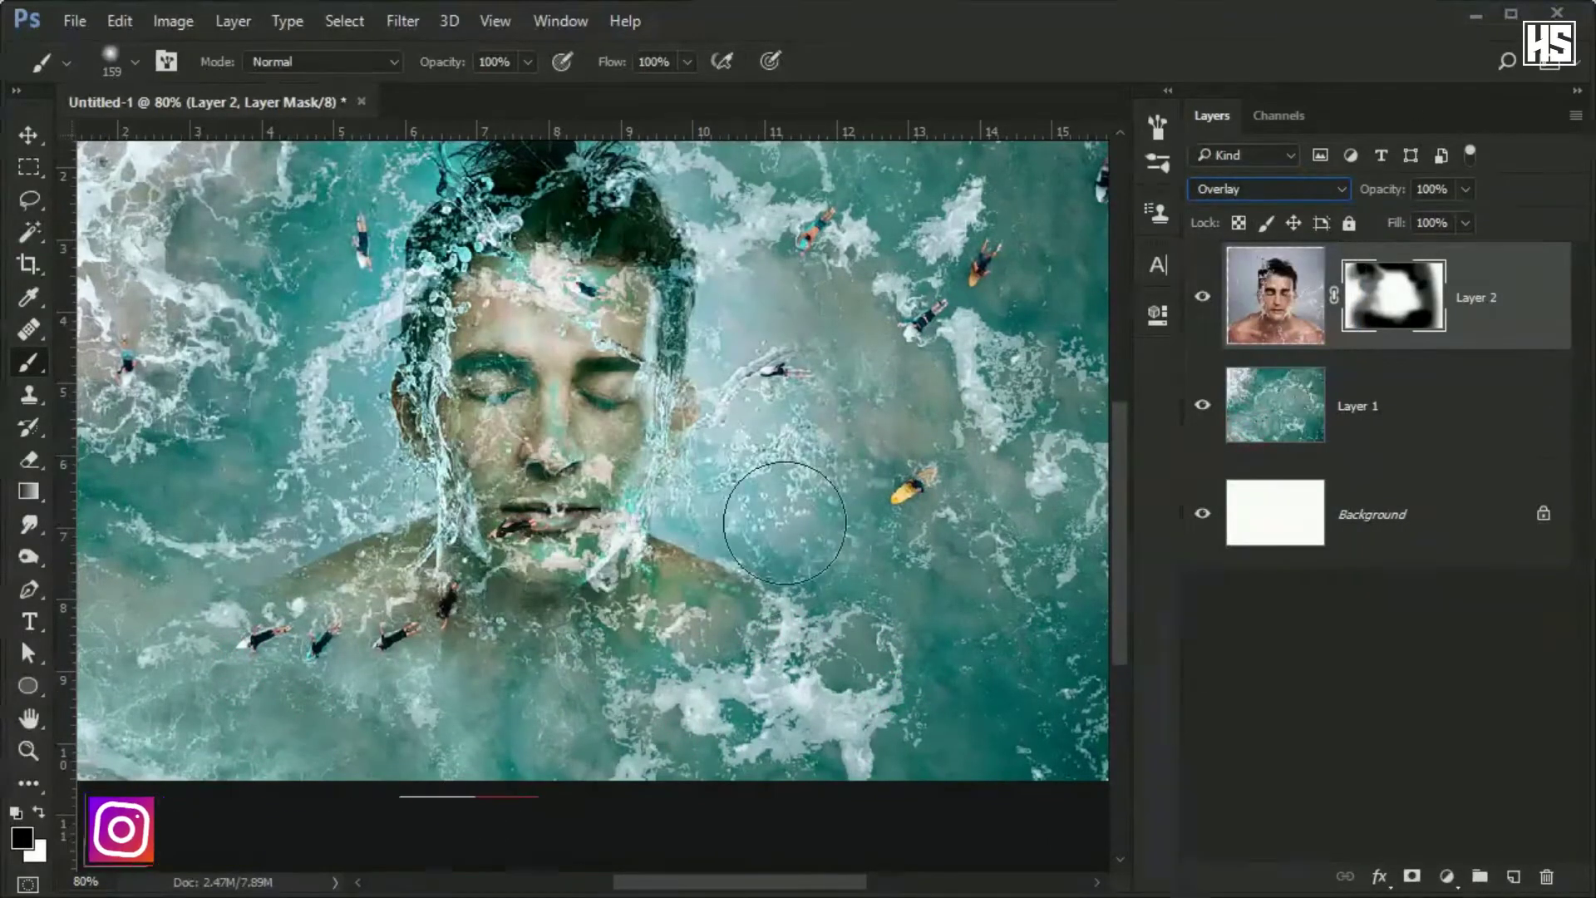
{"action": "key", "text": "ctrl+0"}
{"action": "key", "text": "ctrl+t"}
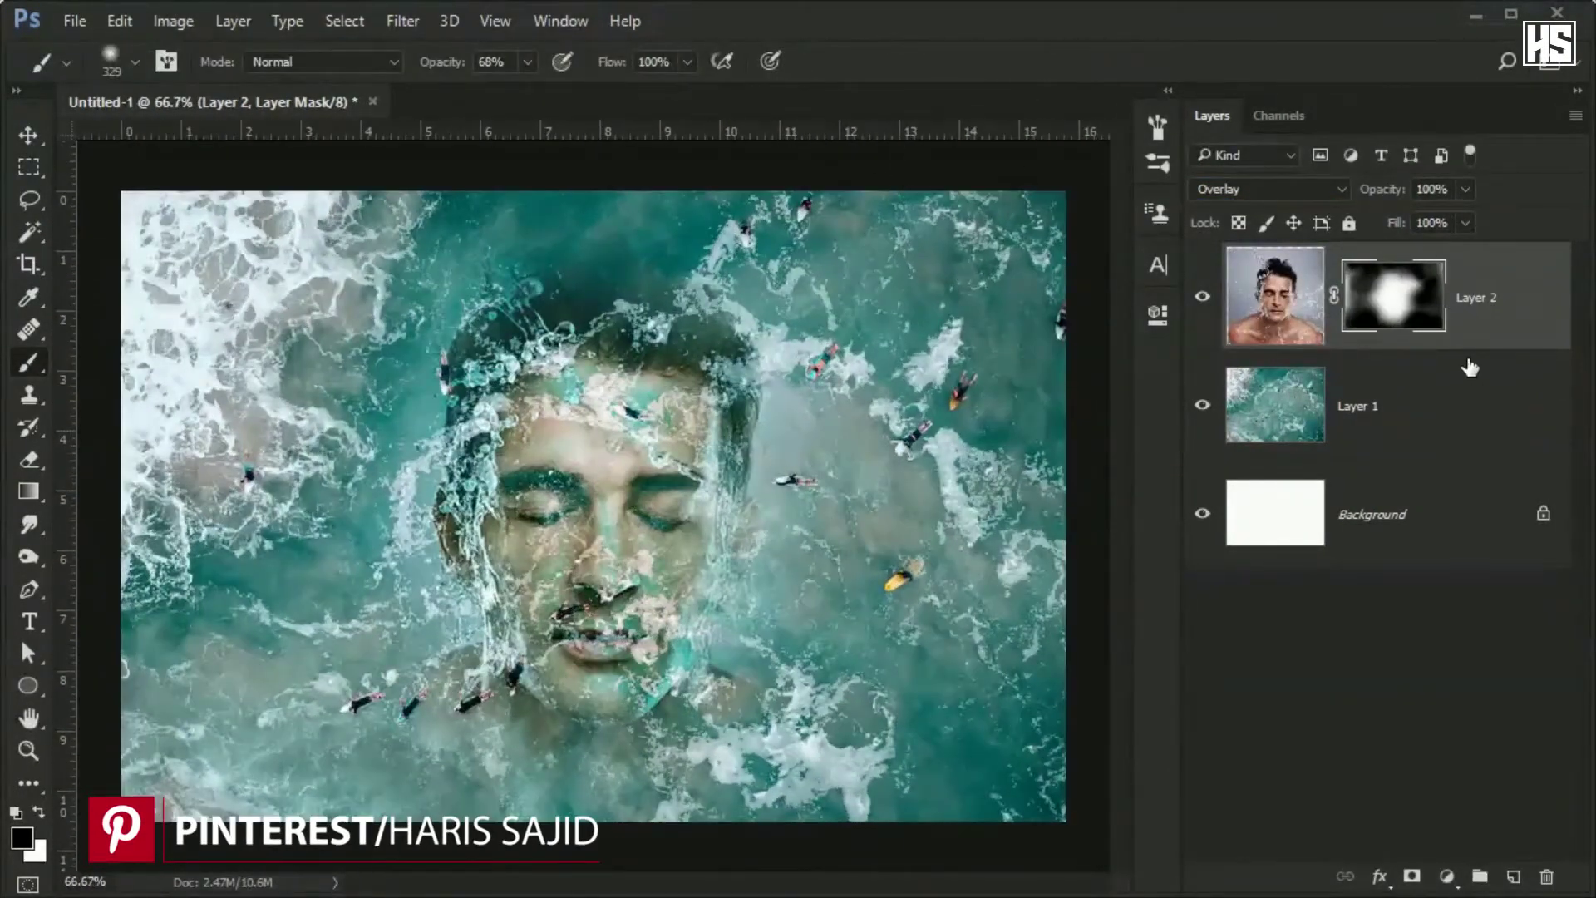
- Duplicate the ocean layer to the top, clip it to the face, and blend it in Color
{"action": "left_click", "coordinate": [1466, 411]}
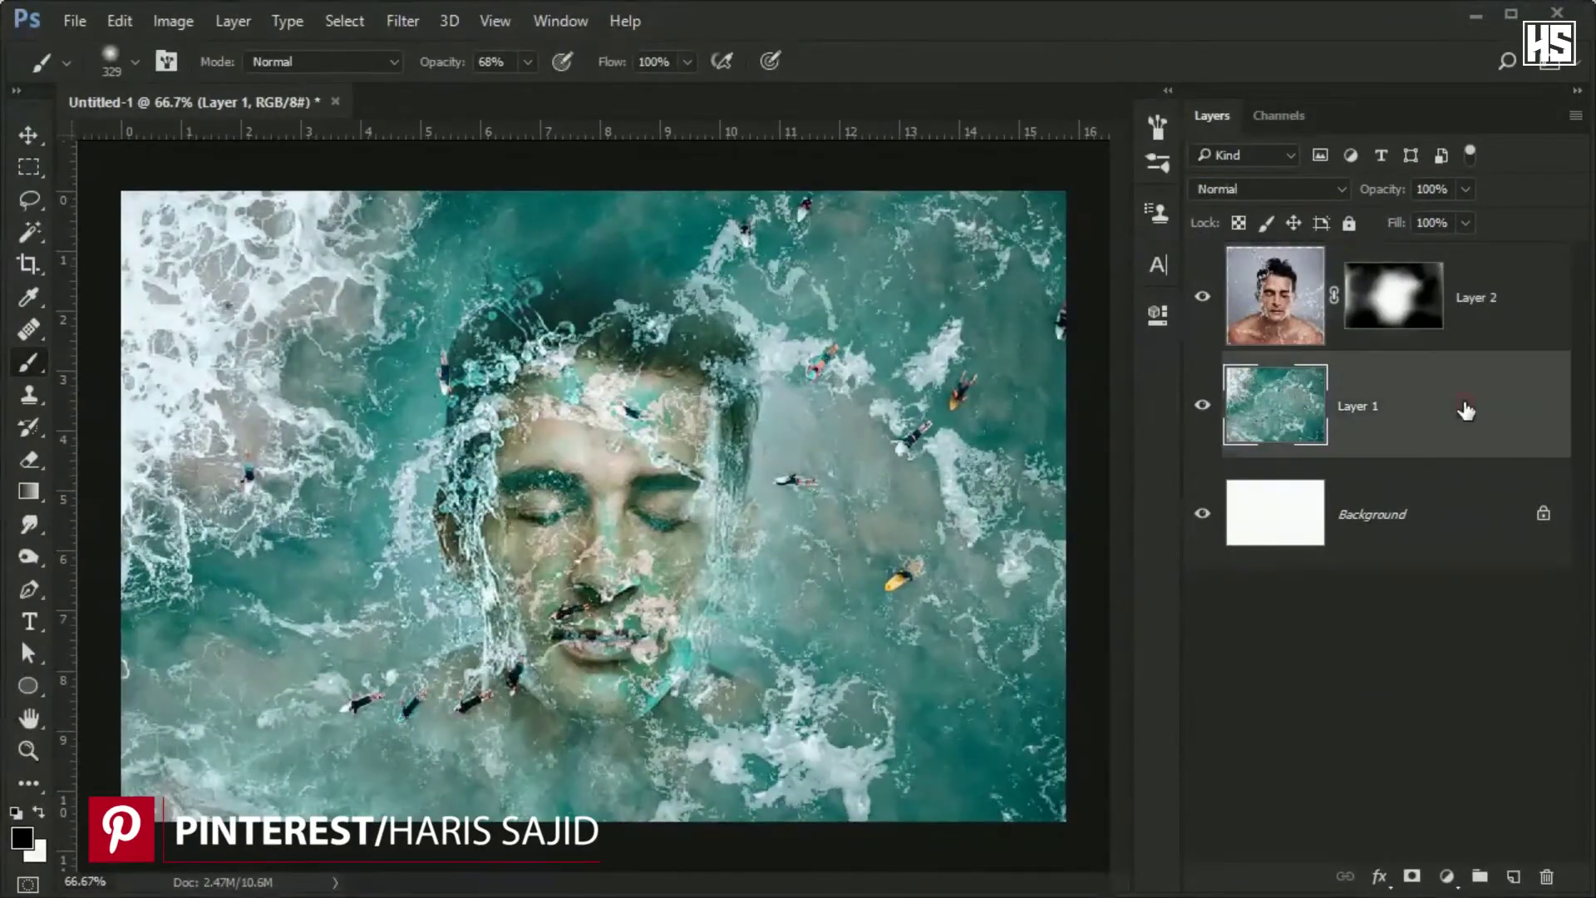
{"action": "left_click_drag", "start_coordinate": [1466, 411], "coordinate": [1513, 880]}
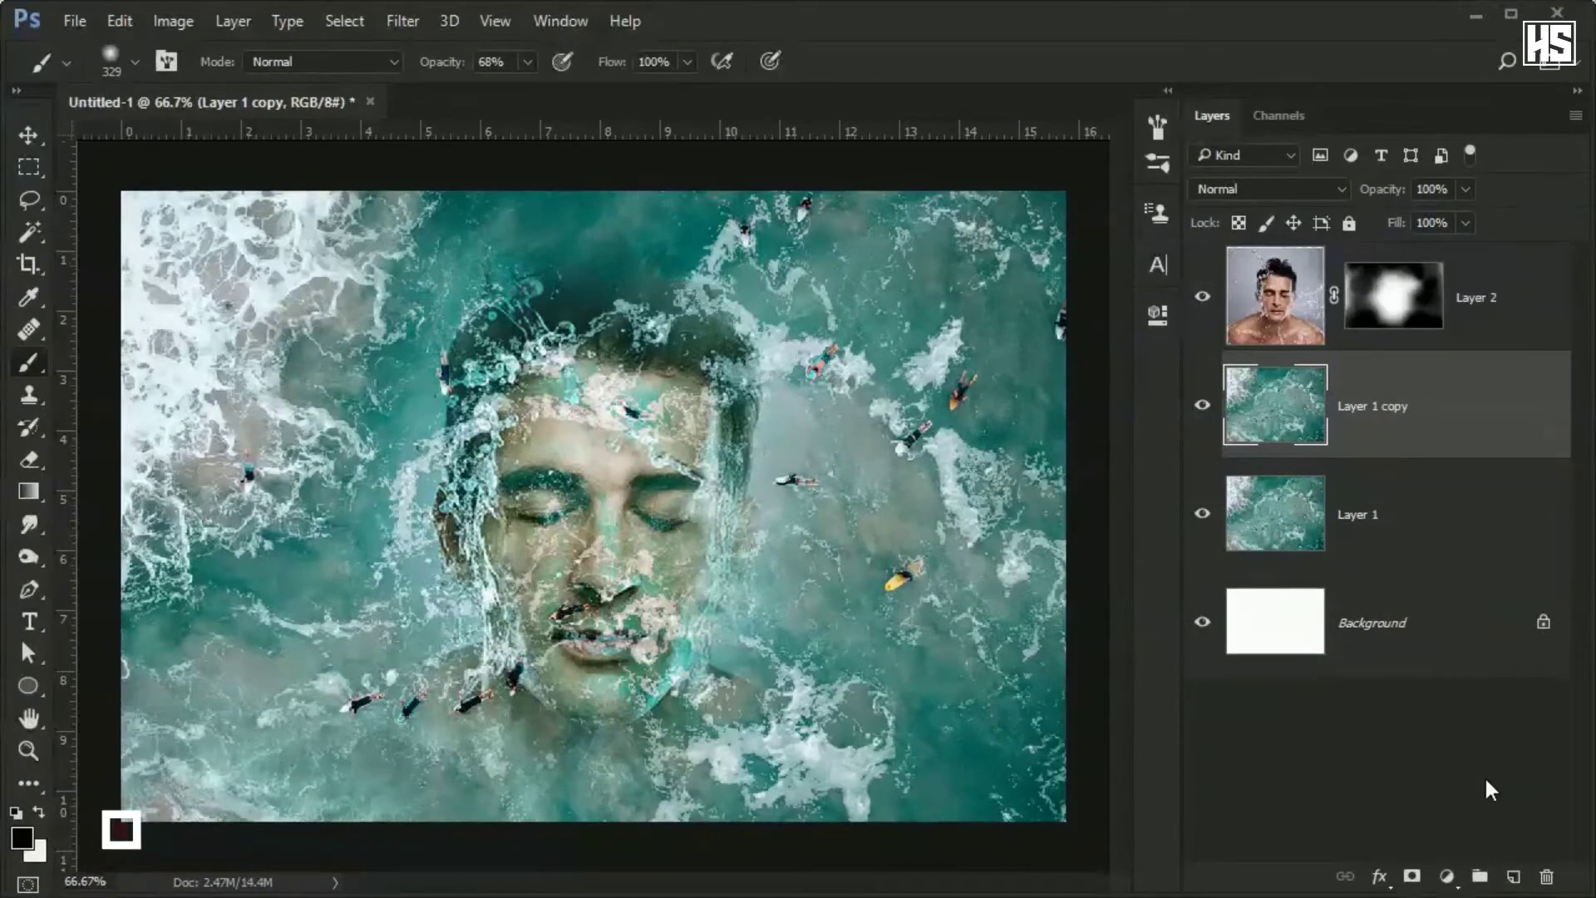
{"action": "key", "text": "ctrl+shift+bracketright"}
{"action": "left_click", "coordinate": [1401, 351], "text": "alt"}
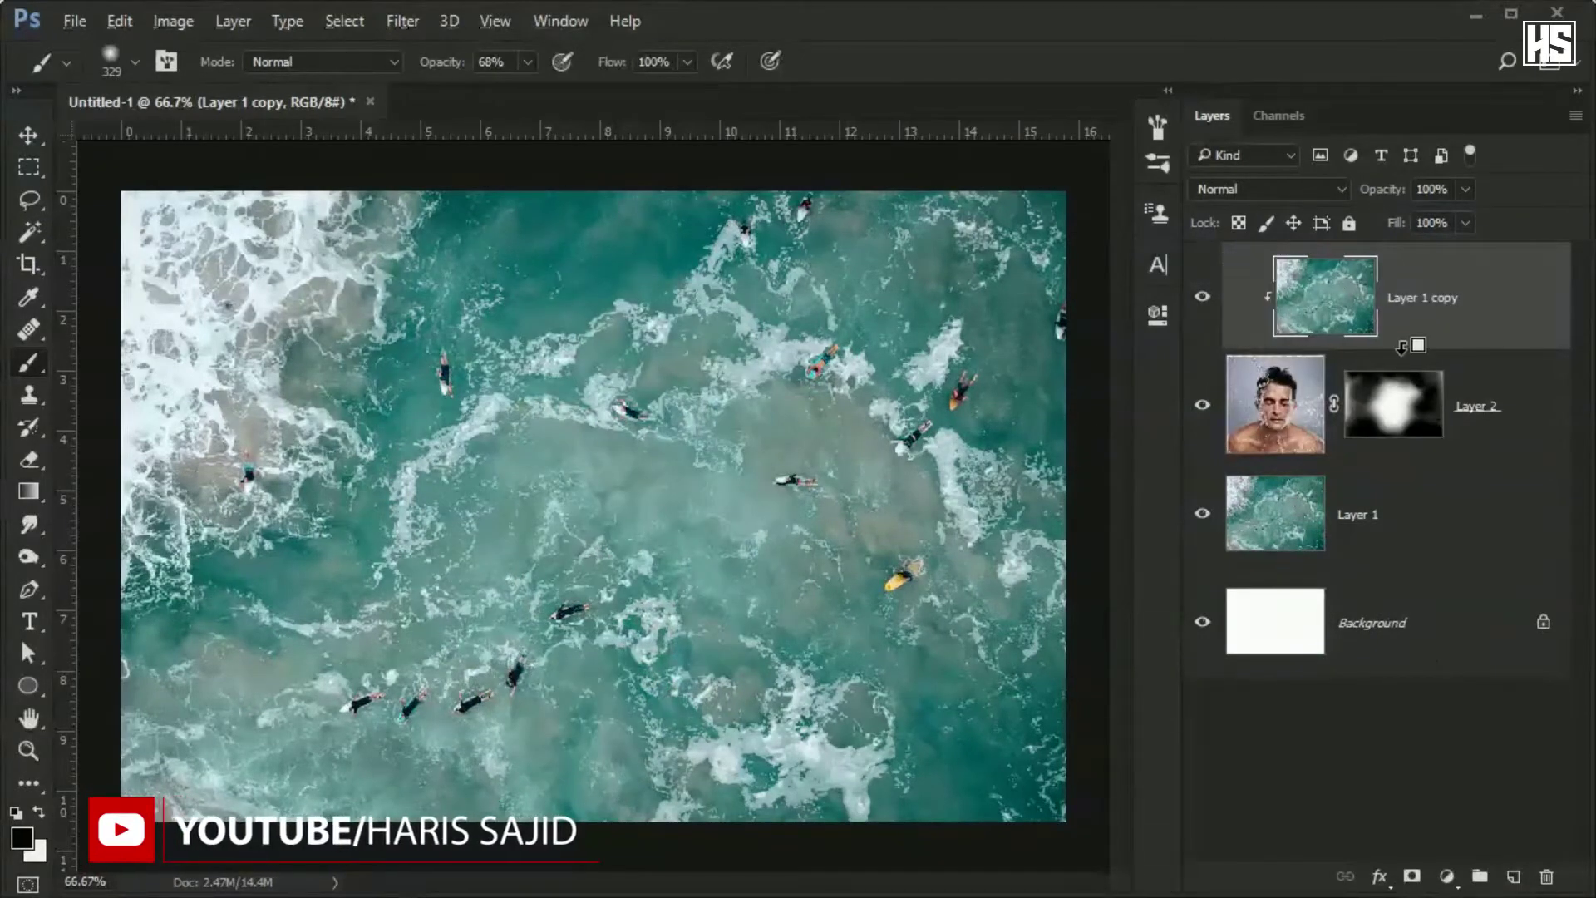
{"action": "left_click", "coordinate": [1289, 184]}
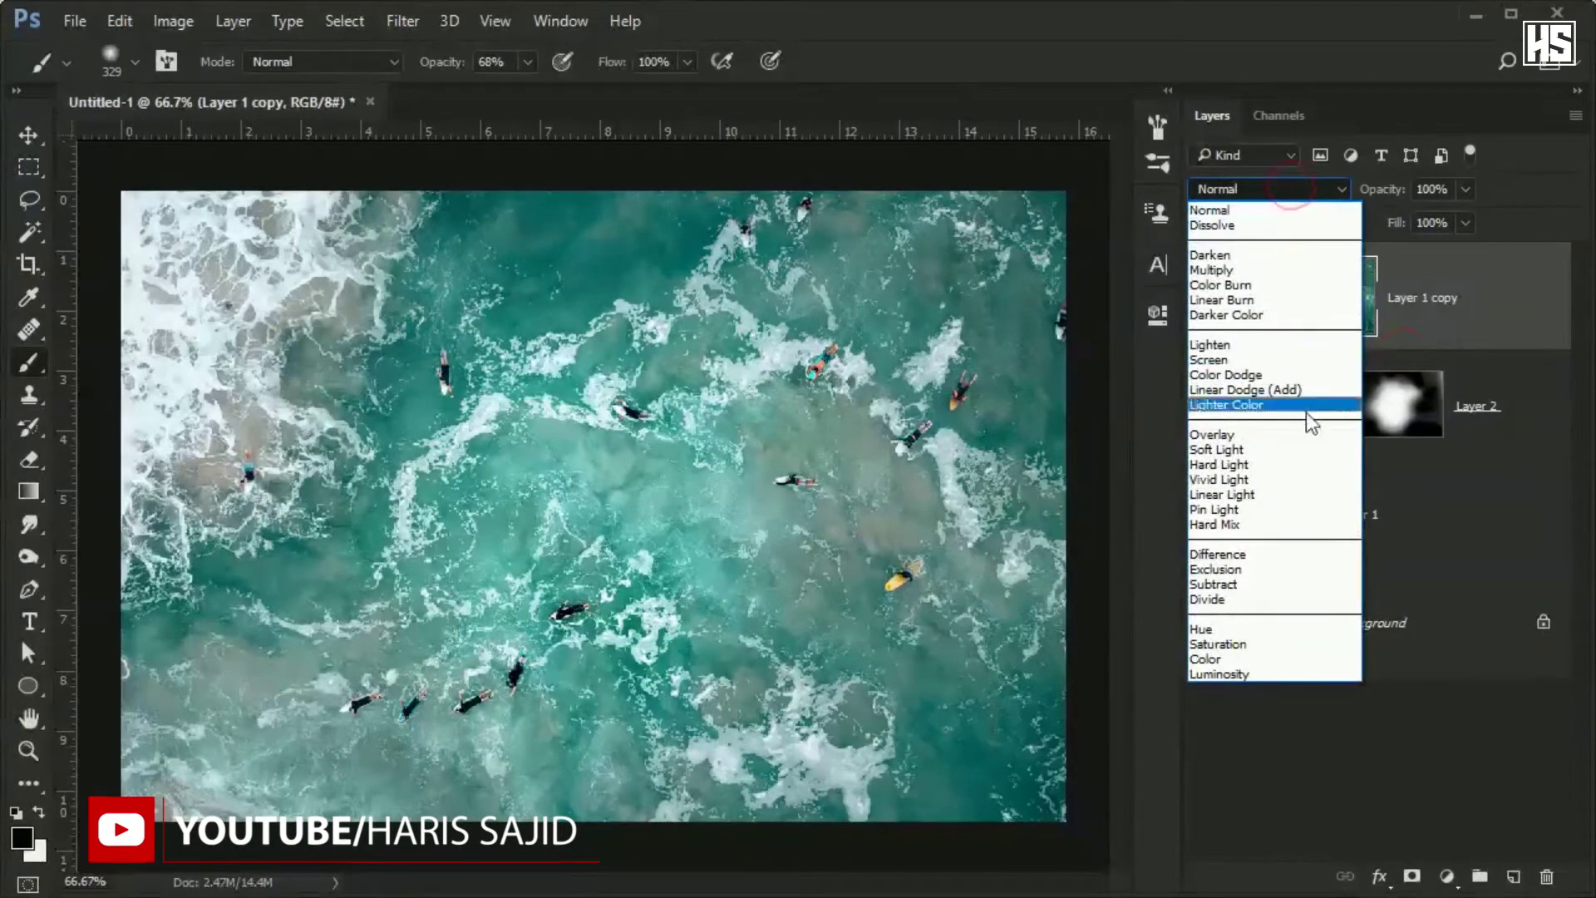
{"action": "left_click", "coordinate": [1263, 658]}
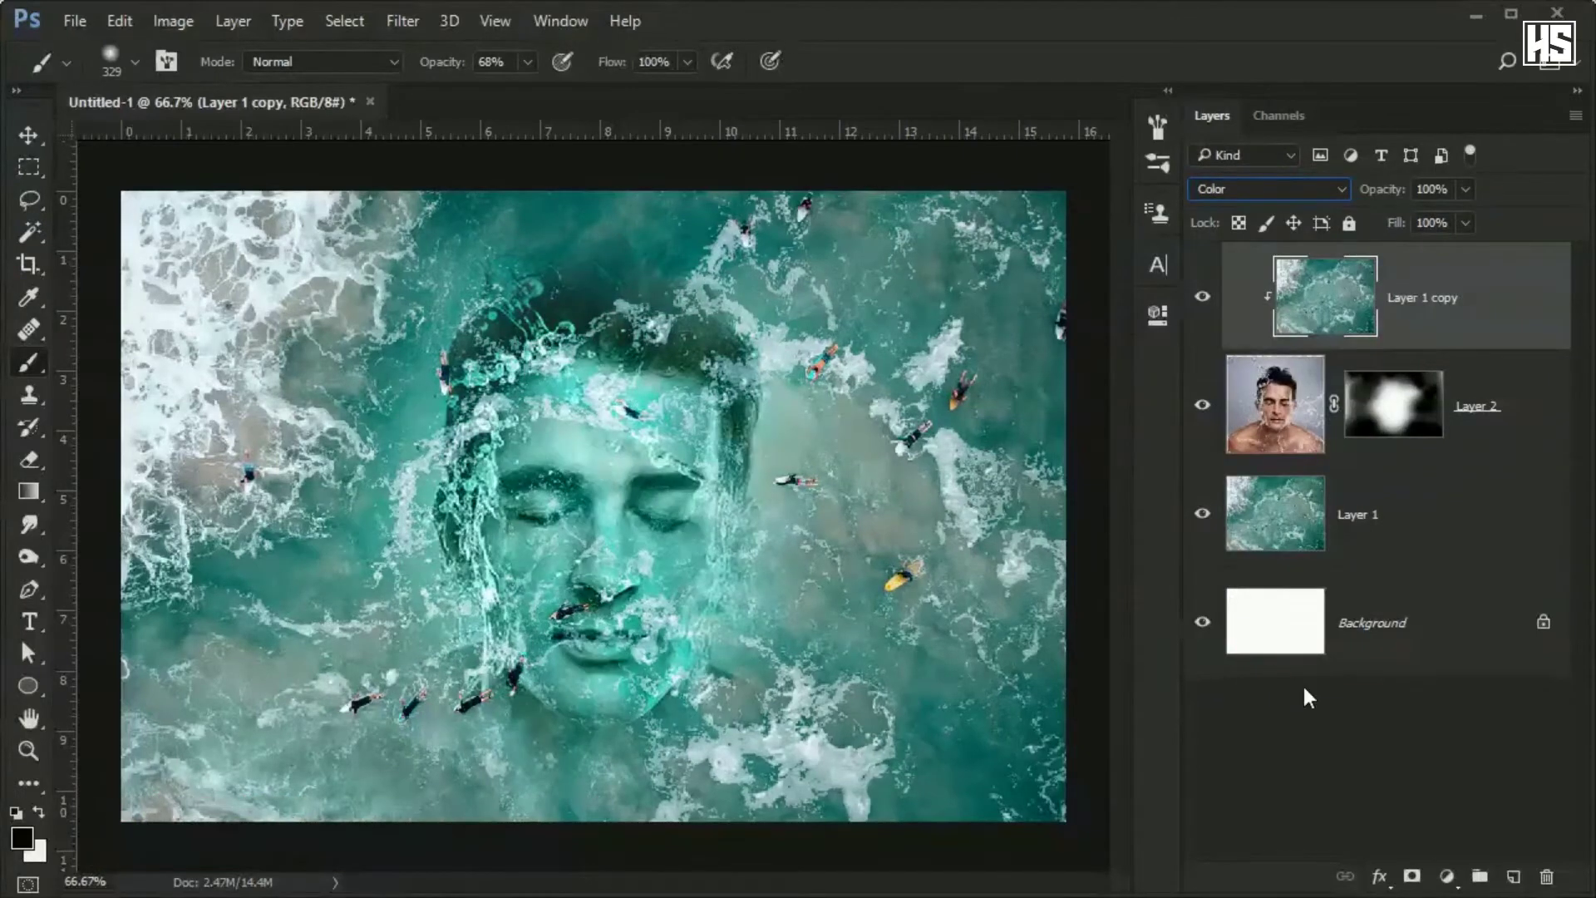
- Clip a second ocean copy in Multiply at 16% fill, then paste the speedboat photo
{"action": "left_click_drag", "start_coordinate": [1479, 294], "coordinate": [1421, 268]}
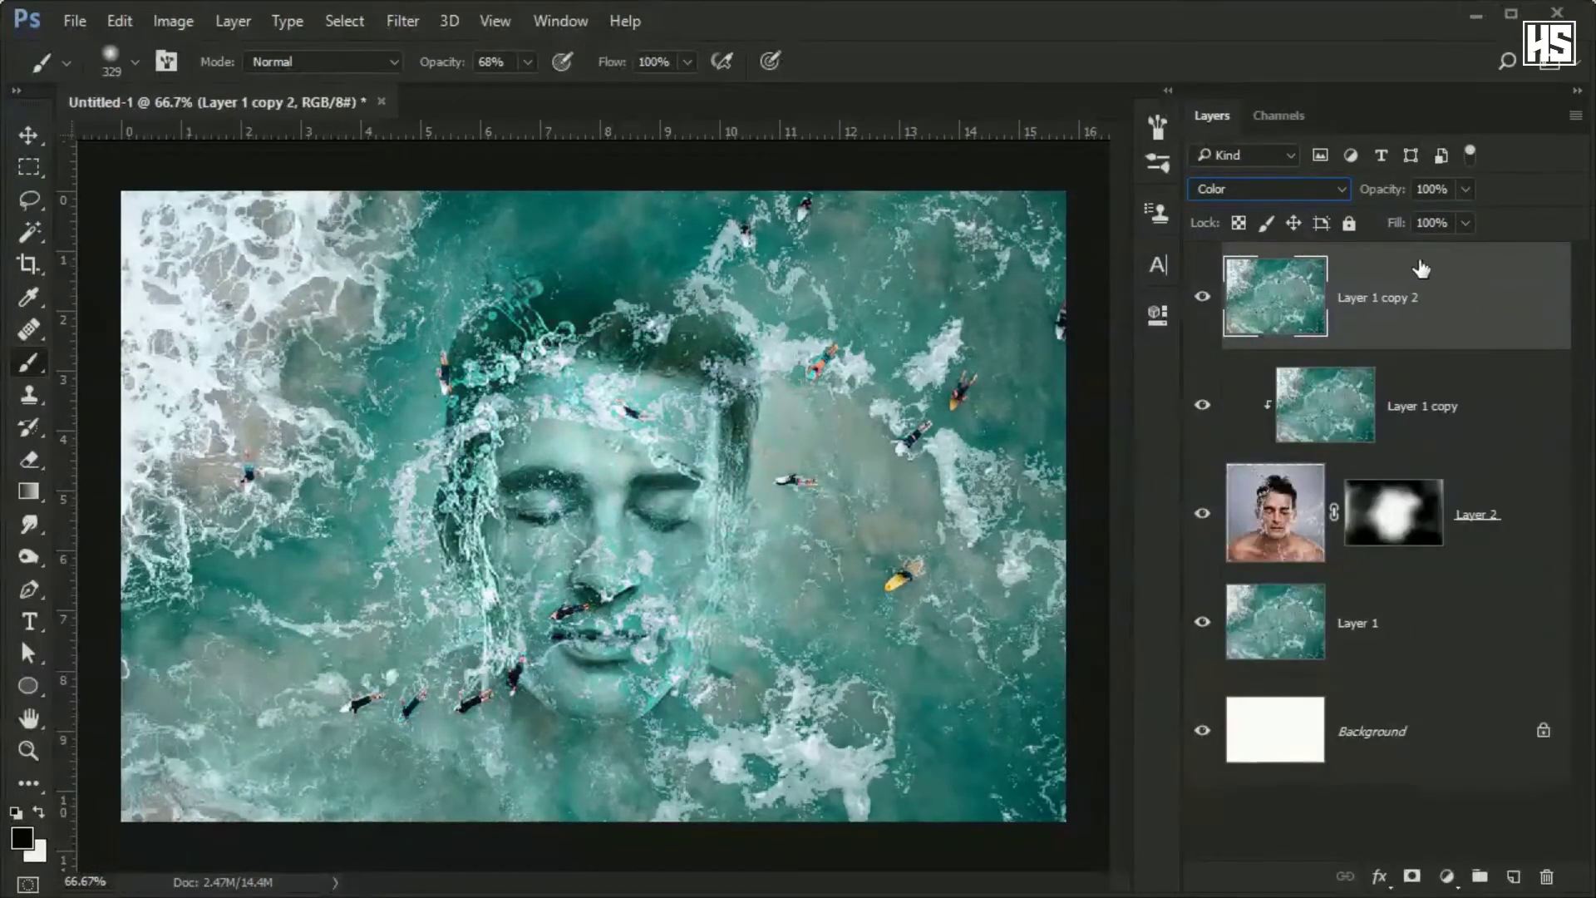
{"action": "left_click", "coordinate": [1419, 343], "text": "alt"}
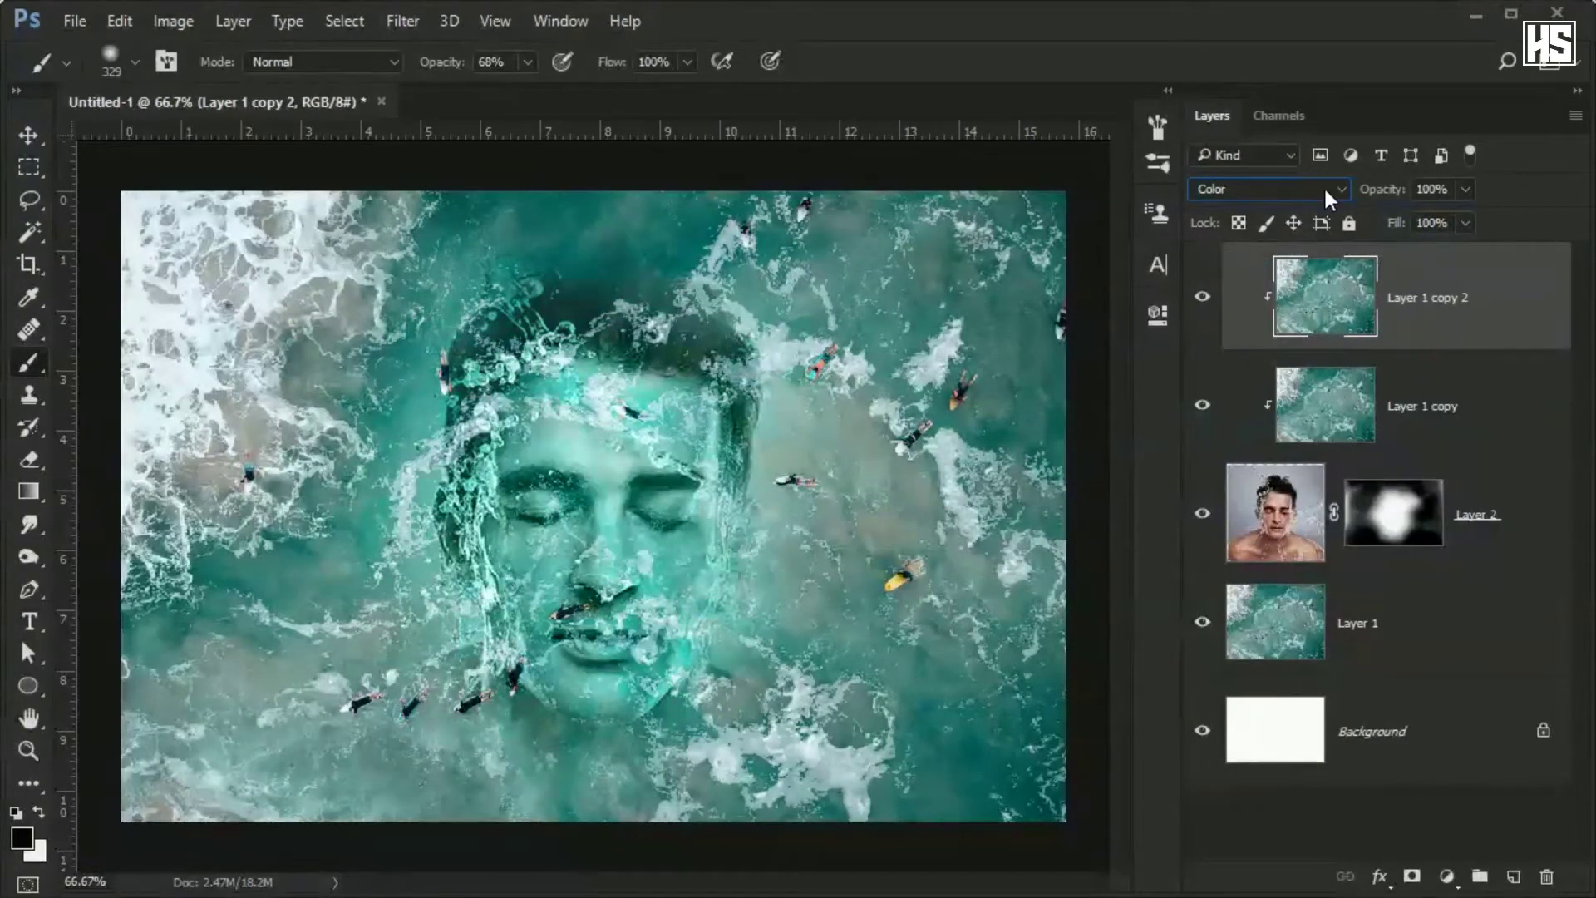
{"action": "left_click", "coordinate": [1324, 186]}
{"action": "left_click", "coordinate": [1253, 264]}
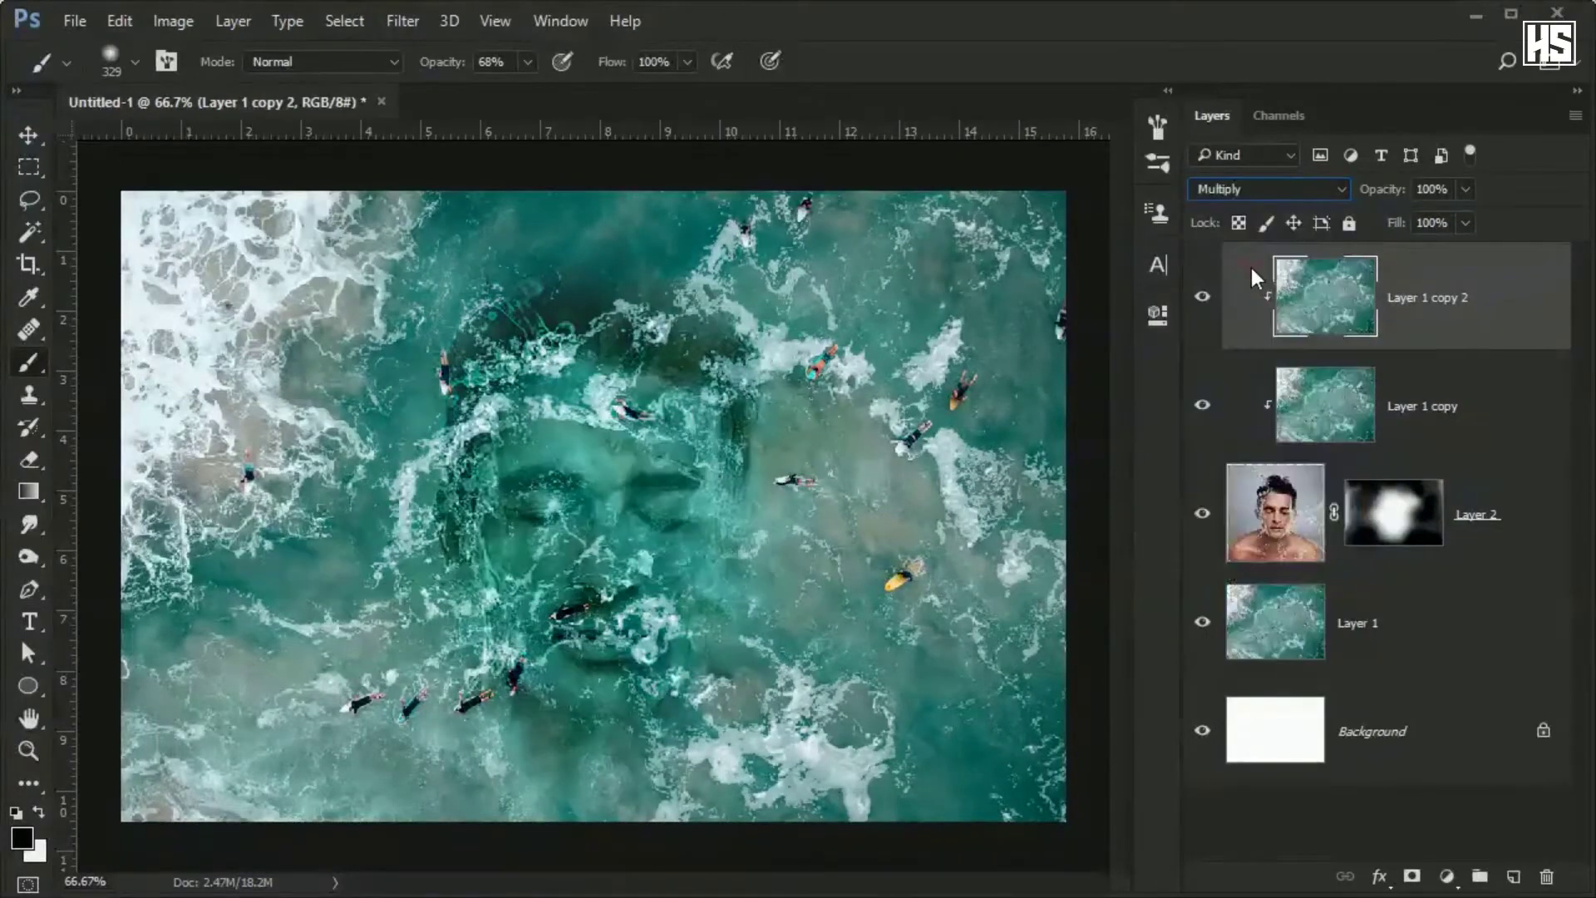
{"action": "left_click_drag", "start_coordinate": [1465, 223], "coordinate": [1370, 248]}
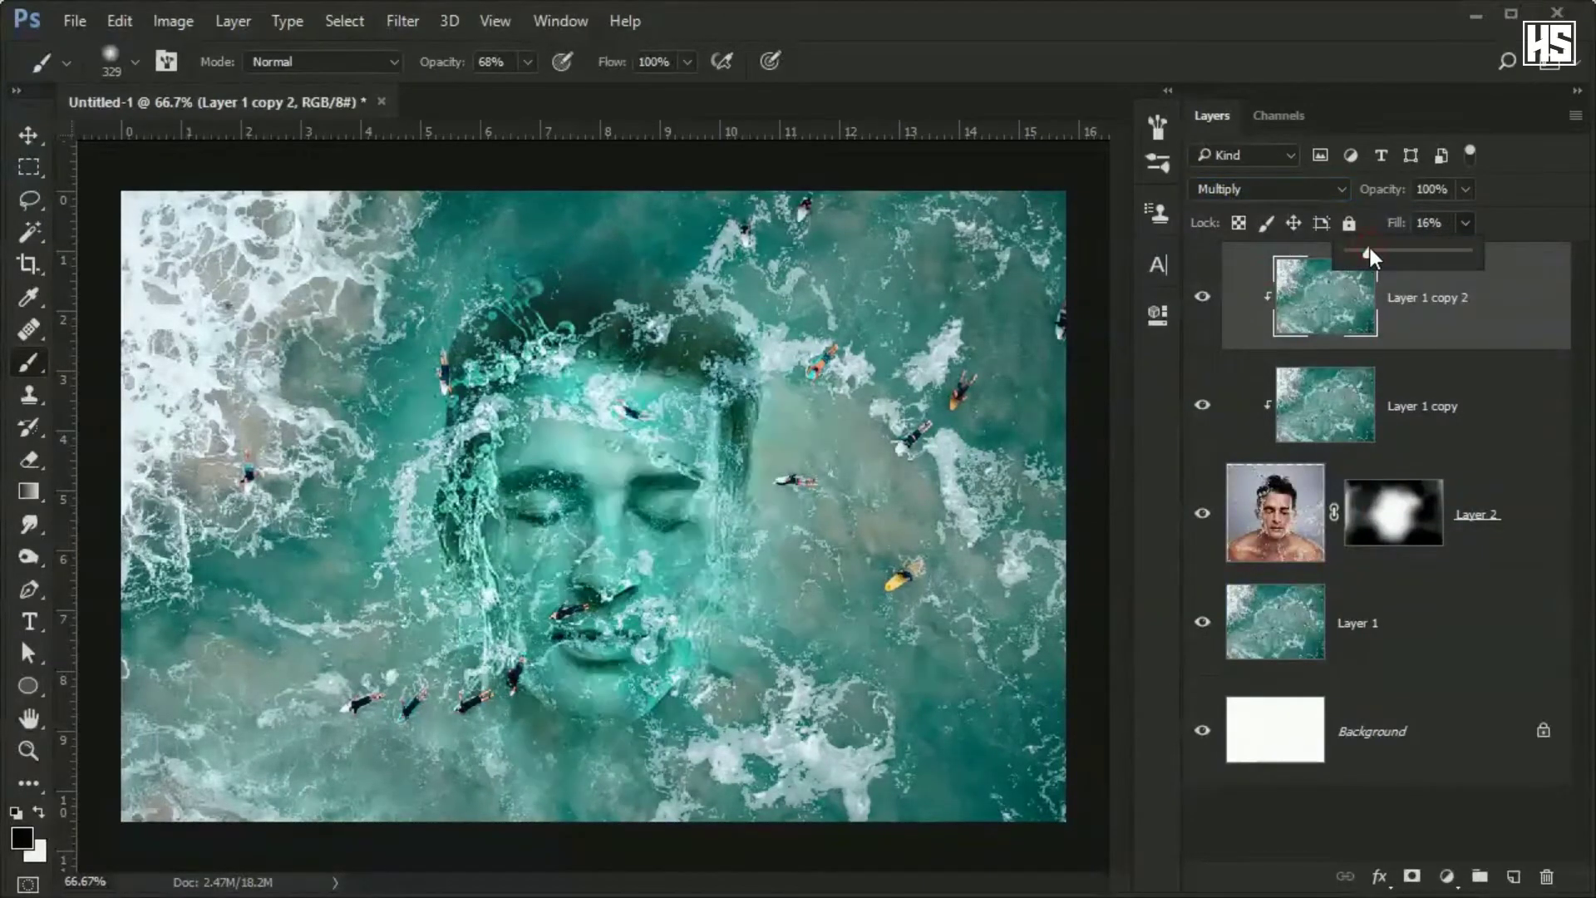
{"action": "left_click", "coordinate": [1436, 334]}
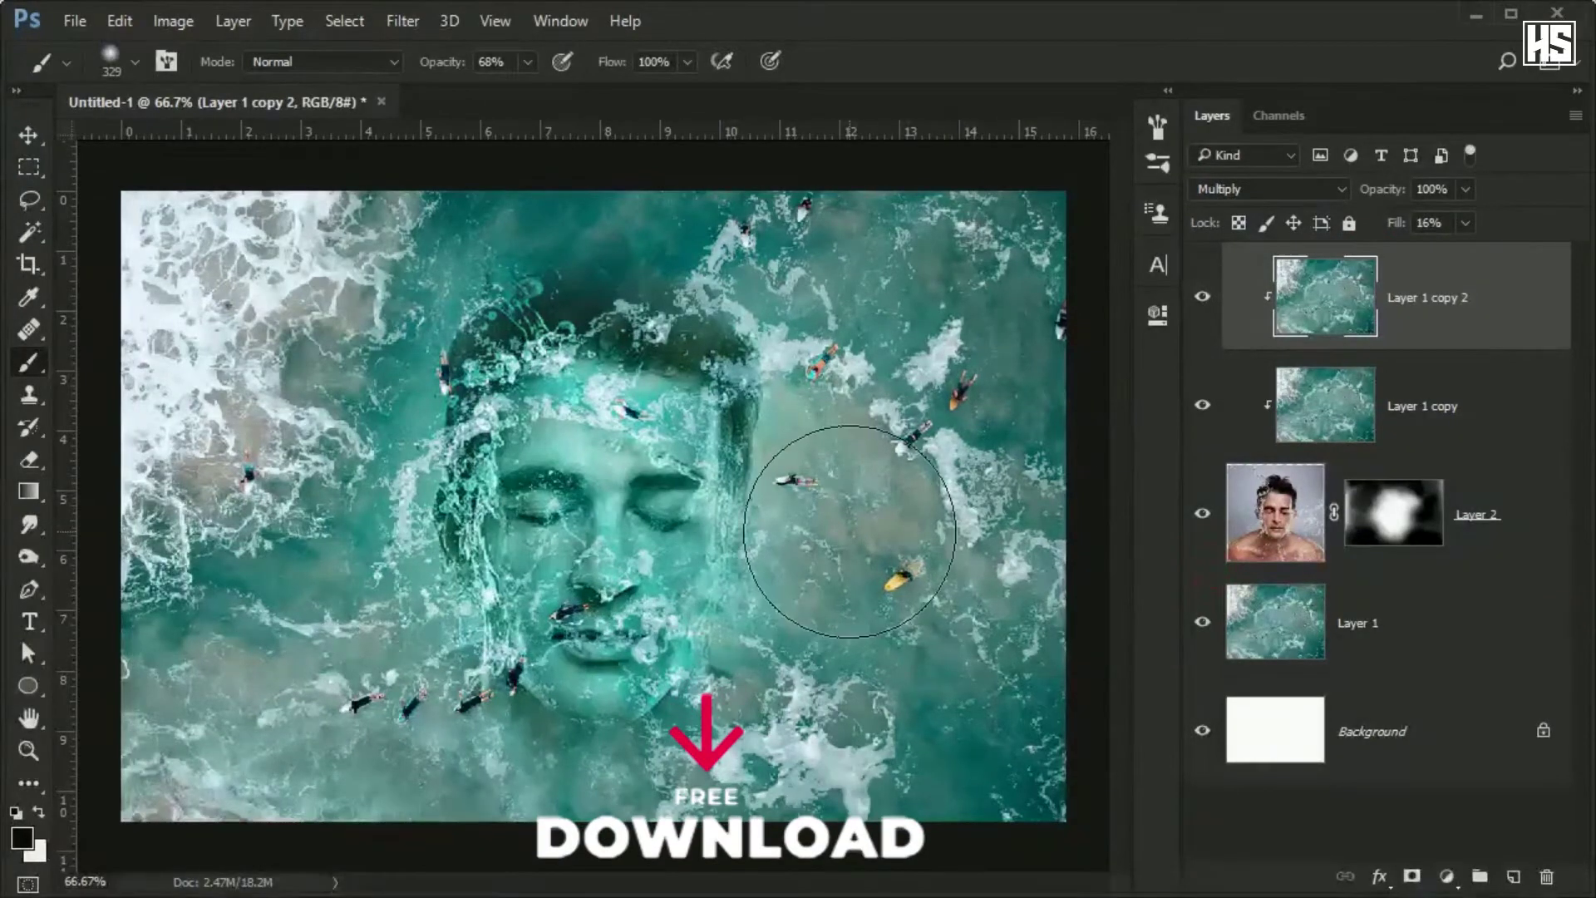
{"action": "key", "text": "ctrl+v"}
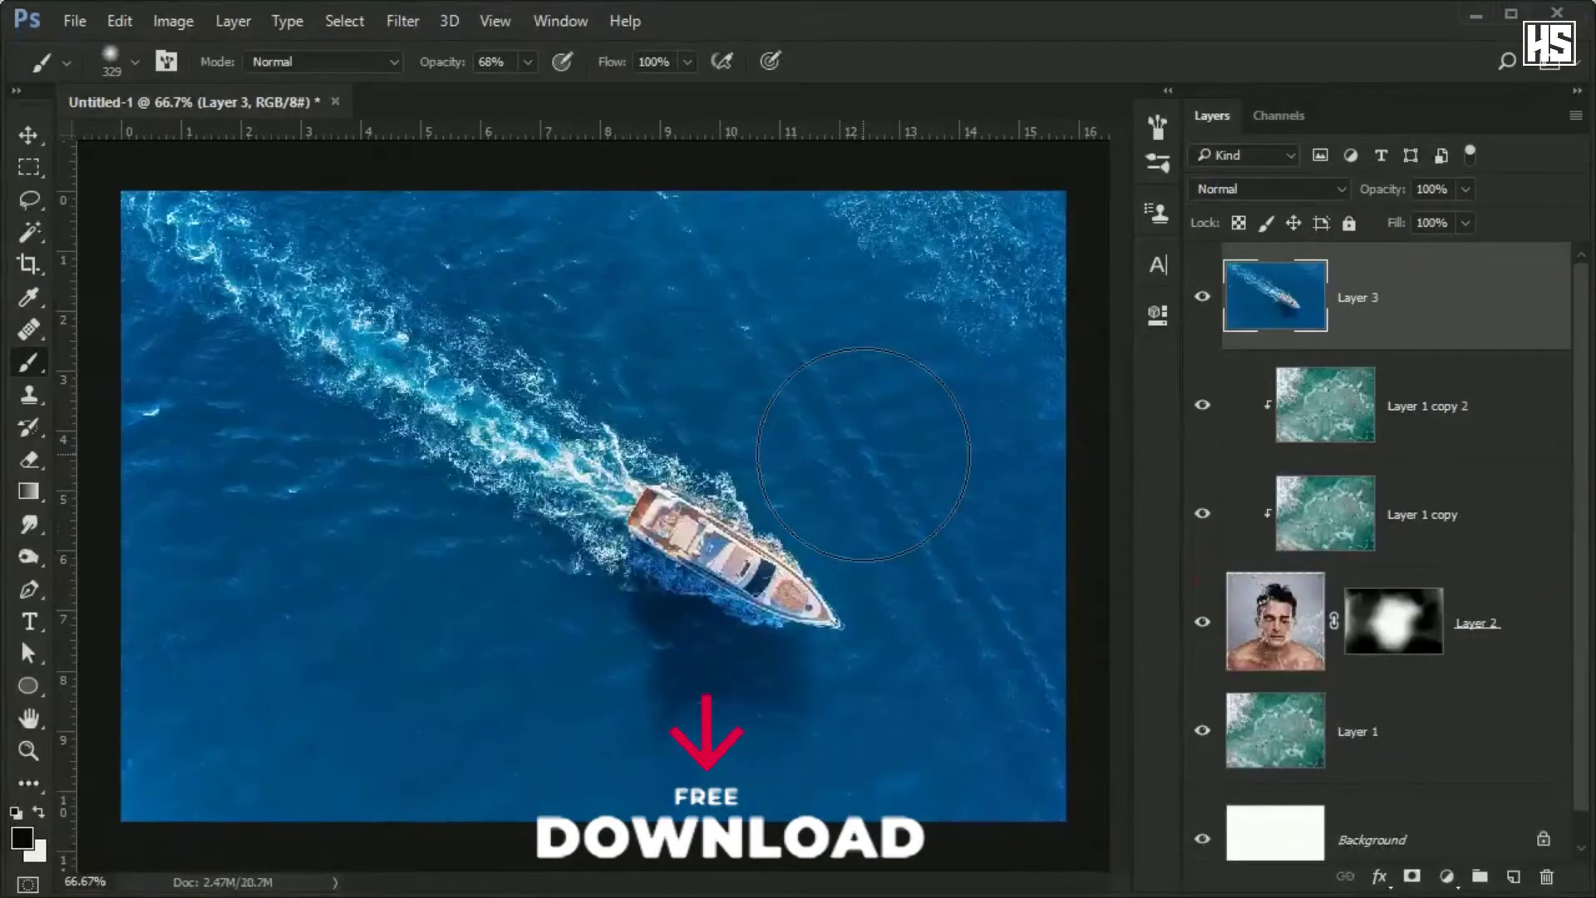
- Mask the speedboat layer to reveal the surever around it and set it to Vivid Light
{"action": "left_click", "coordinate": [1412, 876]}
{"action": "scroll", "coordinate": [801, 292], "scroll_direction": "down", "scroll_amount": 1}
{"action": "mouse_move", "coordinate": [856, 321]}
{"action": "left_mouse_down"}
{"action": "mouse_move", "coordinate": [881, 274]}
{"action": "mouse_move", "coordinate": [956, 540]}
{"action": "left_mouse_up"}
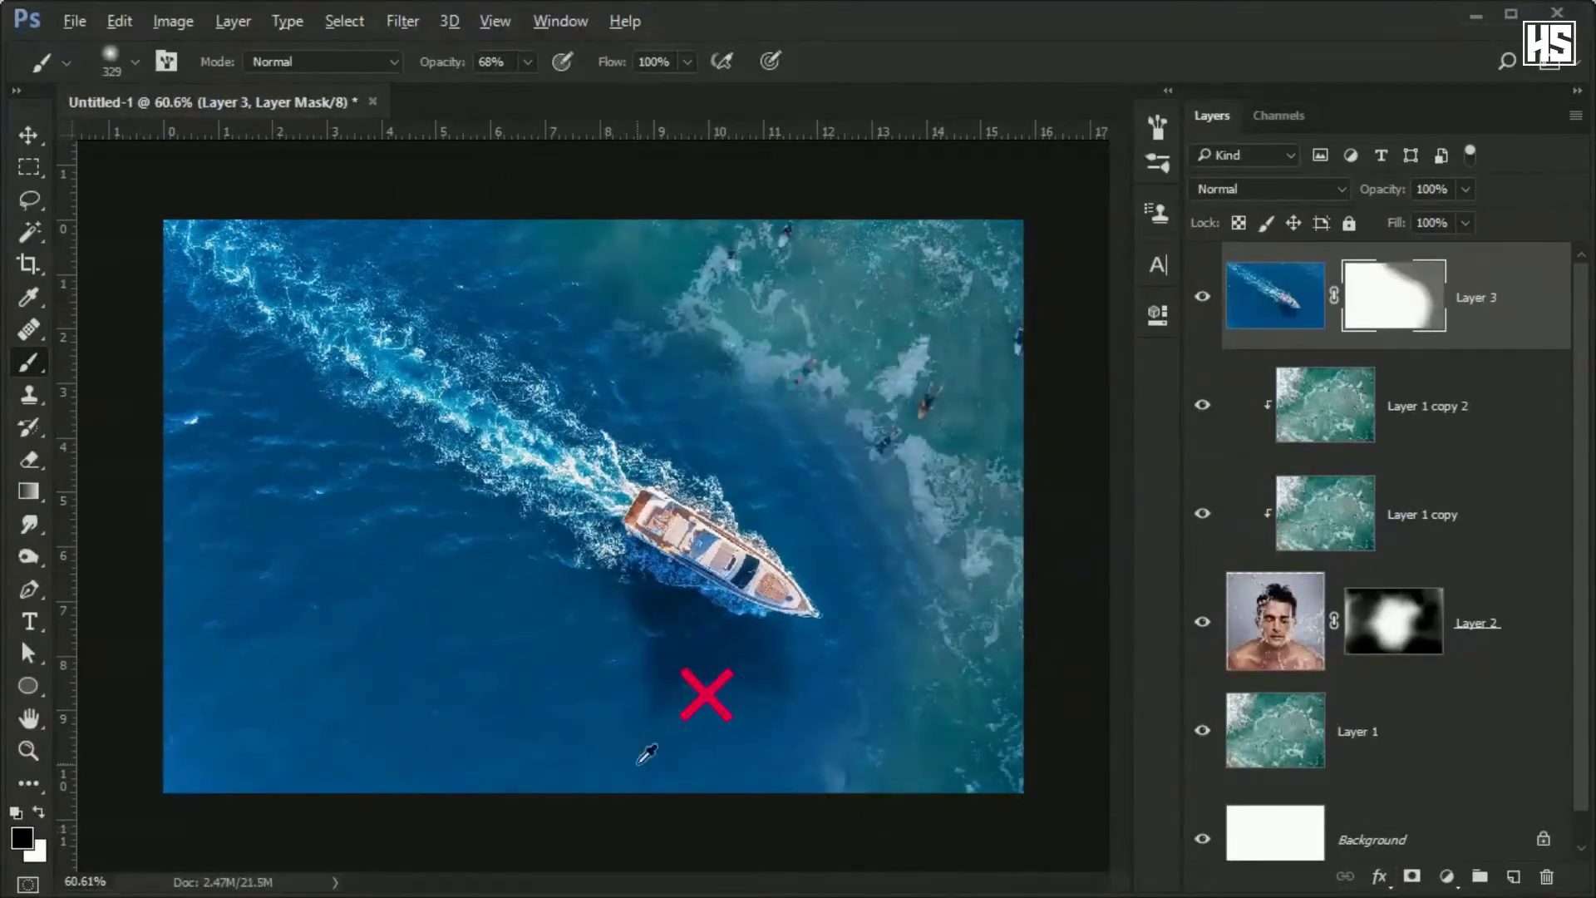
{"action": "mouse_move", "coordinate": [647, 753]}
{"action": "left_mouse_down"}
{"action": "mouse_move", "coordinate": [132, 463]}
{"action": "mouse_move", "coordinate": [481, 160]}
{"action": "mouse_move", "coordinate": [766, 845]}
{"action": "mouse_move", "coordinate": [616, 741]}
{"action": "mouse_move", "coordinate": [652, 203]}
{"action": "left_mouse_up"}
{"action": "left_click", "coordinate": [1256, 191]}
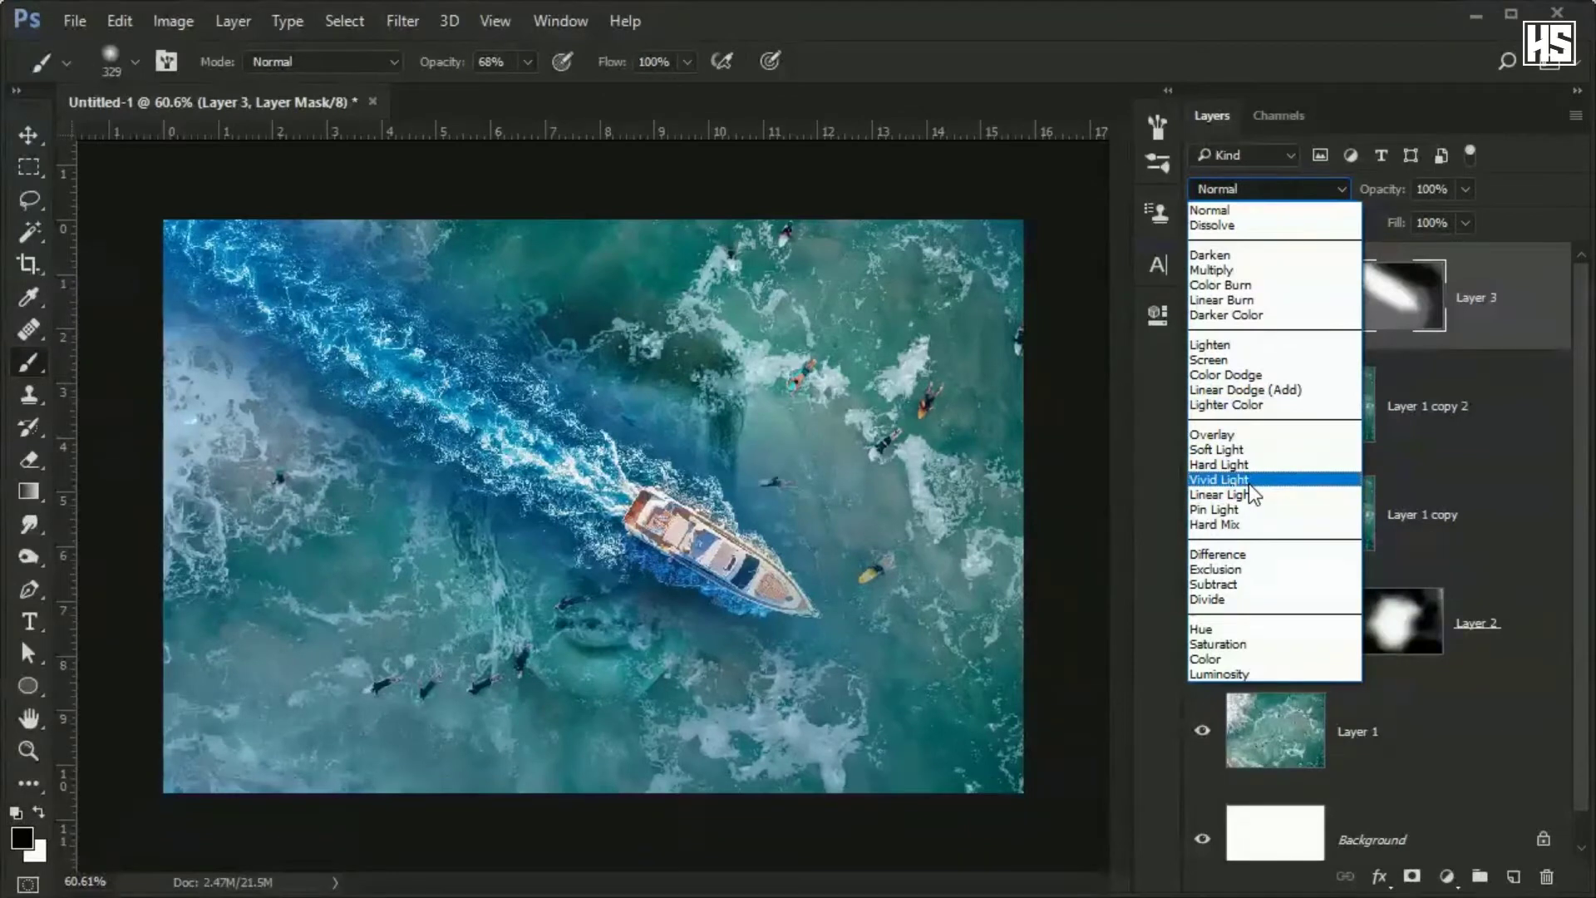
{"action": "left_click", "coordinate": [1219, 480]}
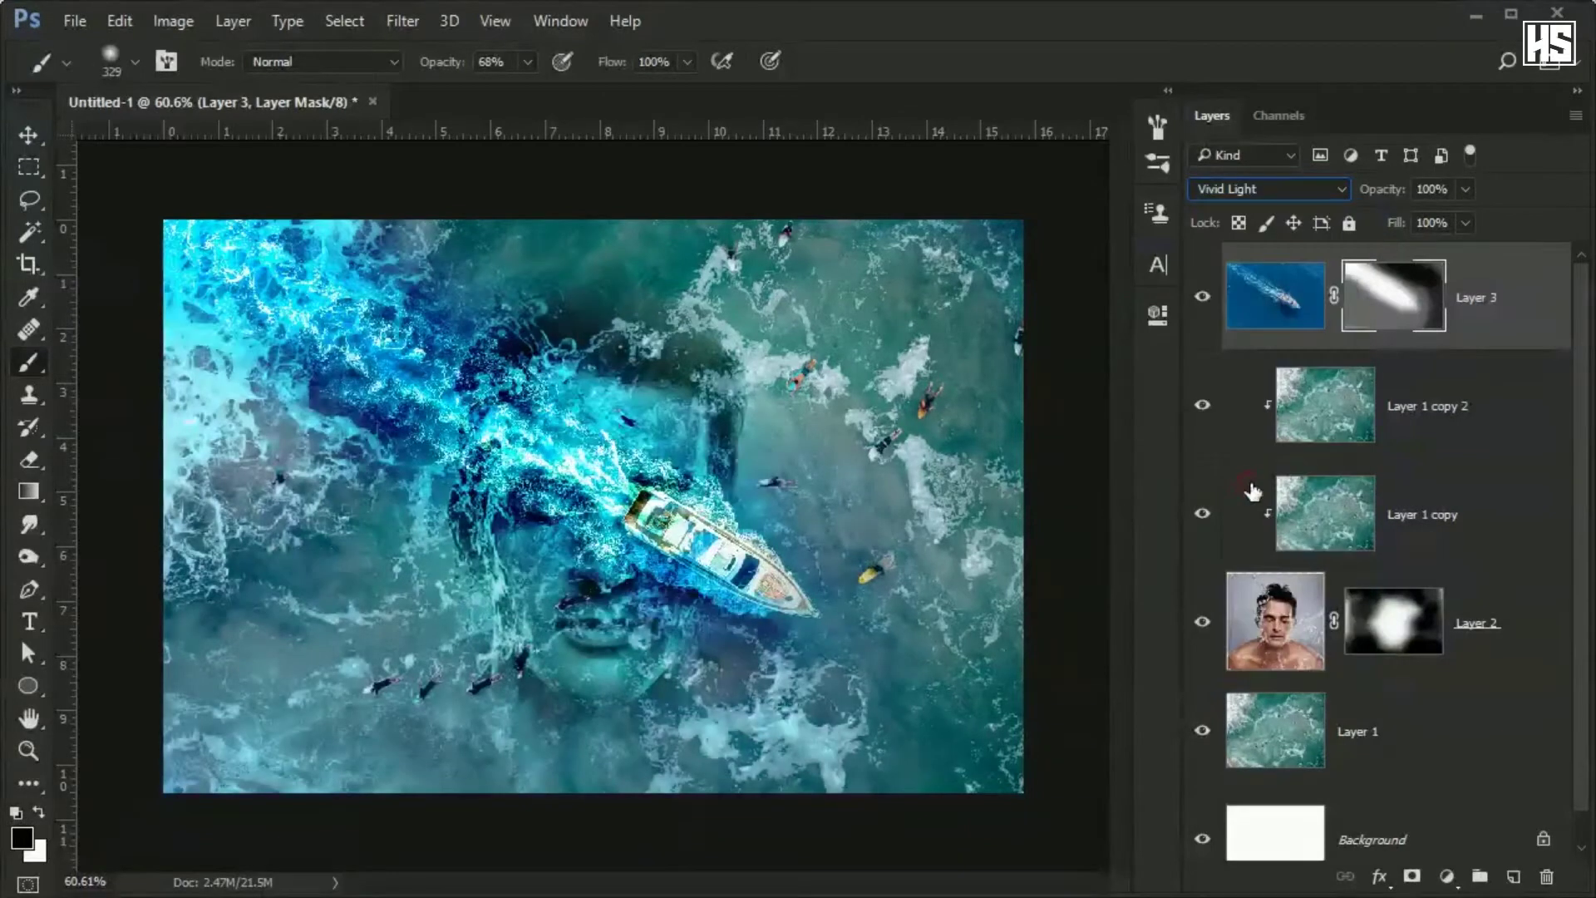
{"action": "left_click", "coordinate": [1446, 877]}
- Add a Hue/Saturation adjustment clipped to the speedboat layer, saturation dropped past -80
{"action": "left_click", "coordinate": [1405, 585]}
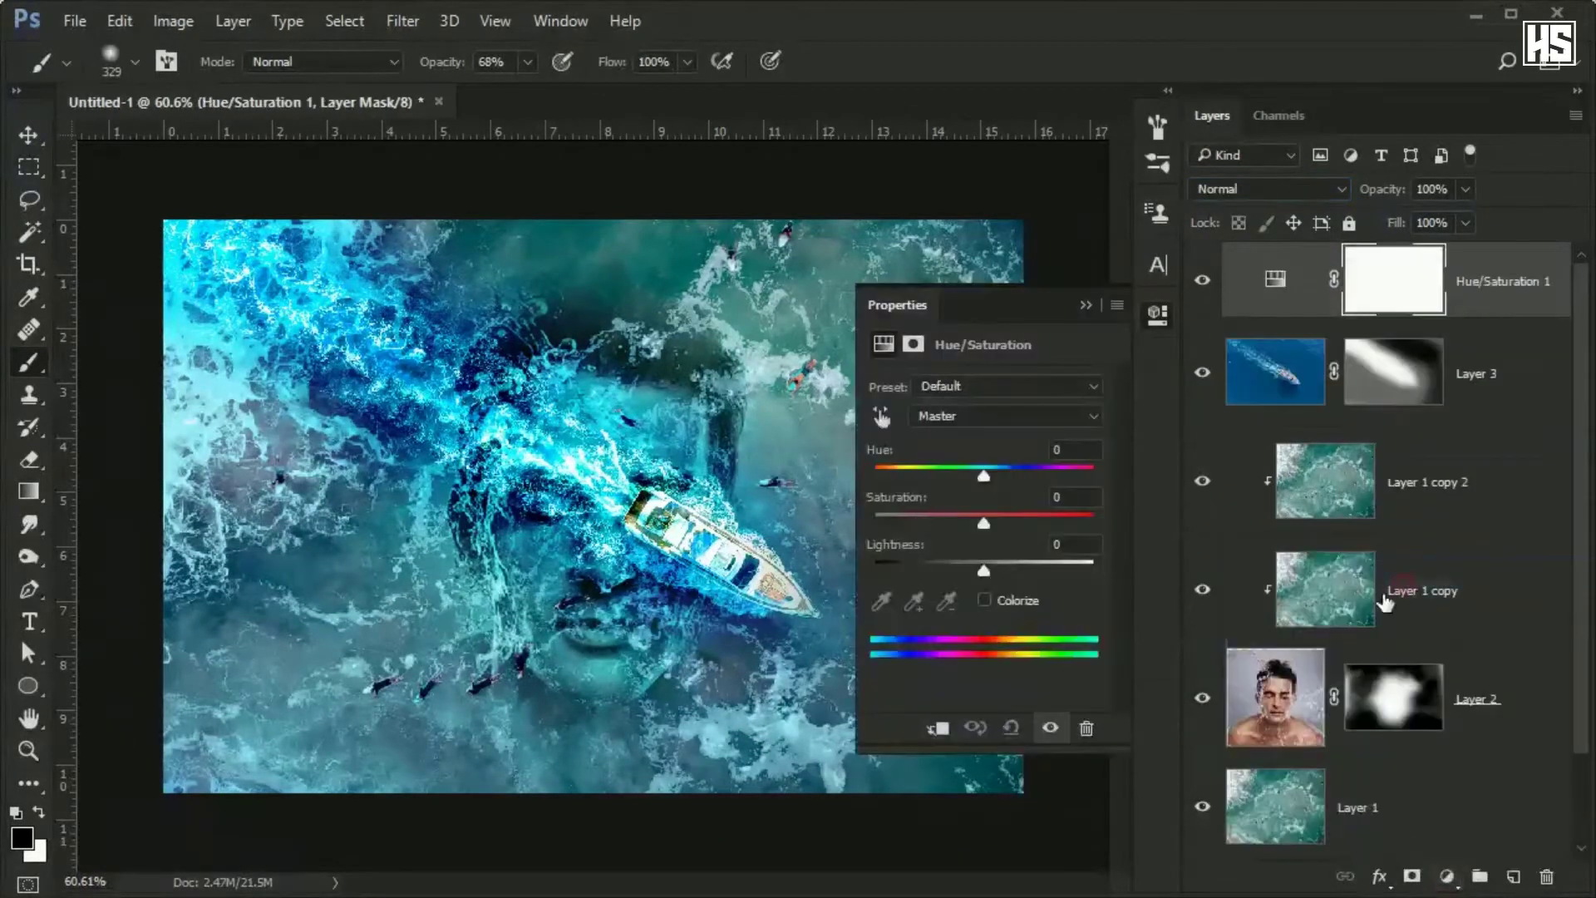
{"action": "left_click", "coordinate": [936, 730]}
{"action": "left_click_drag", "start_coordinate": [984, 522], "coordinate": [896, 525]}
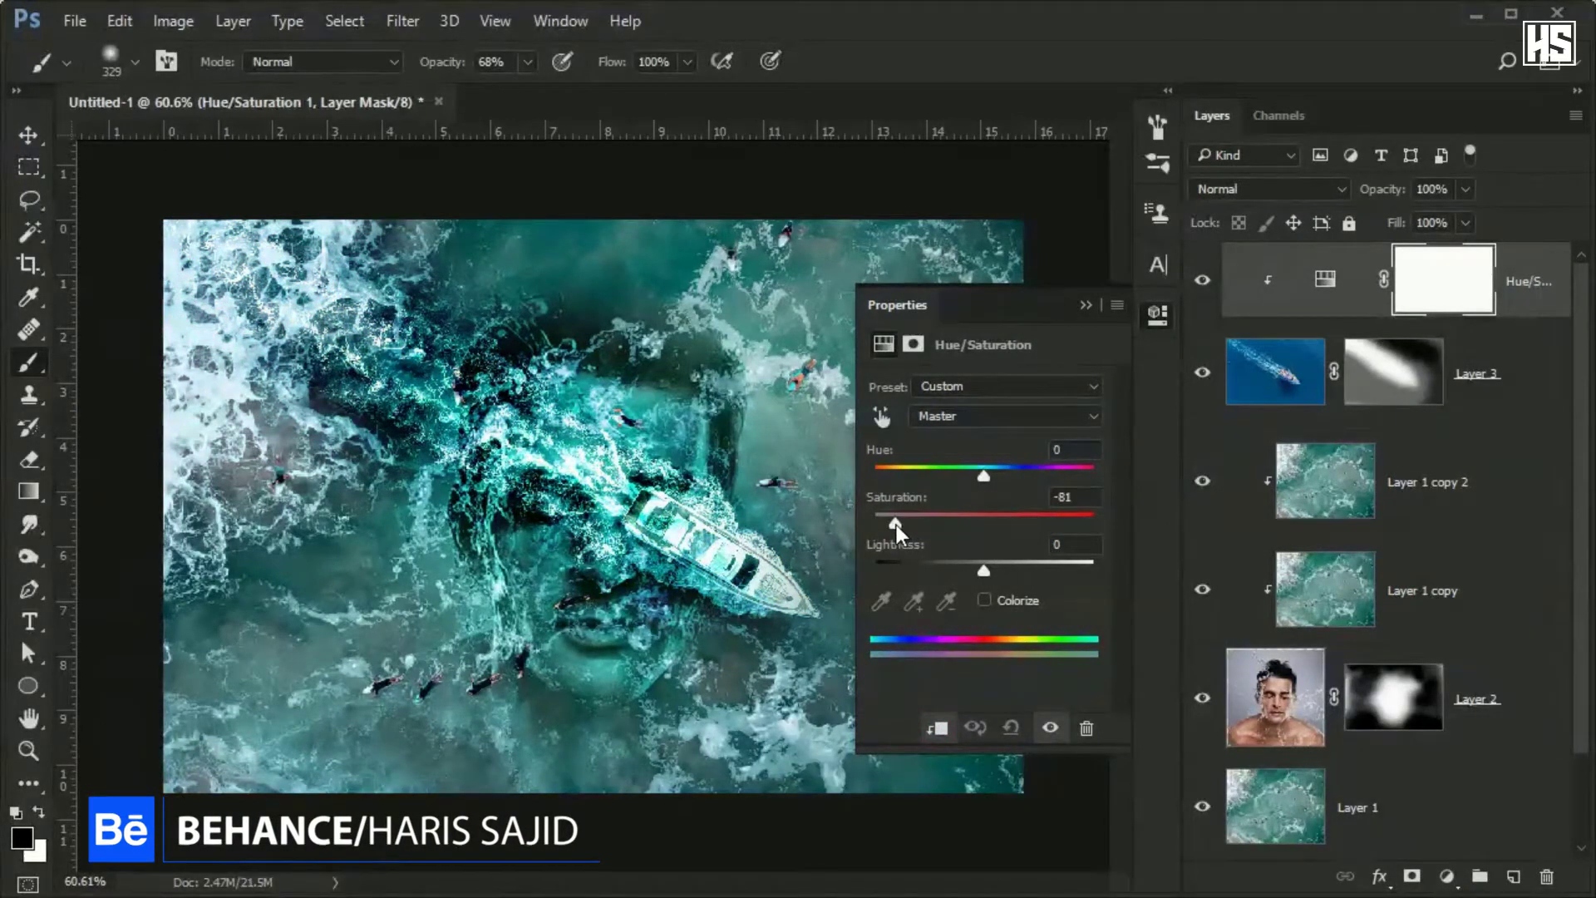
{"action": "left_click_drag", "start_coordinate": [896, 526], "coordinate": [887, 525]}
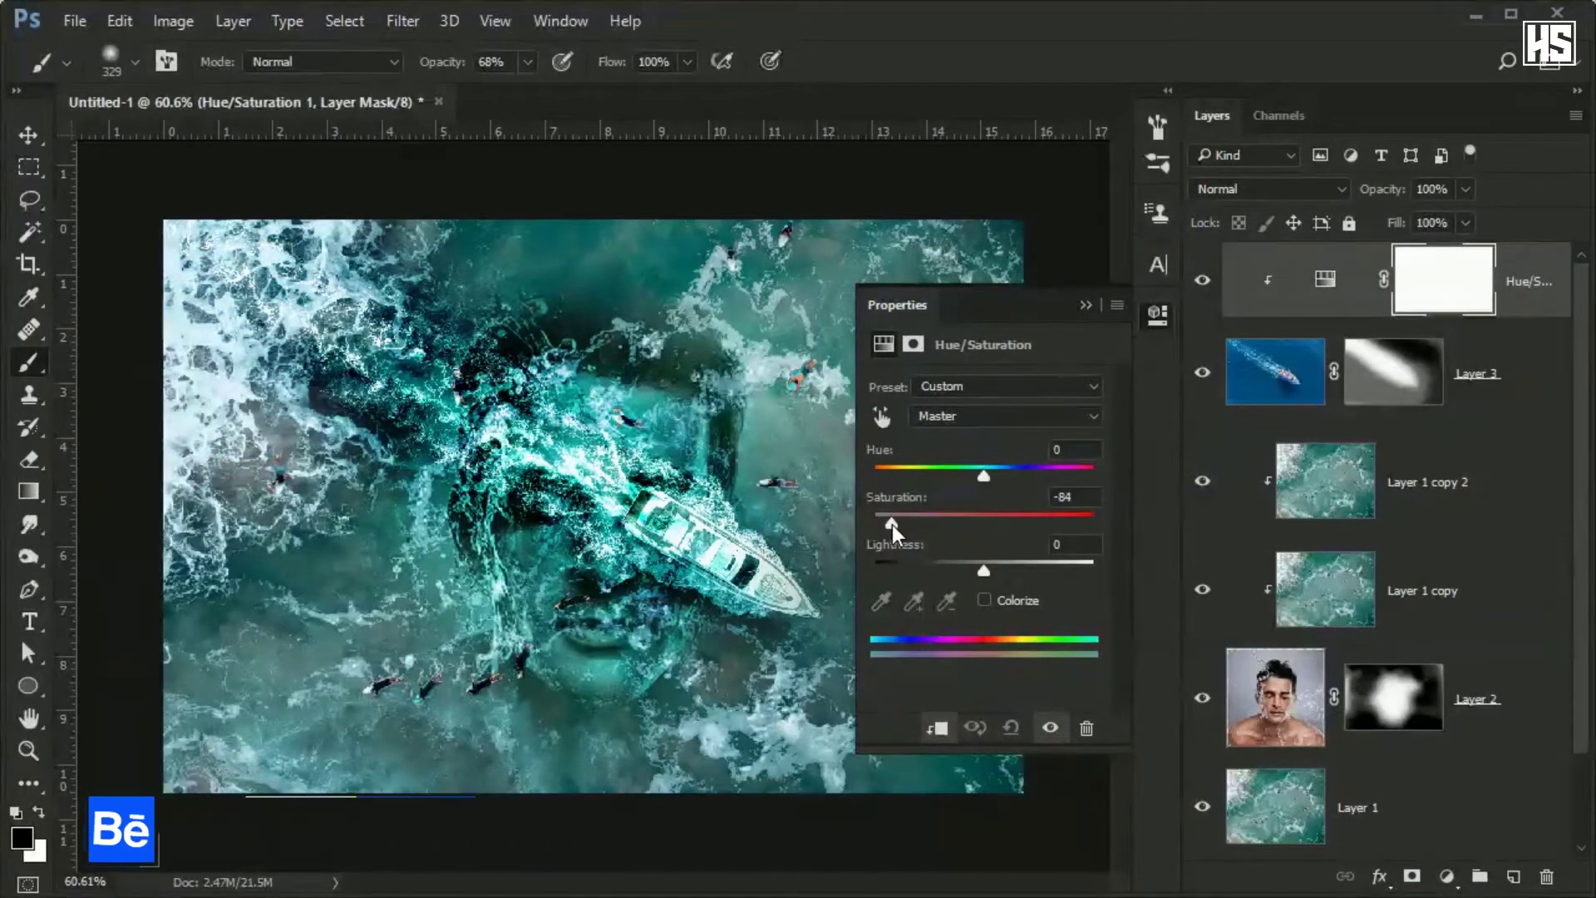
- Nudge the speedboat layer slightly right and paint its mask to hide more edges
{"action": "left_click", "coordinate": [1081, 307]}
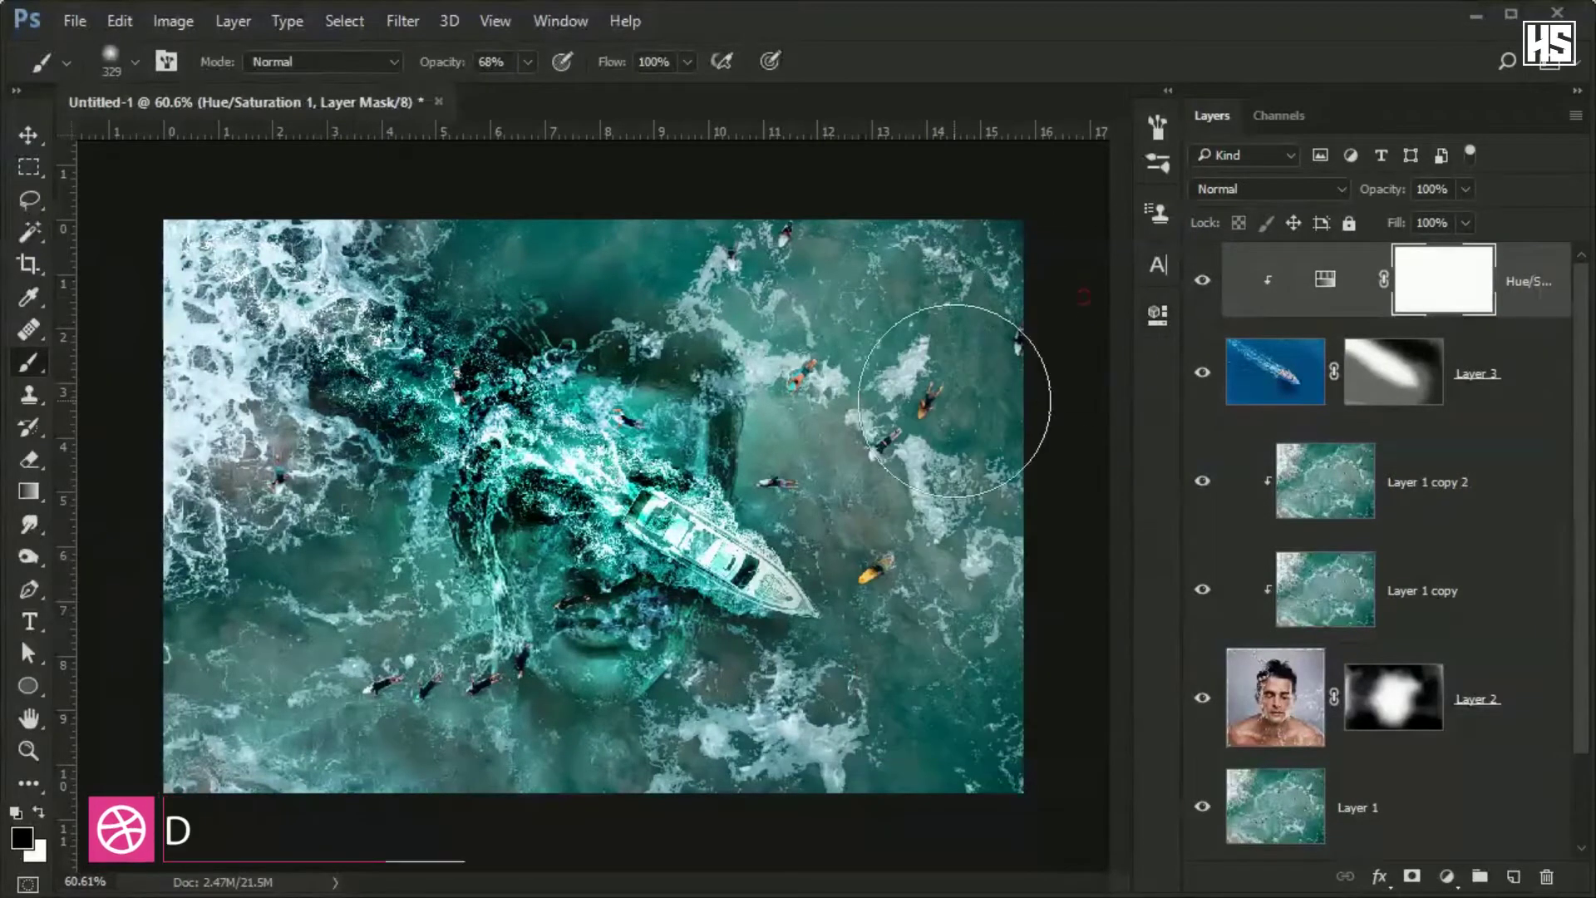
{"action": "key", "text": "v"}
{"action": "left_click_drag", "start_coordinate": [665, 519], "coordinate": [706, 540]}
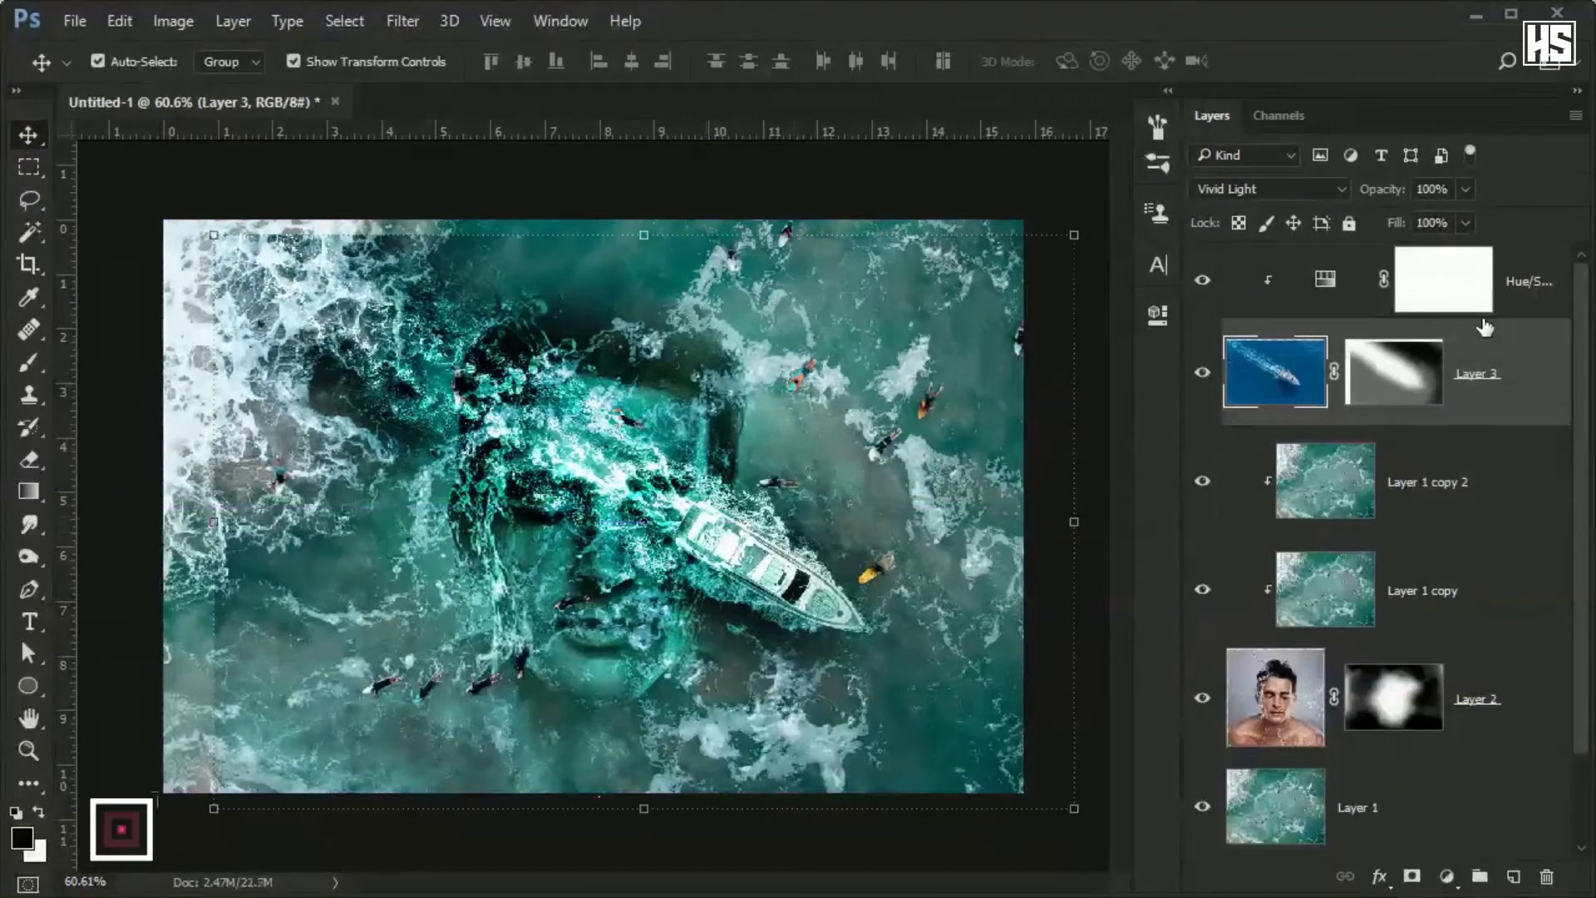
{"action": "left_click", "coordinate": [1417, 384]}
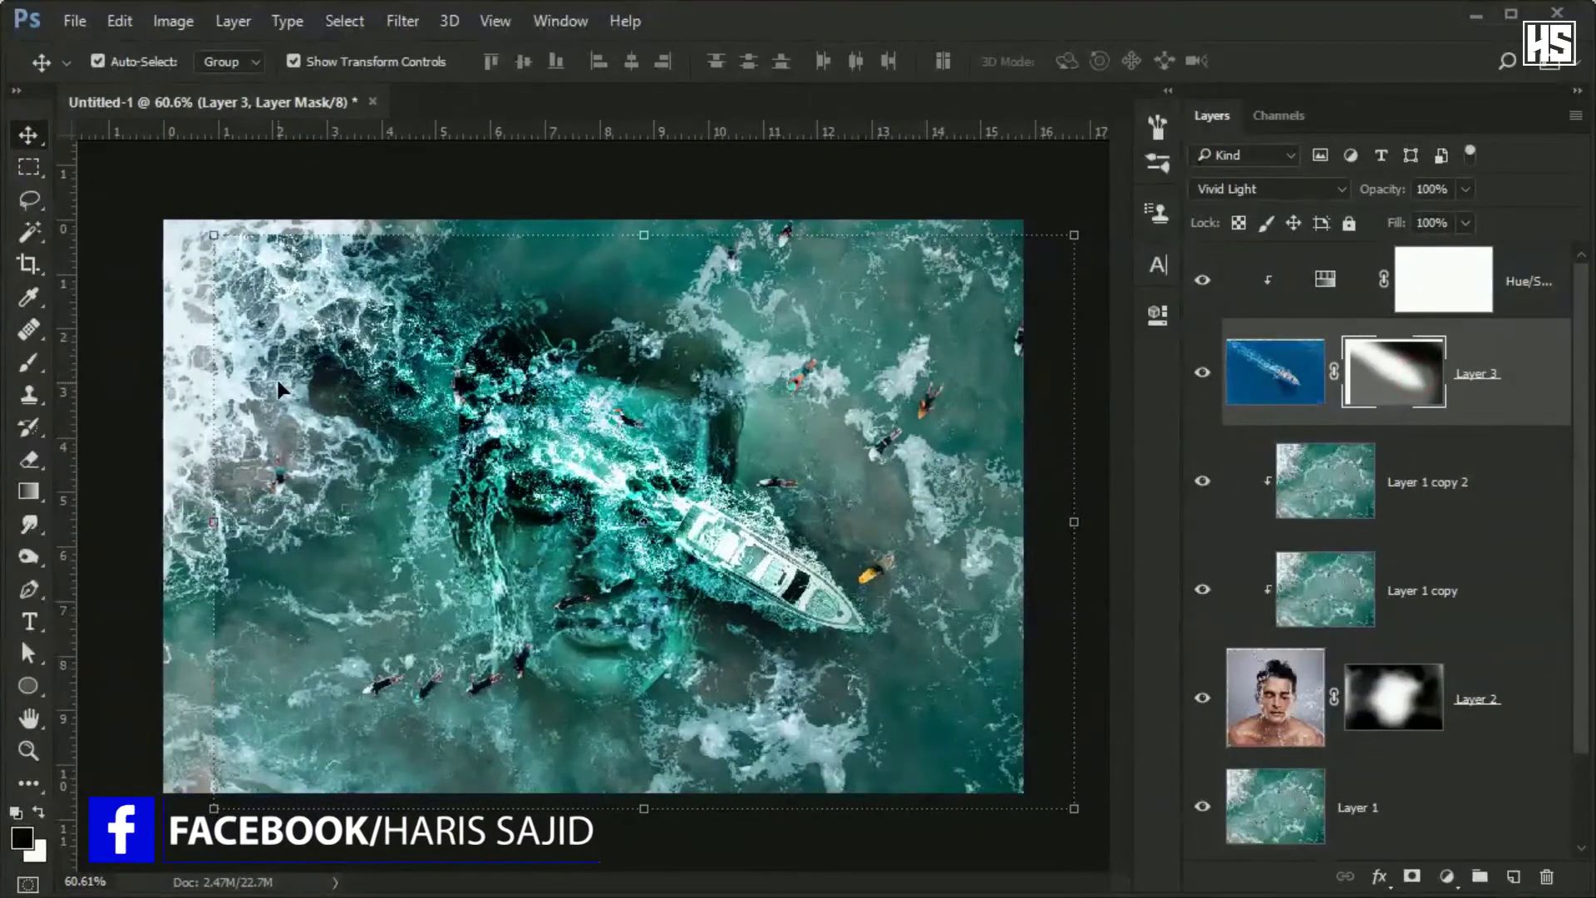
{"action": "key", "text": "b"}
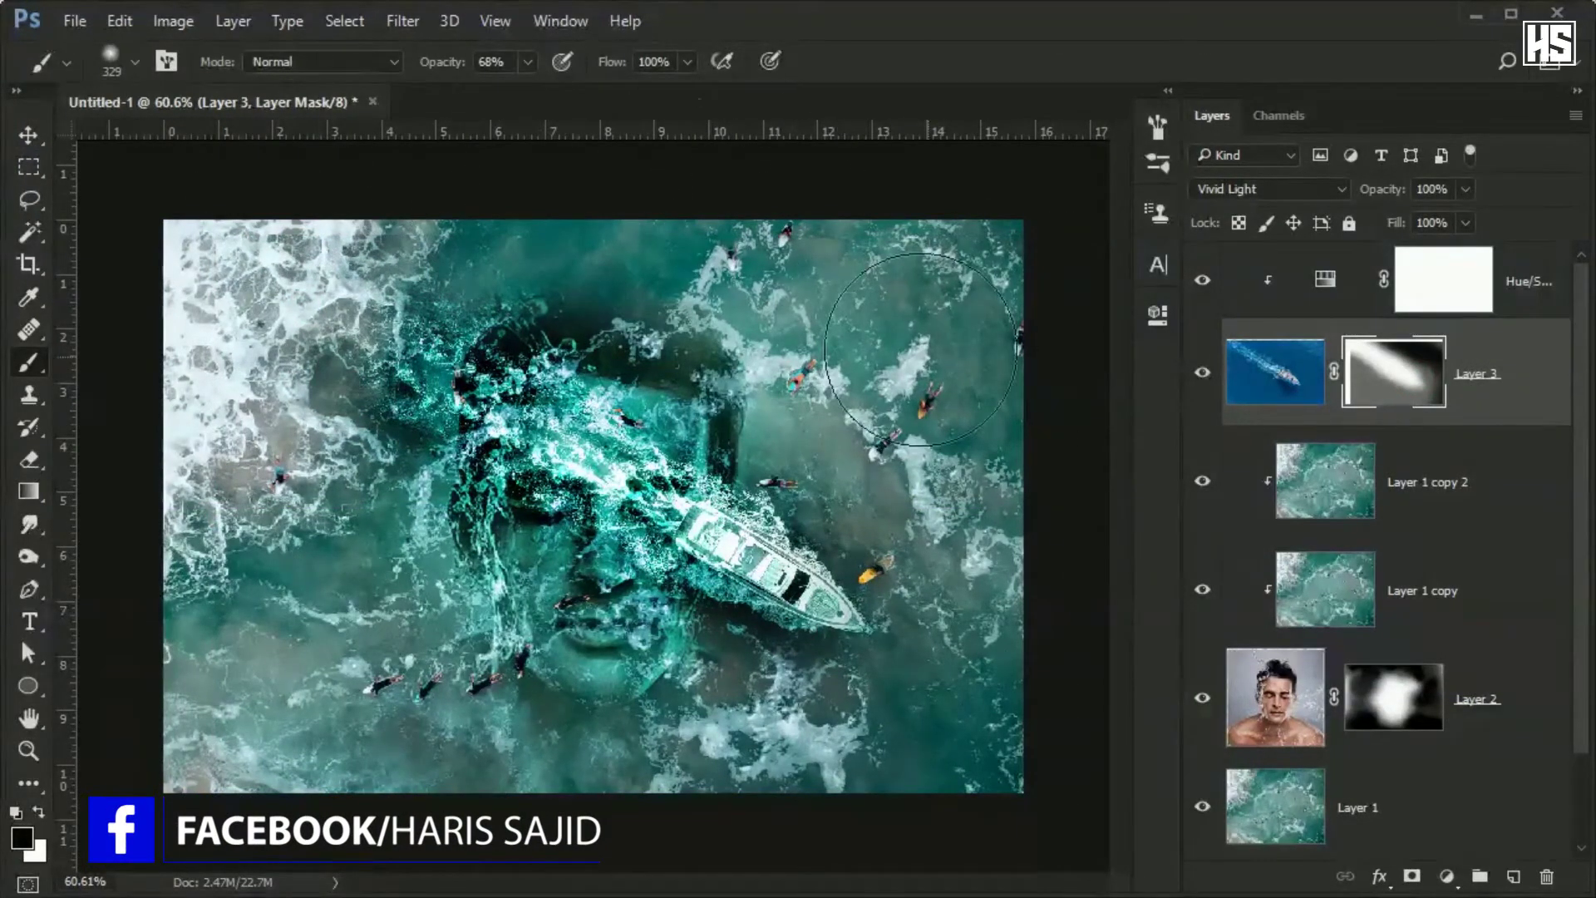
{"action": "left_click_drag", "start_coordinate": [501, 190], "coordinate": [725, 755]}
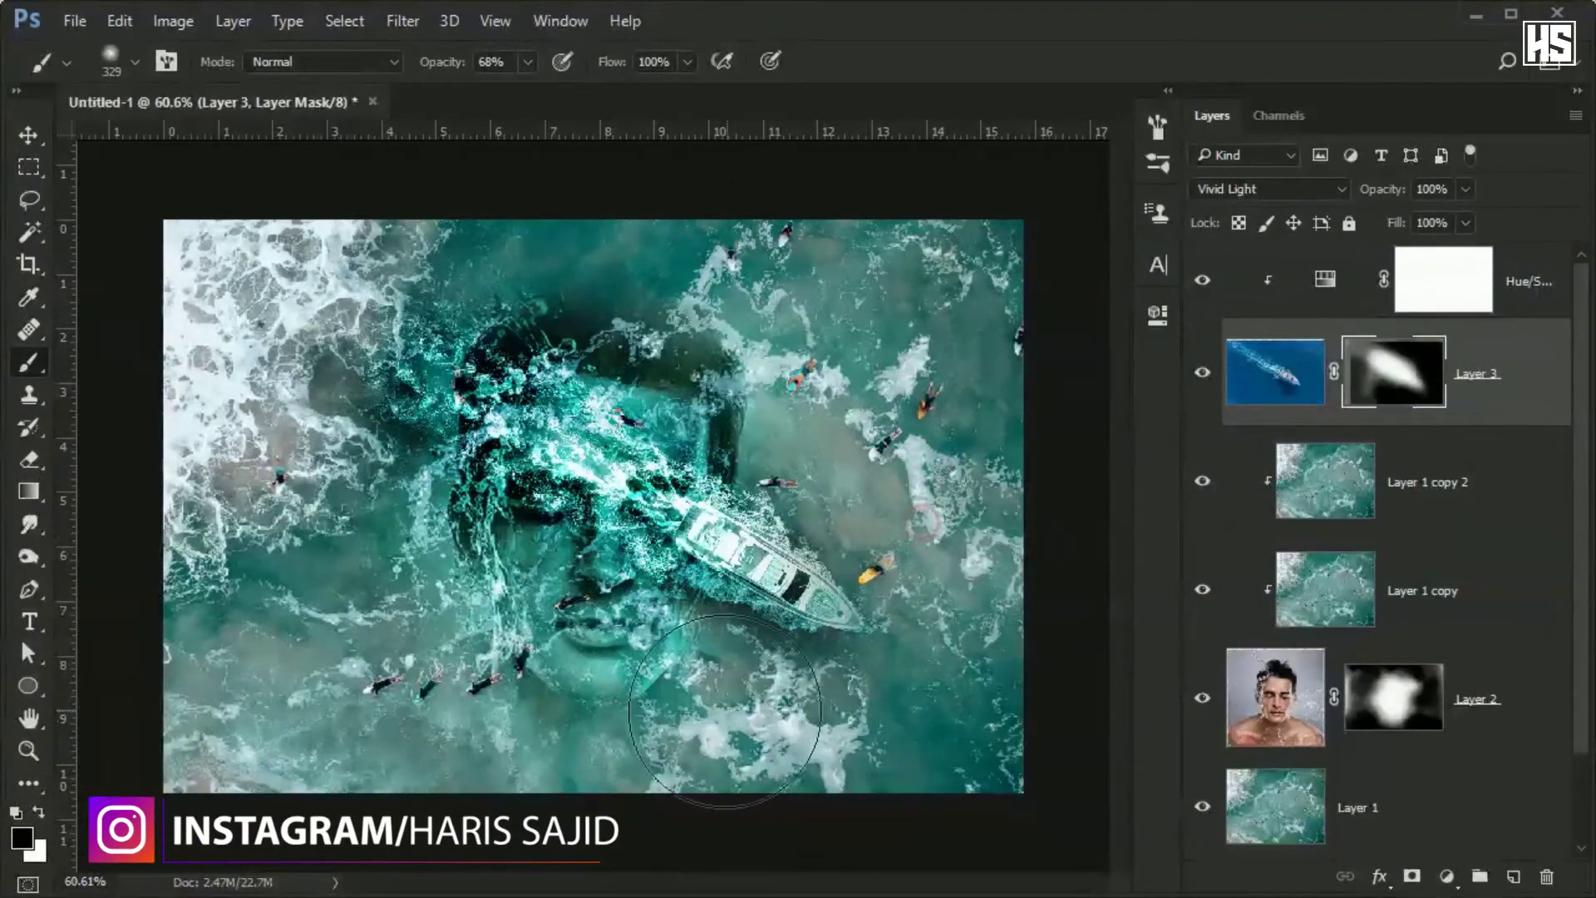
{"action": "left_click", "coordinate": [1532, 296]}
- Add a Levels adjustment above Hue/Saturation, clipped to the layer below, output black at 20
{"action": "left_click", "coordinate": [1447, 878]}
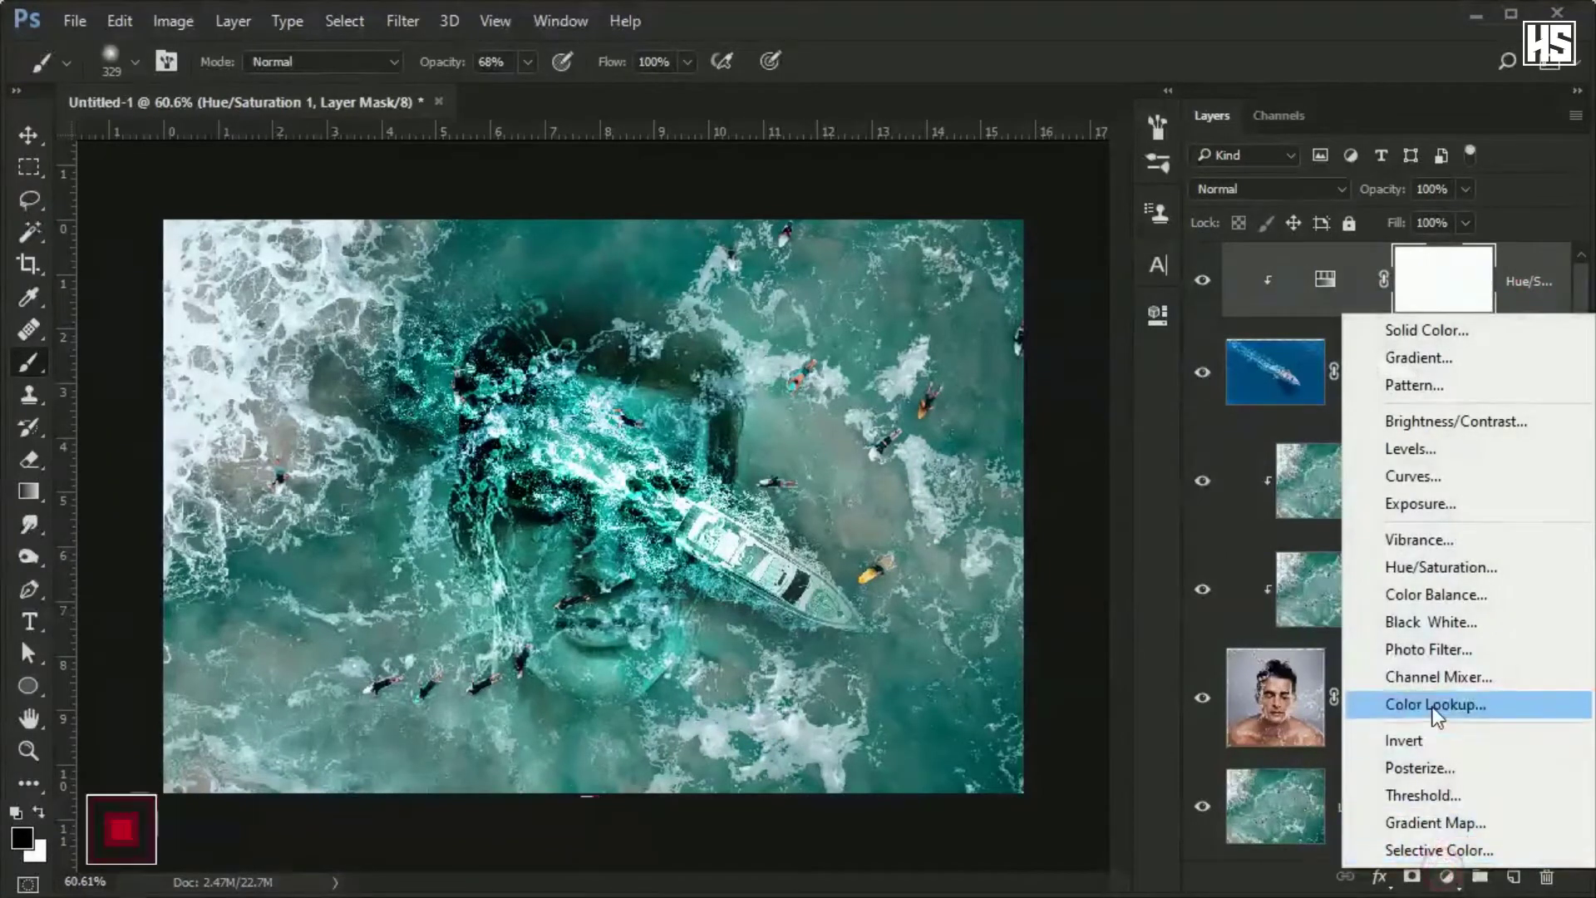
{"action": "left_click", "coordinate": [1415, 453]}
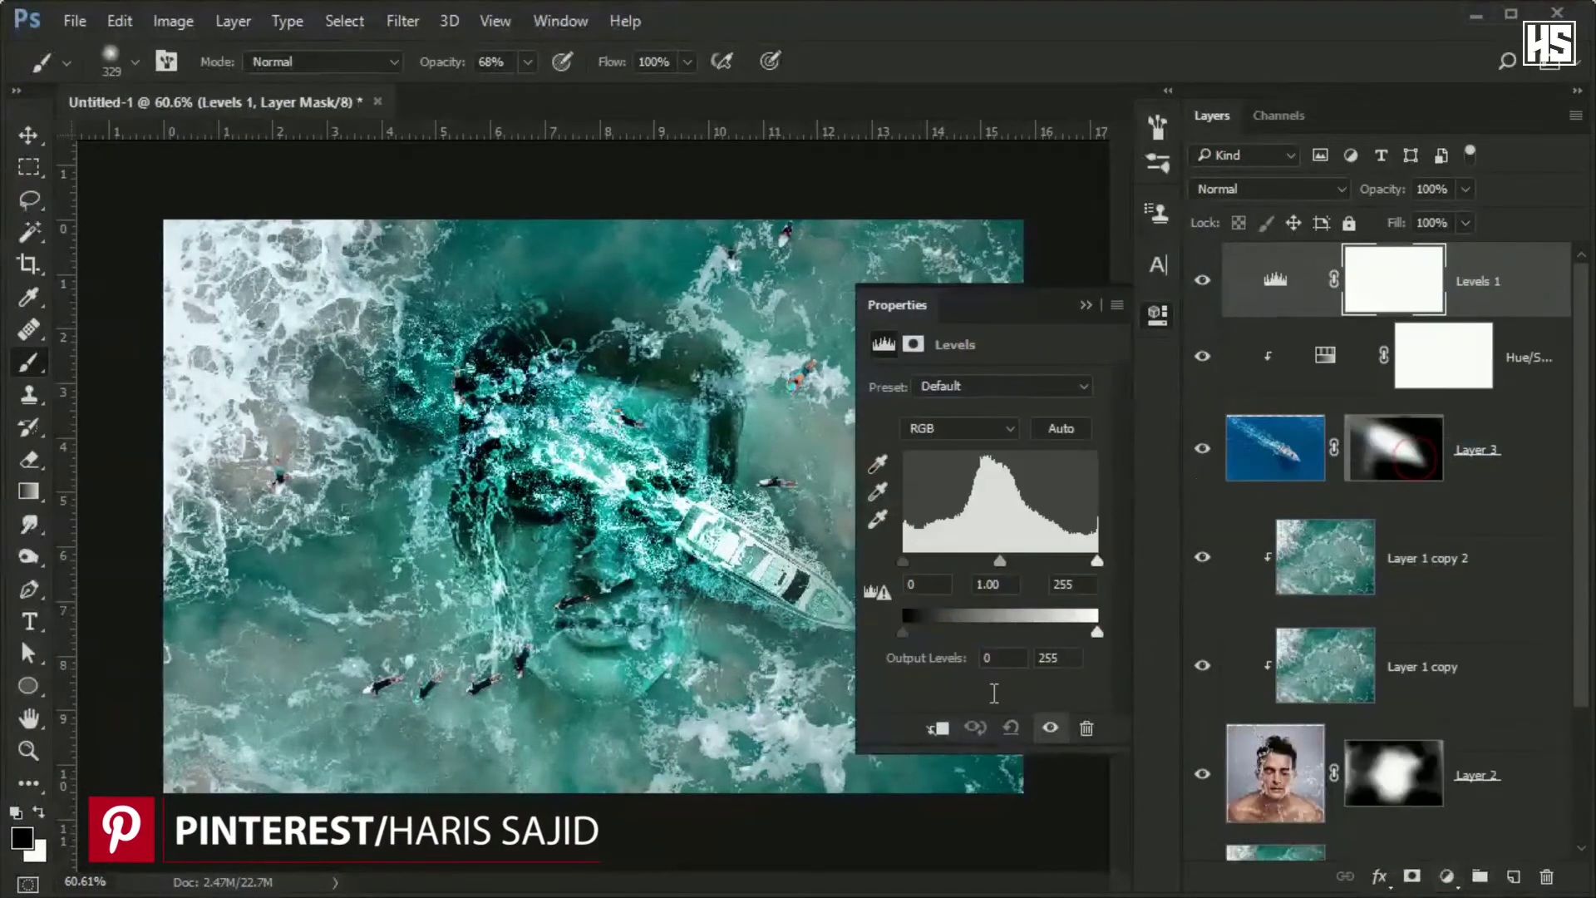
{"action": "left_click", "coordinate": [939, 729]}
{"action": "left_click_drag", "start_coordinate": [903, 632], "coordinate": [918, 632]}
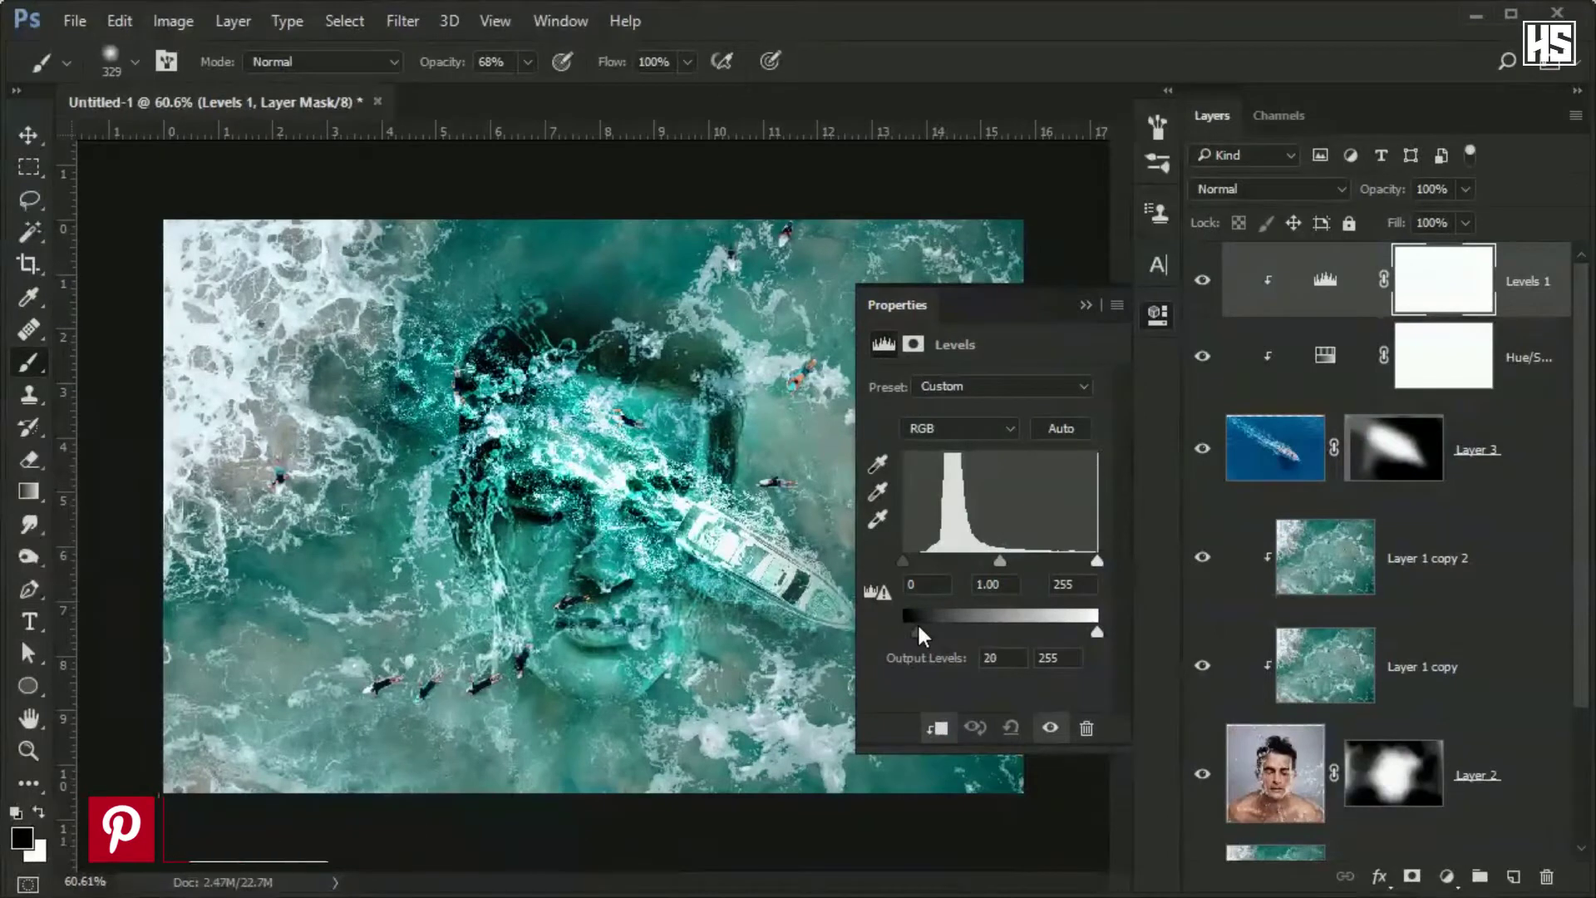
{"action": "left_click", "coordinate": [1086, 305]}
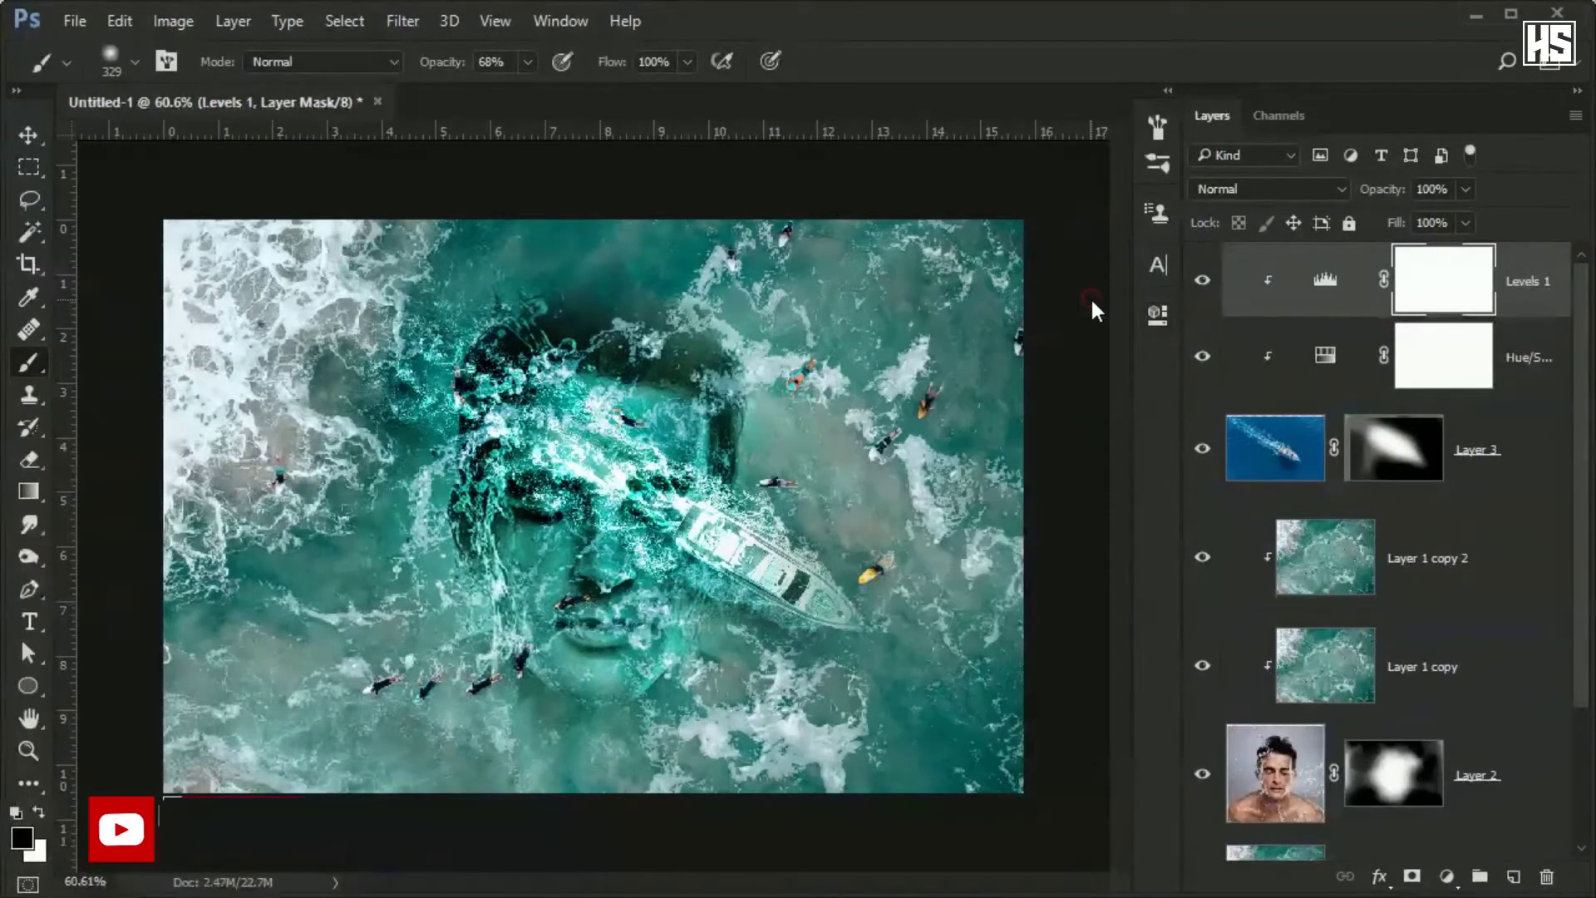
{"action": "scroll", "coordinate": [773, 410], "scroll_direction": "down", "scroll_amount": 1}
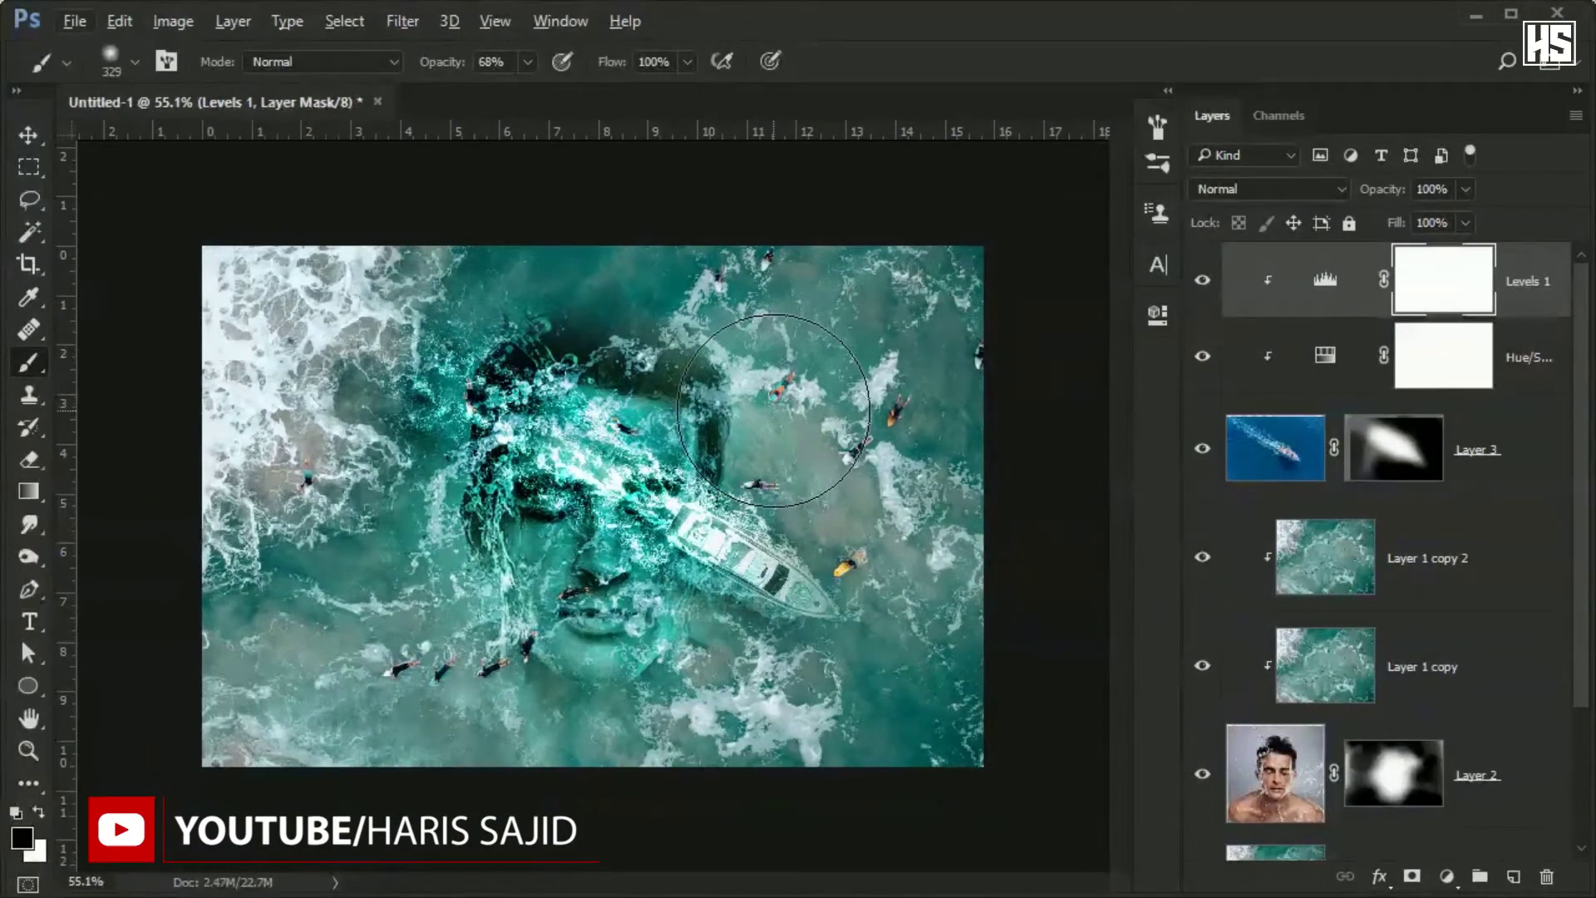
{"action": "scroll", "coordinate": [803, 416], "scroll_direction": "up", "scroll_amount": 1}
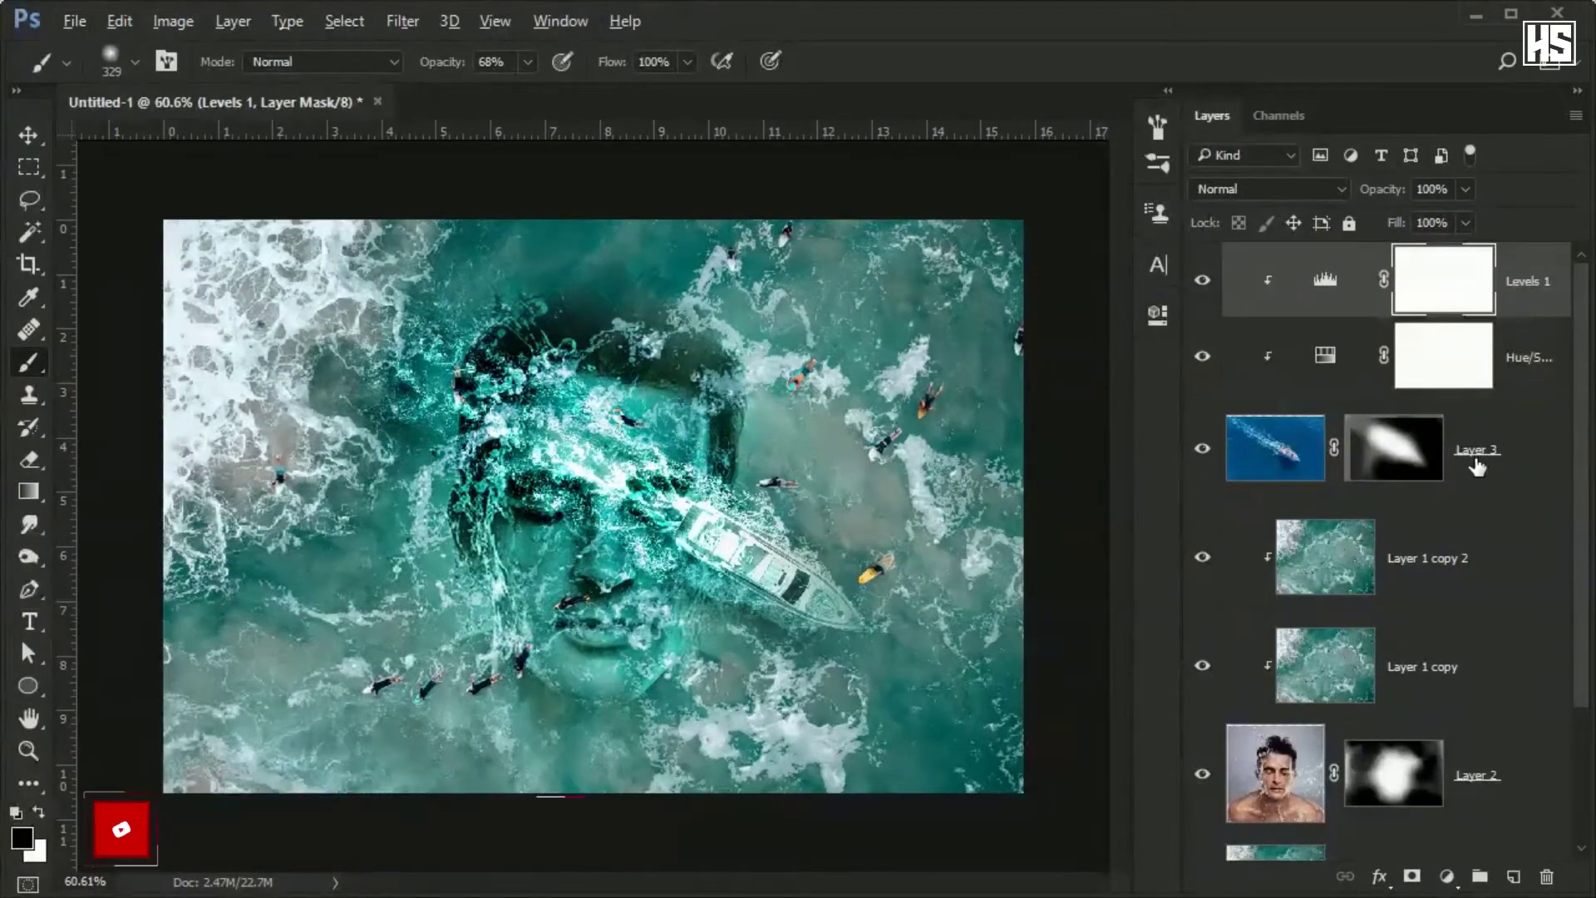
{"action": "key", "text": "ctrl+alt+a"}
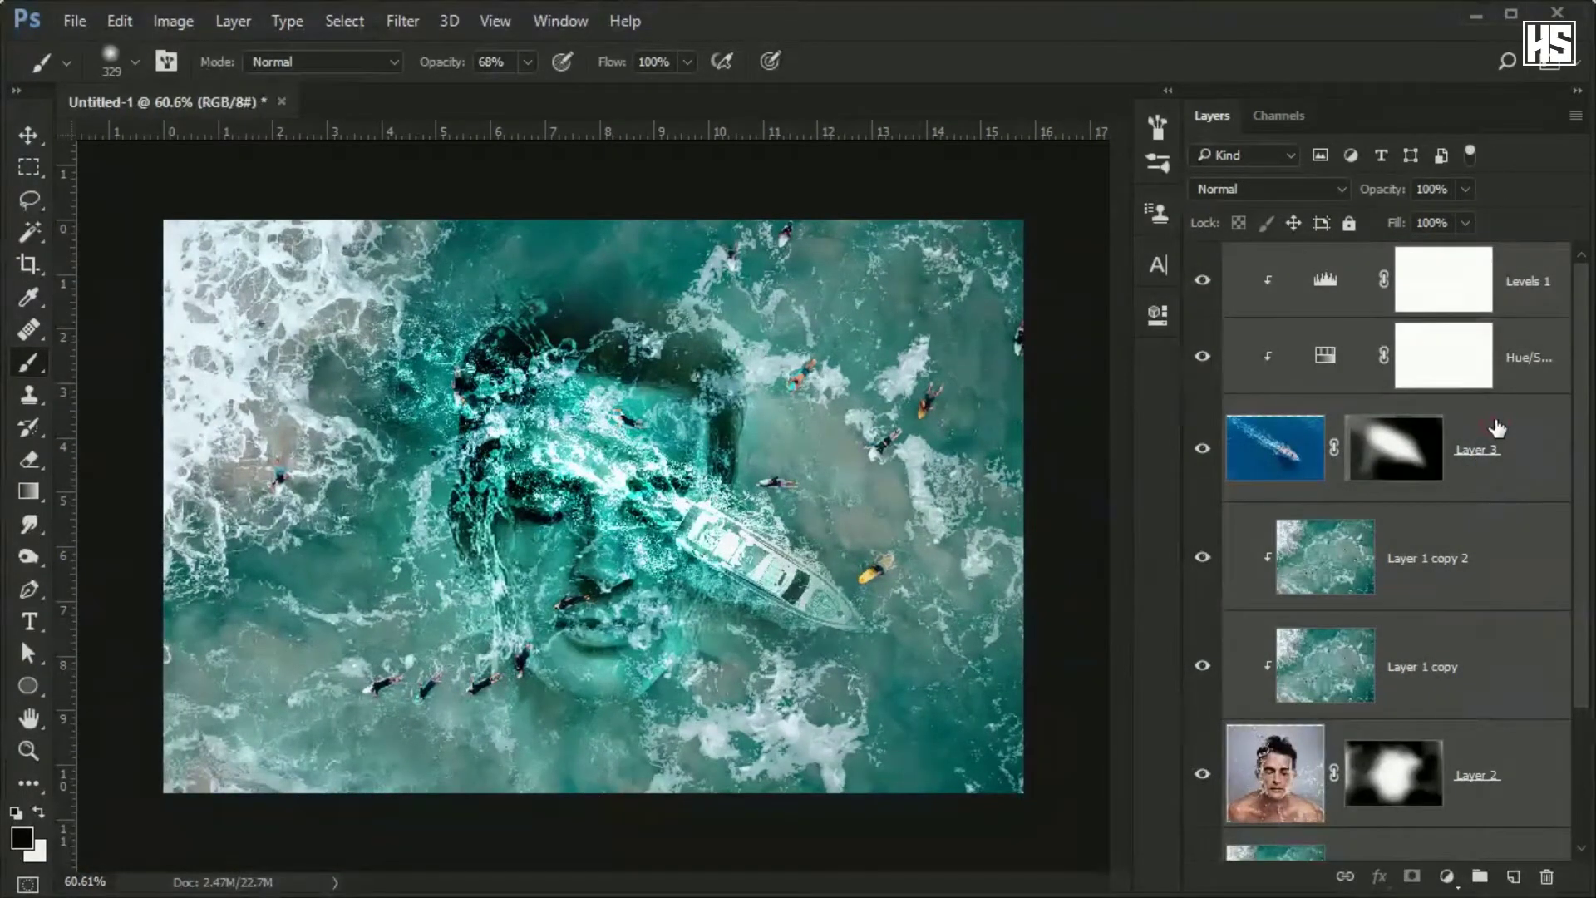
- Group all layers into Group 1, delete the Background, and duplicate the group as a smart object
{"action": "key", "text": "ctrl+g"}
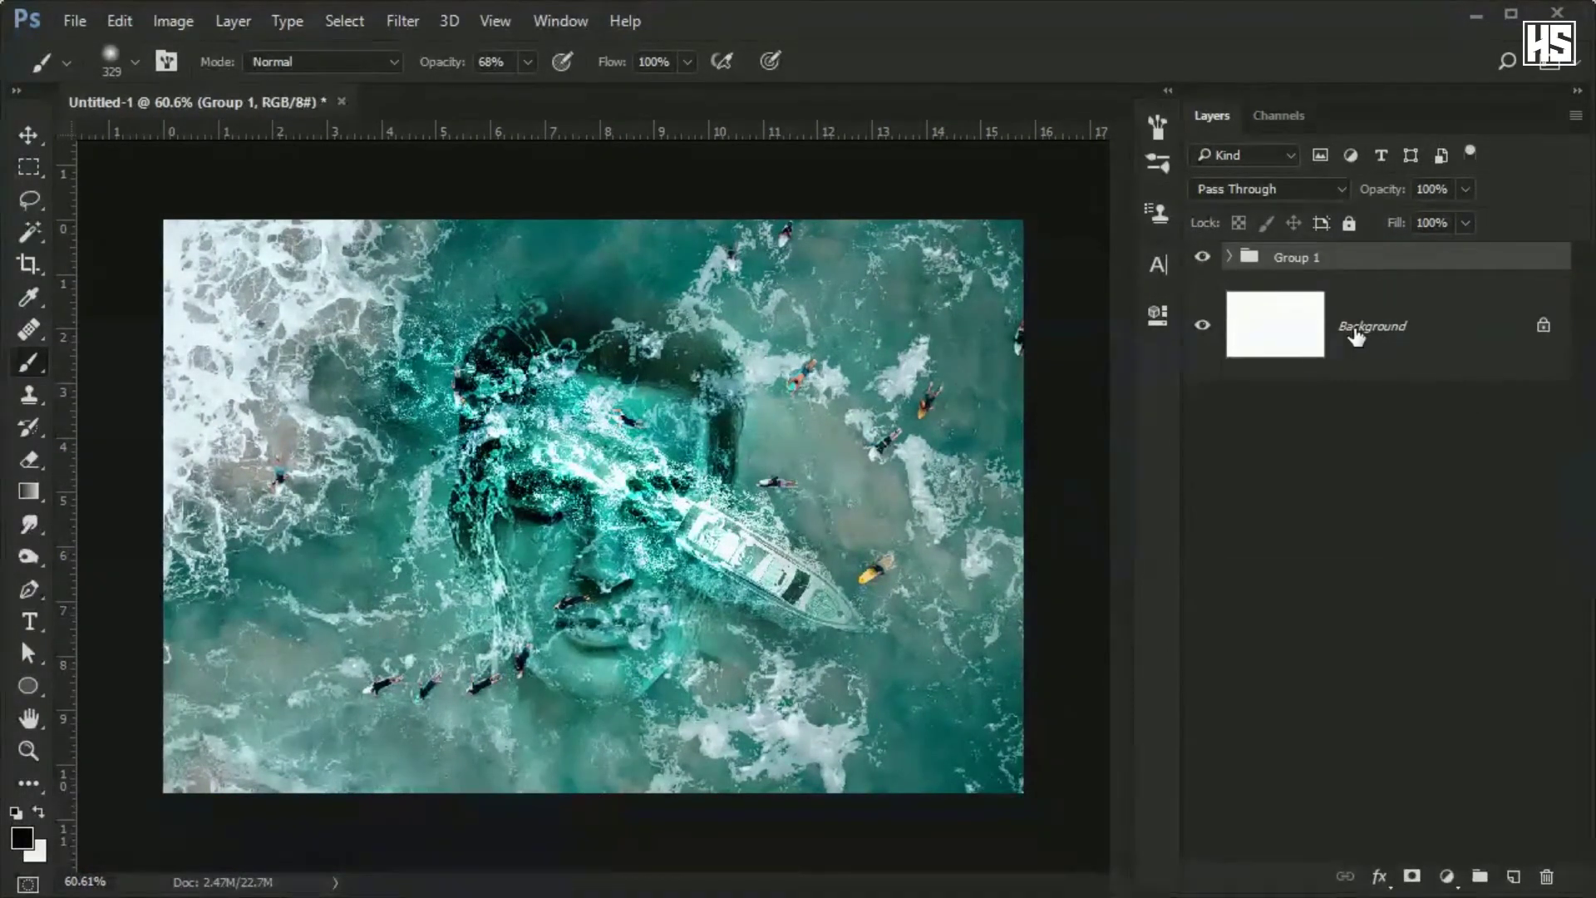
{"action": "left_click", "coordinate": [1355, 332]}
{"action": "left_click", "coordinate": [1549, 879]}
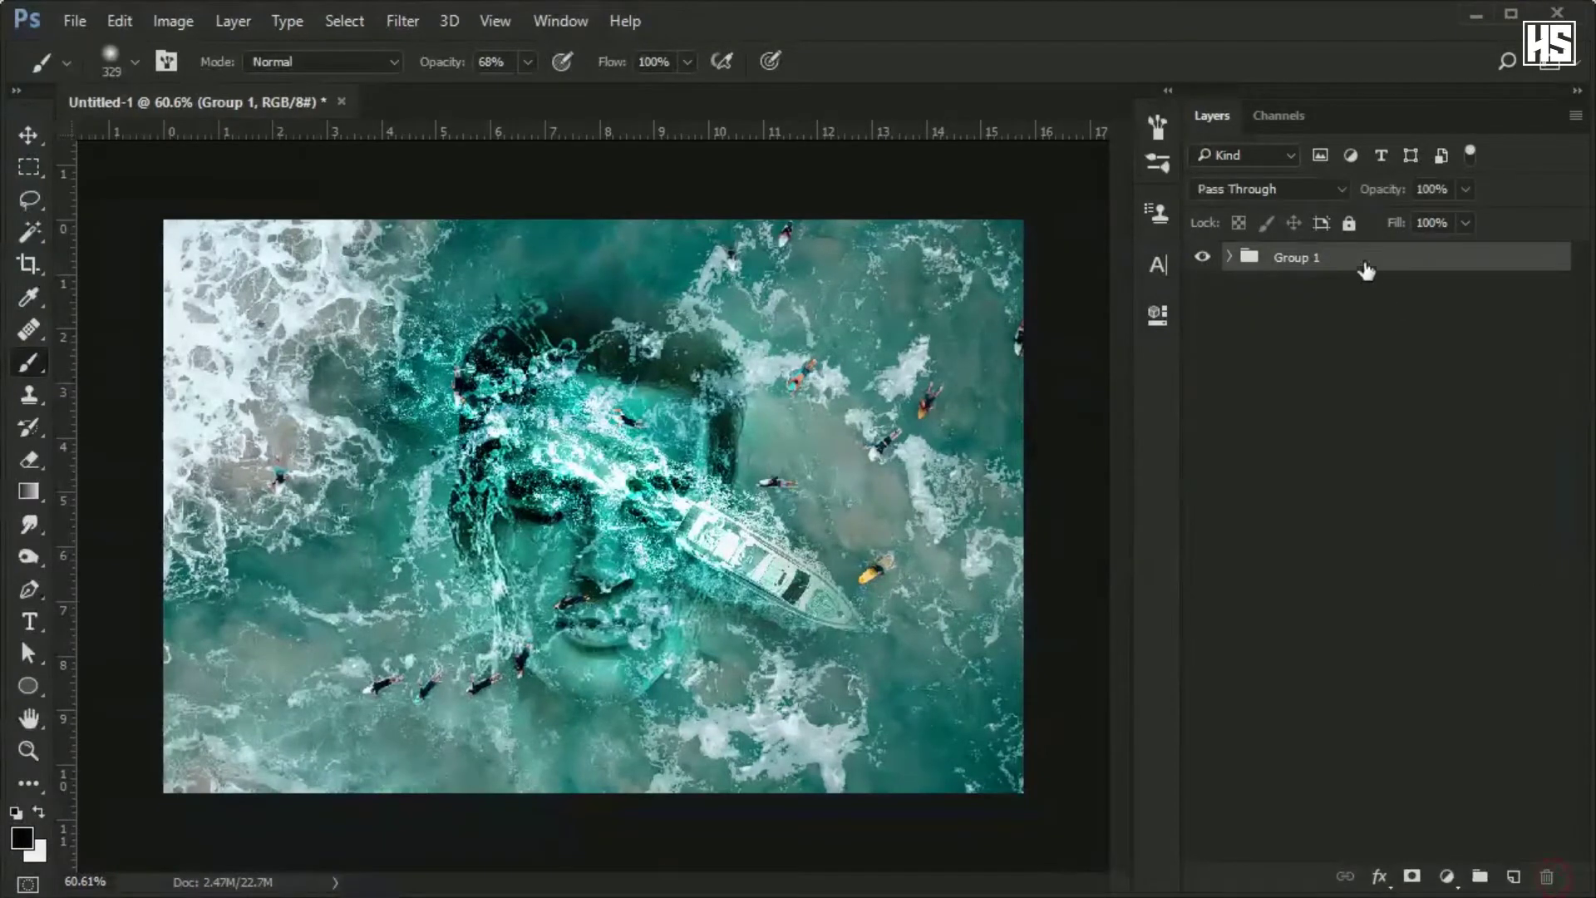
{"action": "key", "text": "ctrl+j"}
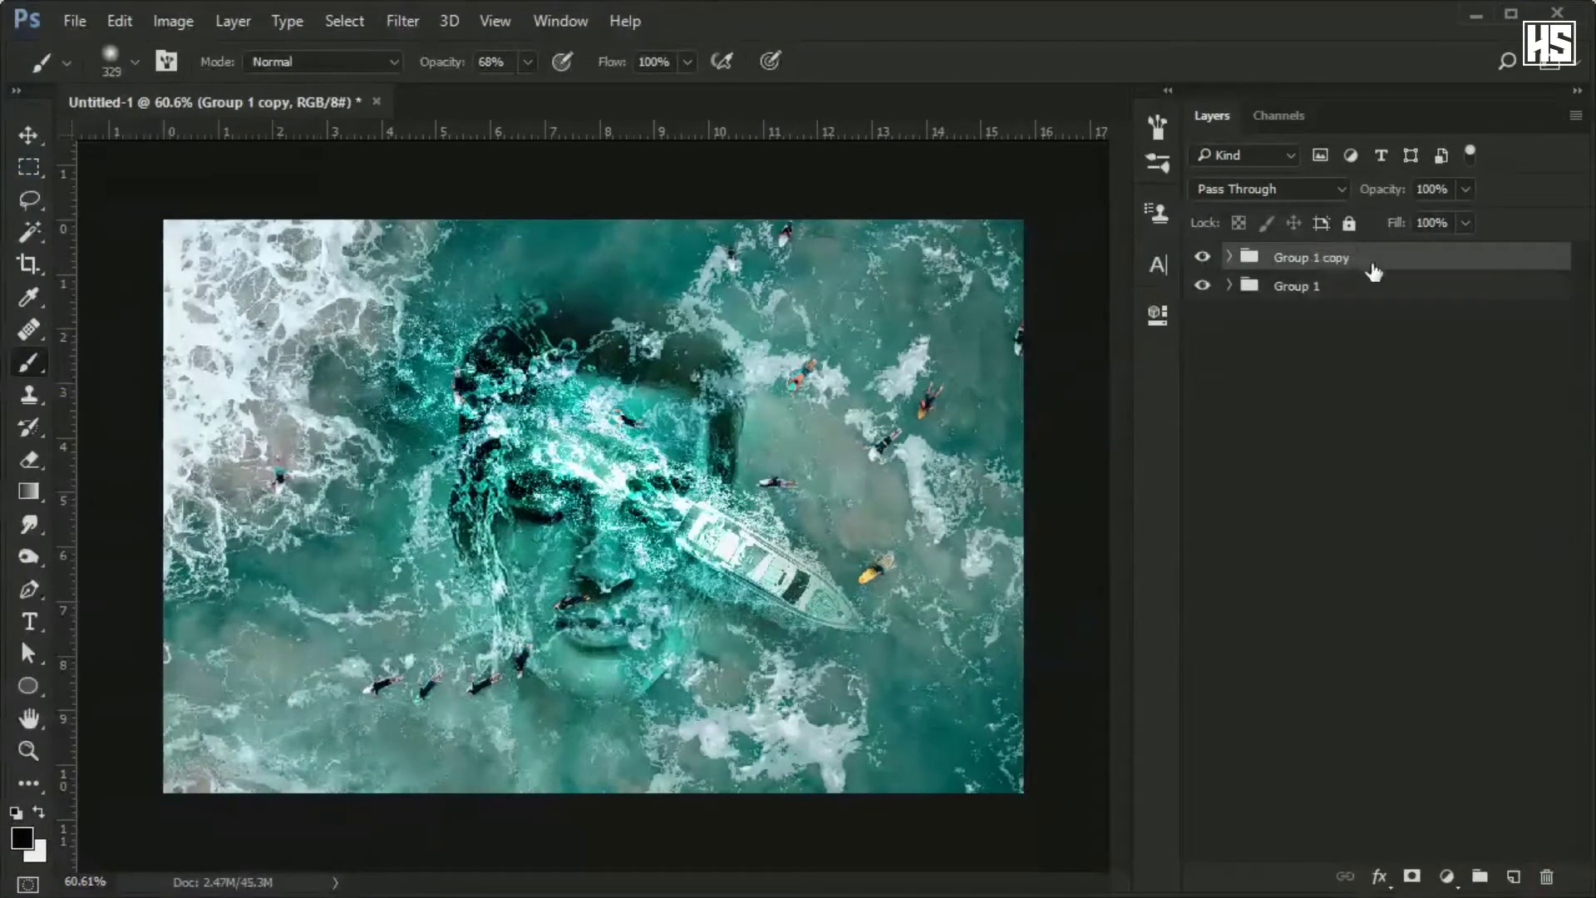
{"action": "right_click", "coordinate": [1374, 271]}
{"action": "left_click", "coordinate": [1247, 527]}
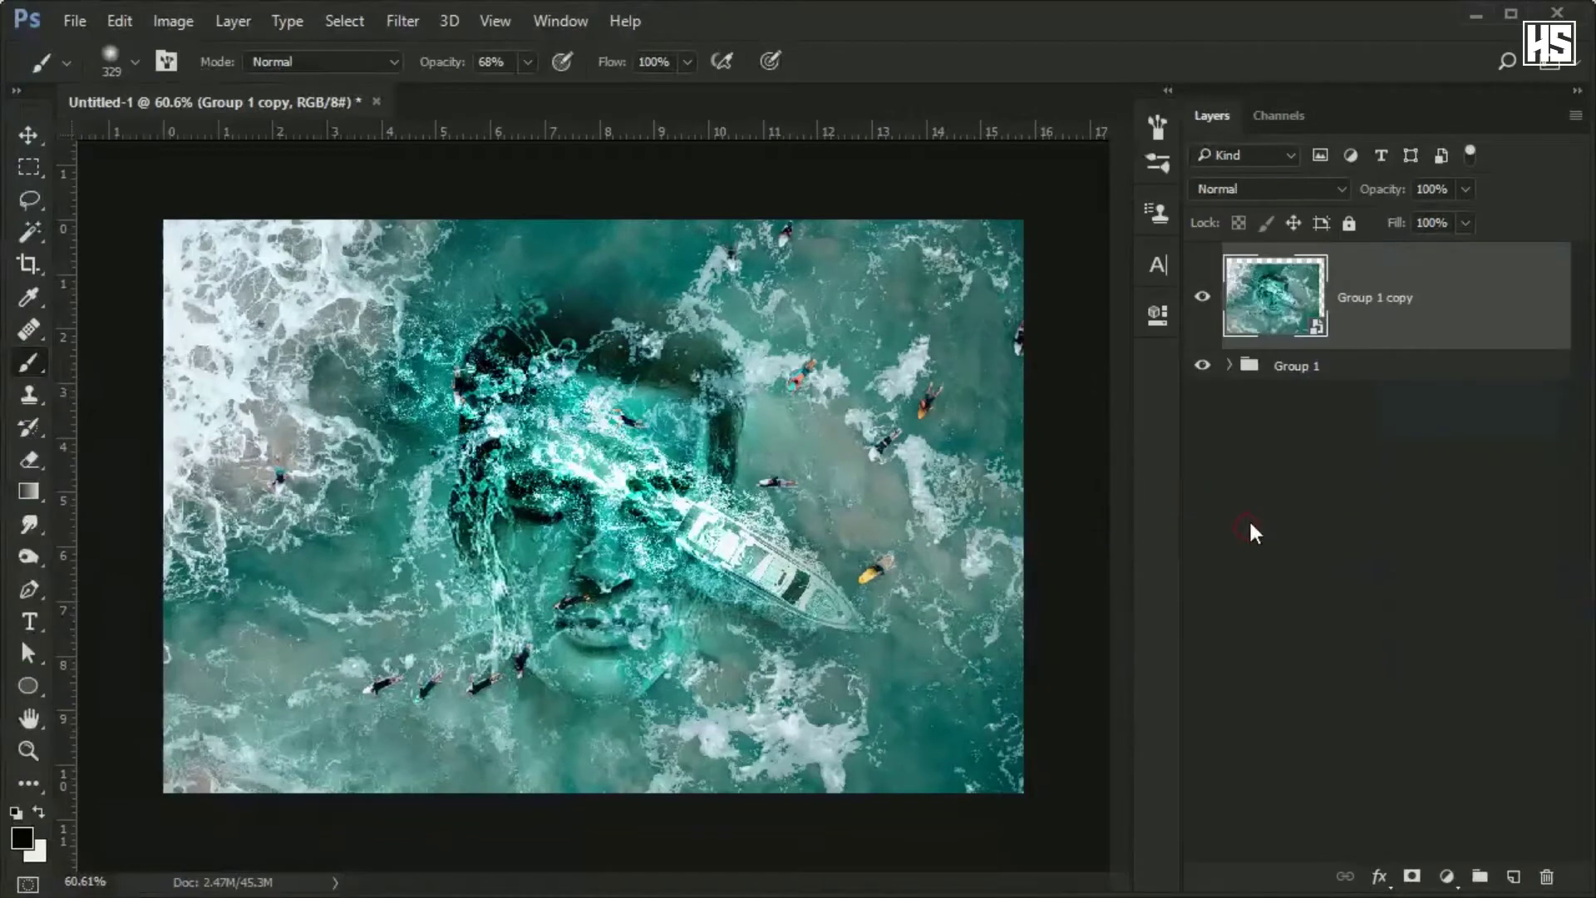
- Copy the whole-canvas composite to Layer 4, delete Group 1 copy, and make Layer 4 a smart object
{"action": "left_click", "coordinate": [29, 167]}
{"action": "mouse_move", "coordinate": [102, 177]}
{"action": "left_mouse_down"}
{"action": "mouse_move", "coordinate": [1176, 805]}
{"action": "mouse_move", "coordinate": [1244, 807]}
{"action": "left_mouse_up"}
{"action": "key", "text": "ctrl+j"}
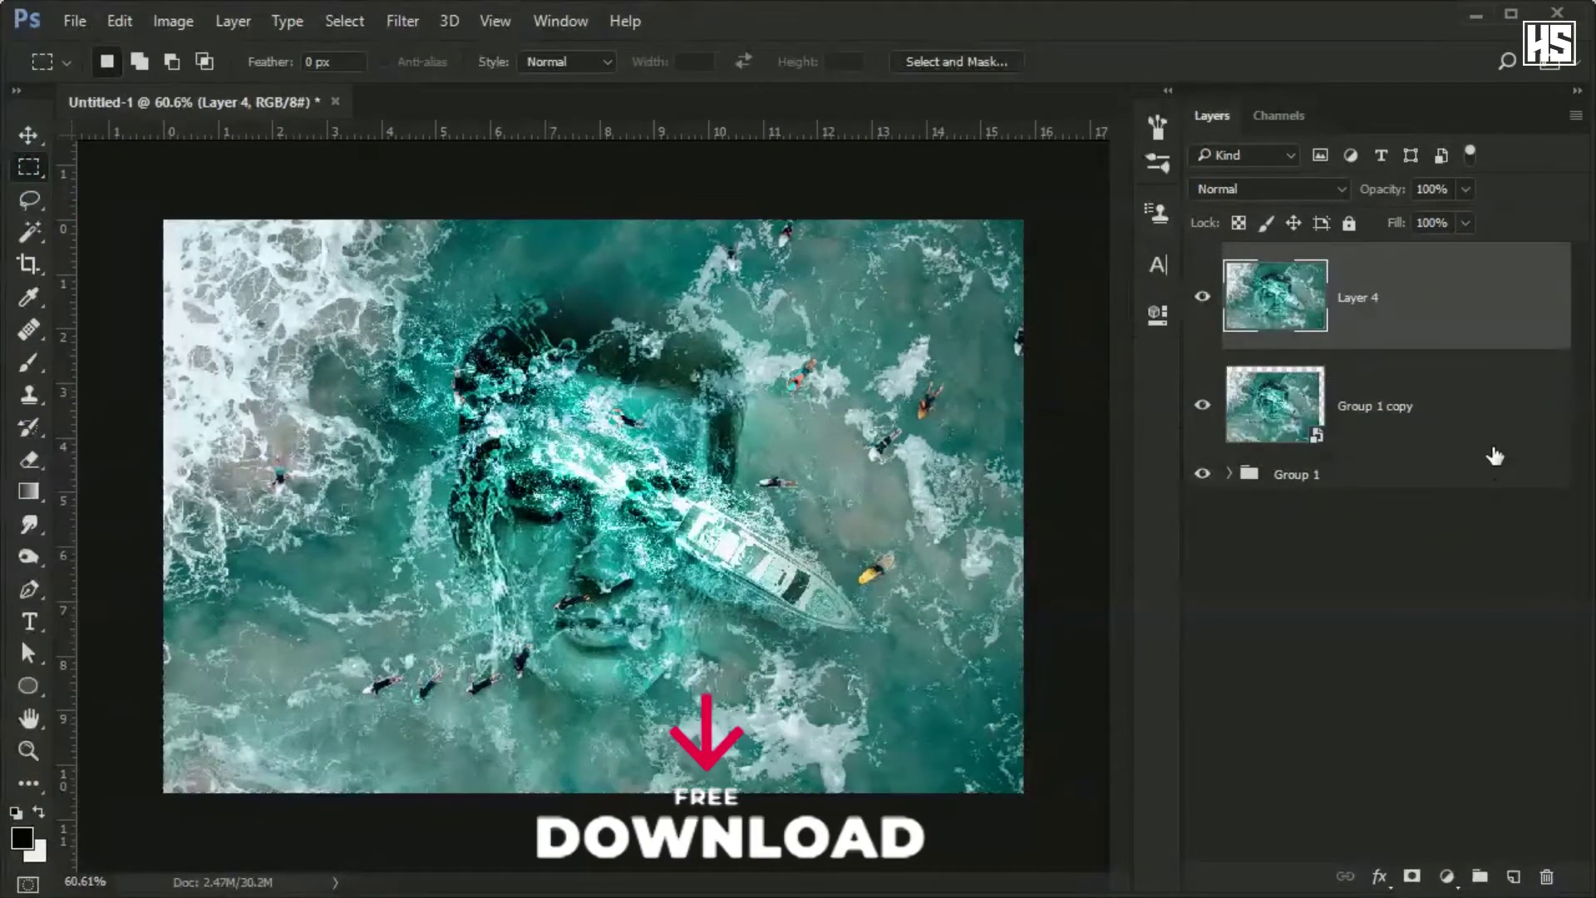
{"action": "left_click", "coordinate": [1474, 432]}
{"action": "key", "text": "Delete"}
{"action": "left_click", "coordinate": [1418, 320]}
{"action": "right_click", "coordinate": [1410, 308]}
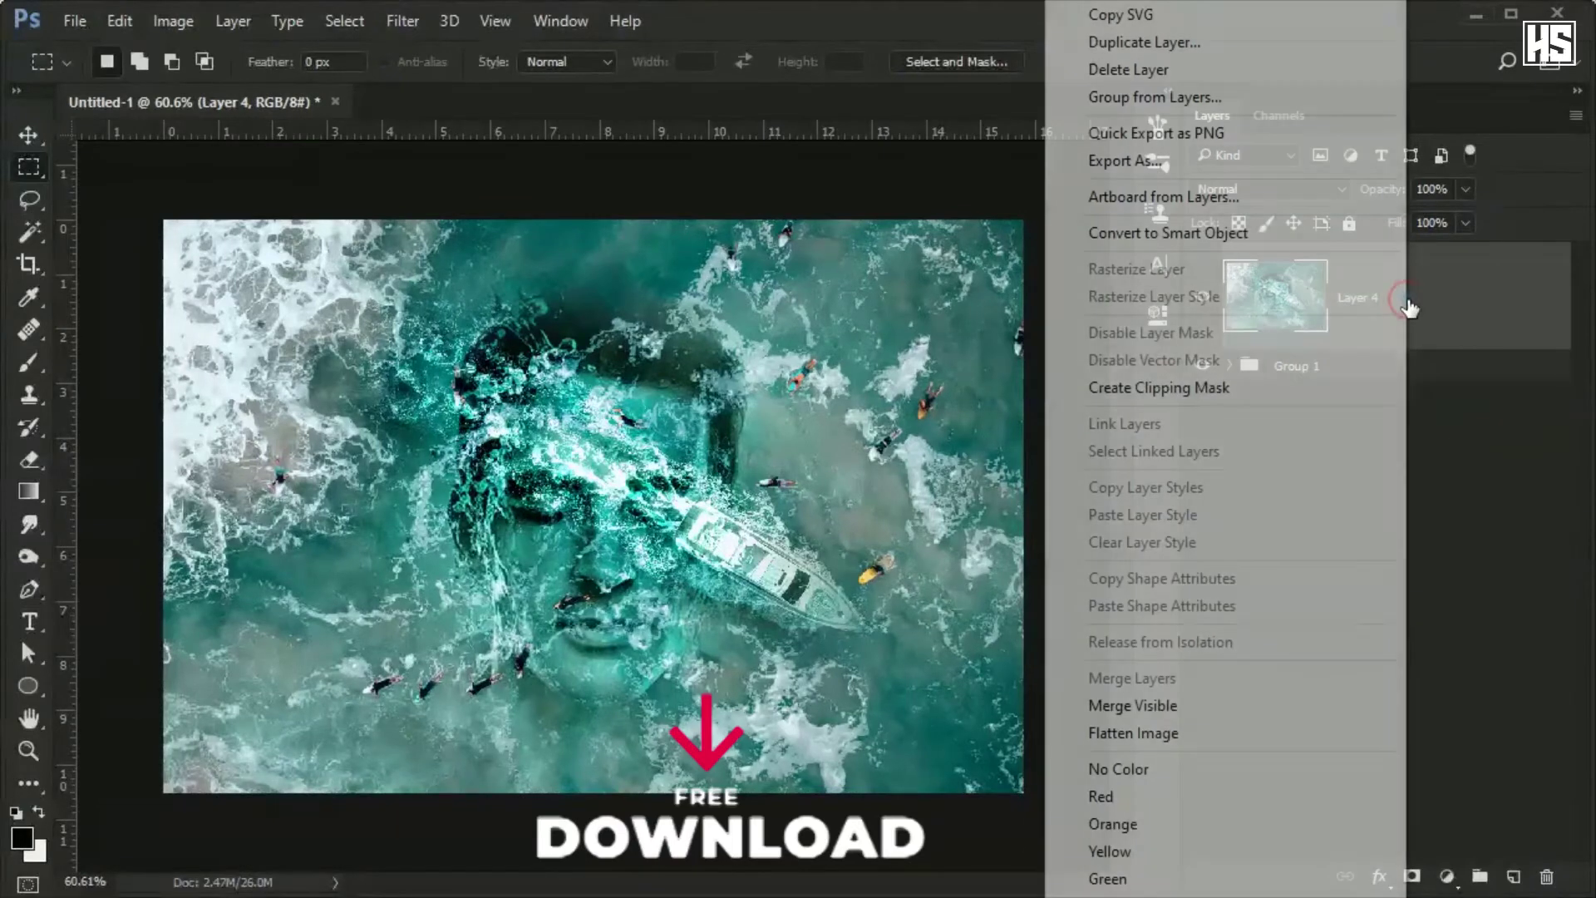
{"action": "left_click", "coordinate": [1279, 240]}
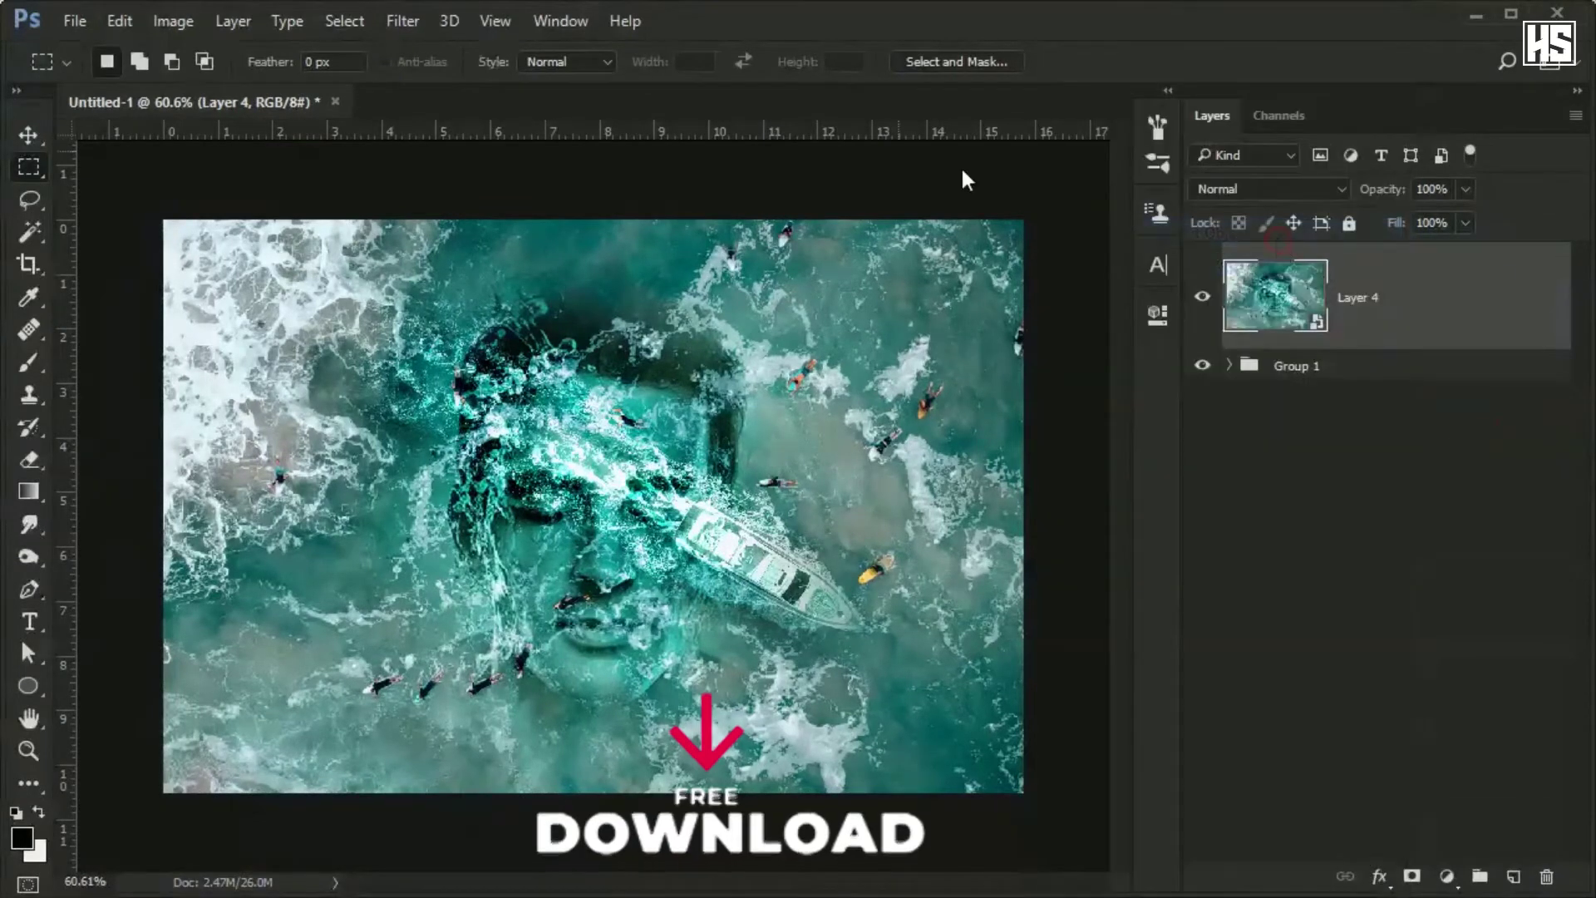
{"action": "left_click", "coordinate": [387, 21]}
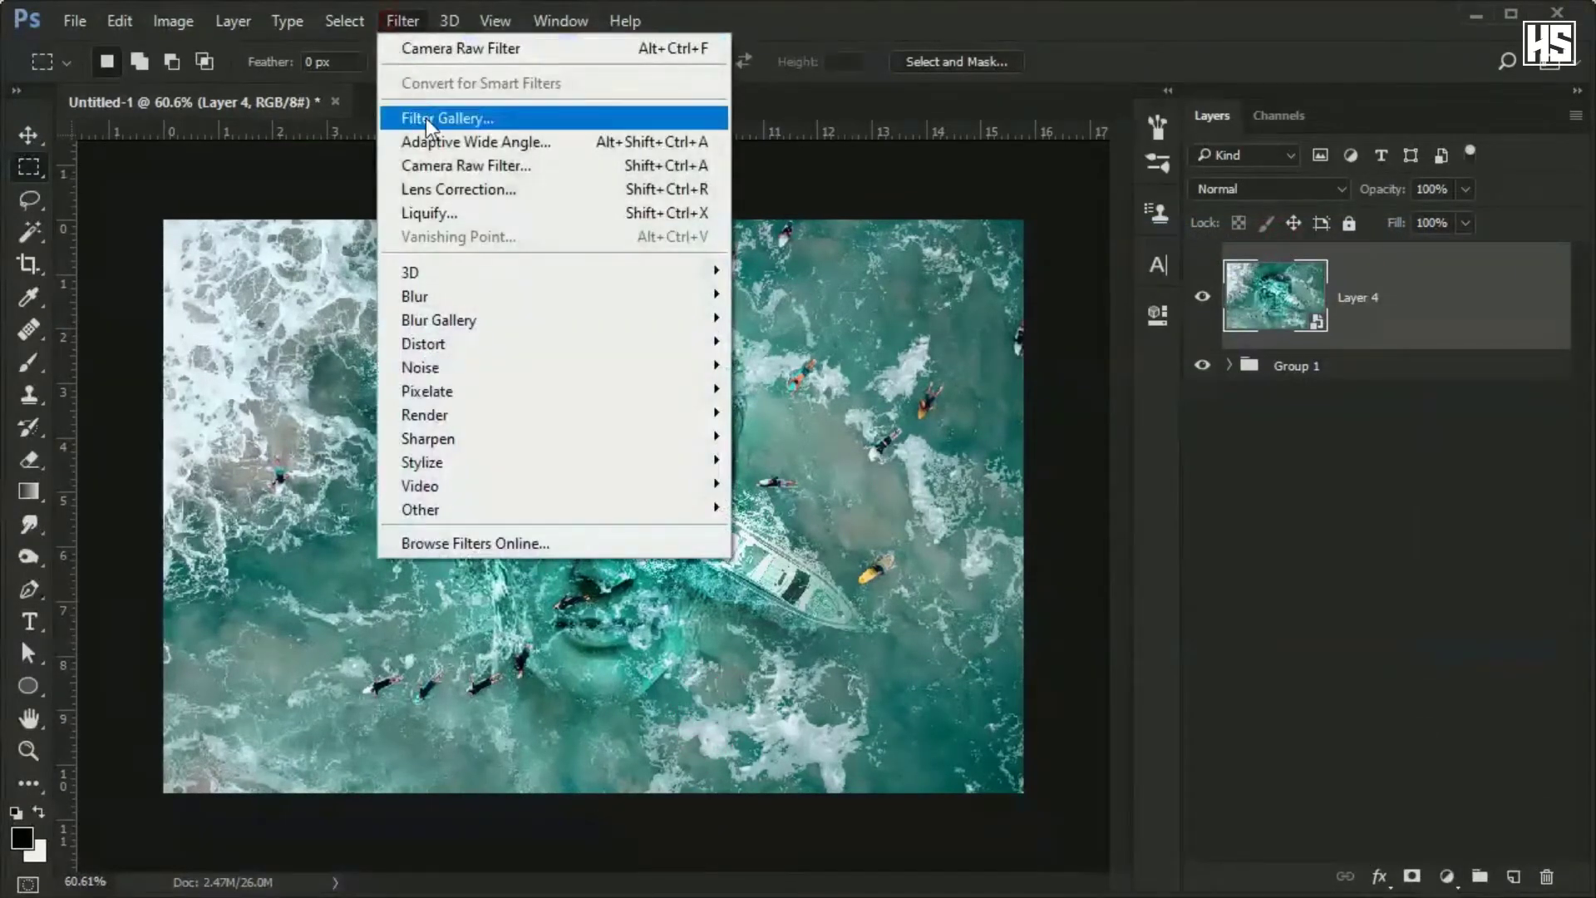
- Apply Camera Raw to Layer 4: Exposure +0.15, Clarity +12, Blacks +19, Shadows -13, Whites -33
{"action": "left_click", "coordinate": [436, 165]}
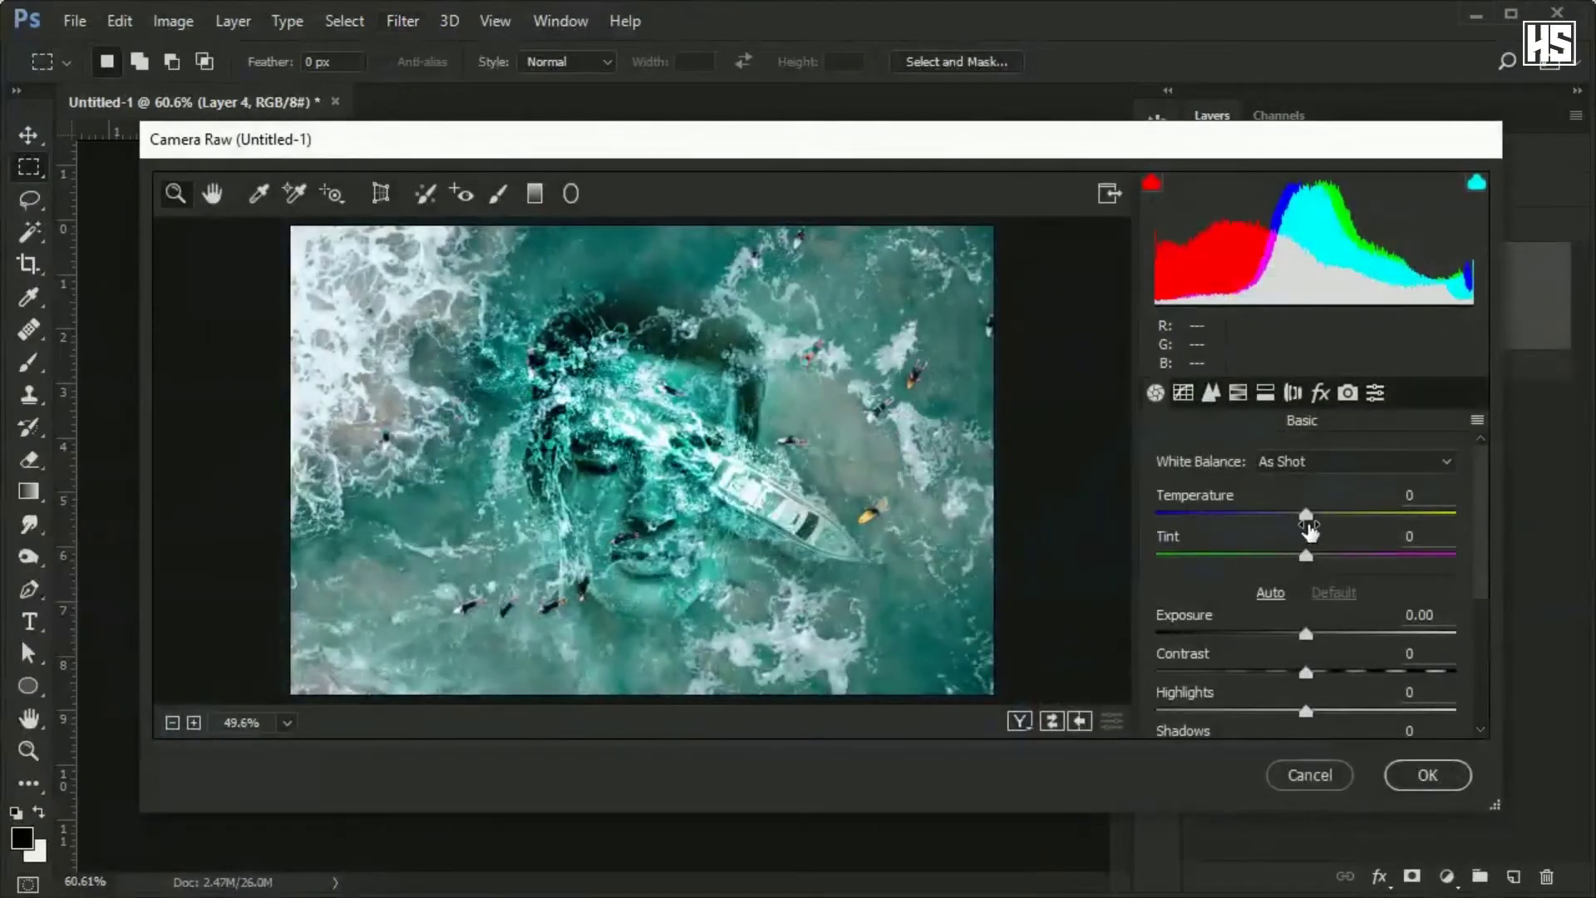
{"action": "left_click_drag", "start_coordinate": [1304, 636], "coordinate": [1323, 672]}
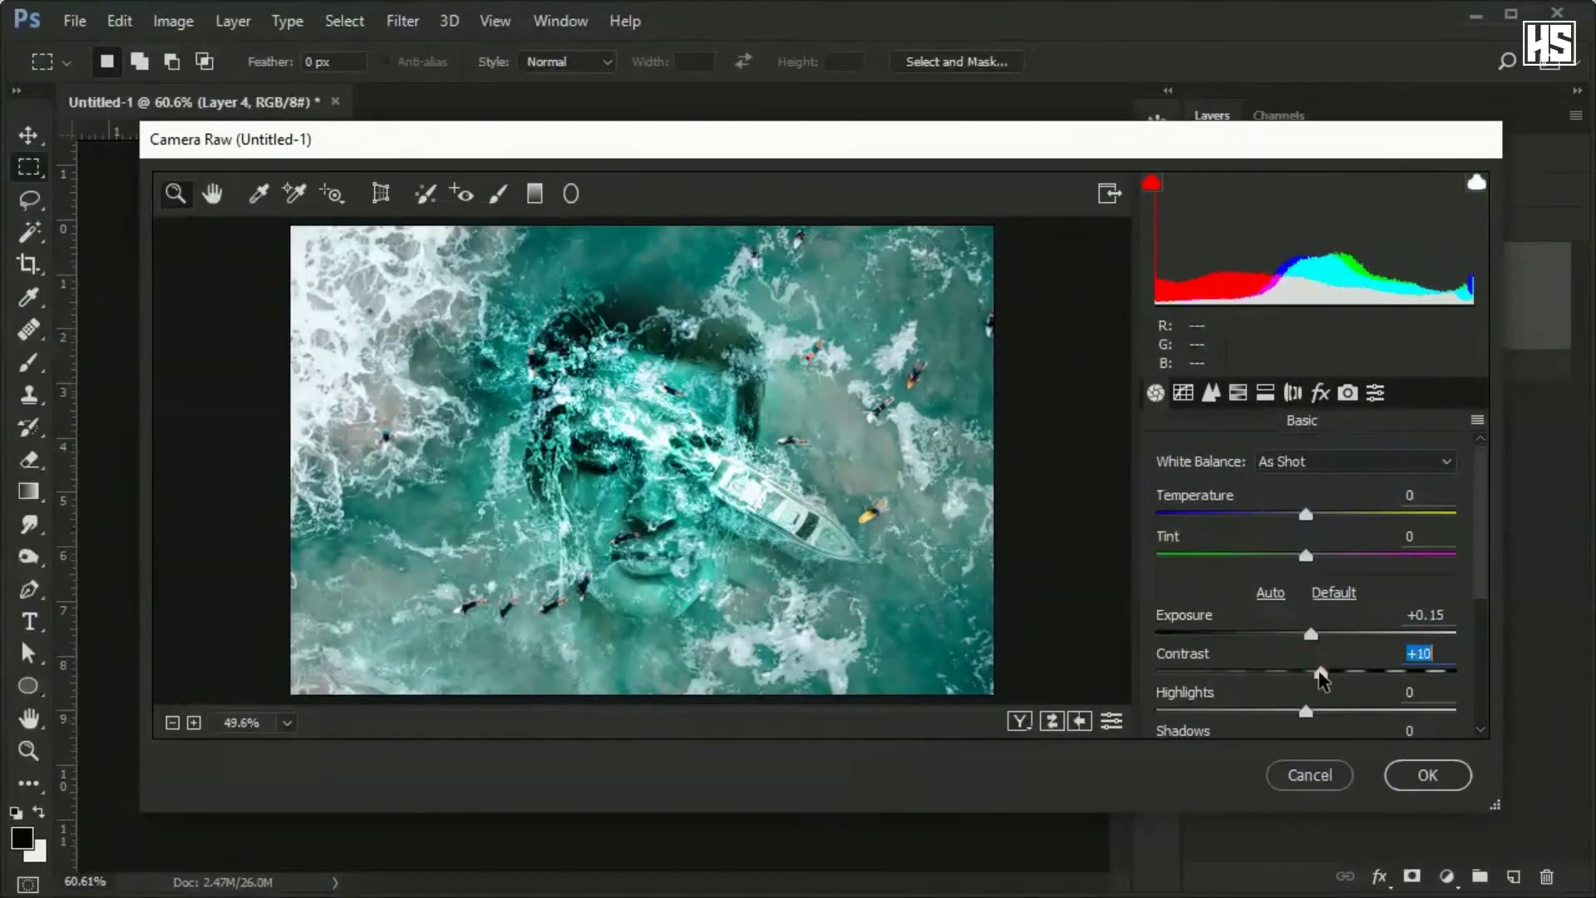
{"action": "scroll", "coordinate": [1272, 673], "scroll_direction": "down", "scroll_amount": 1}
{"action": "scroll", "coordinate": [1289, 632], "scroll_direction": "down", "scroll_amount": 3}
{"action": "scroll", "coordinate": [1281, 666], "scroll_direction": "down", "scroll_amount": 1}
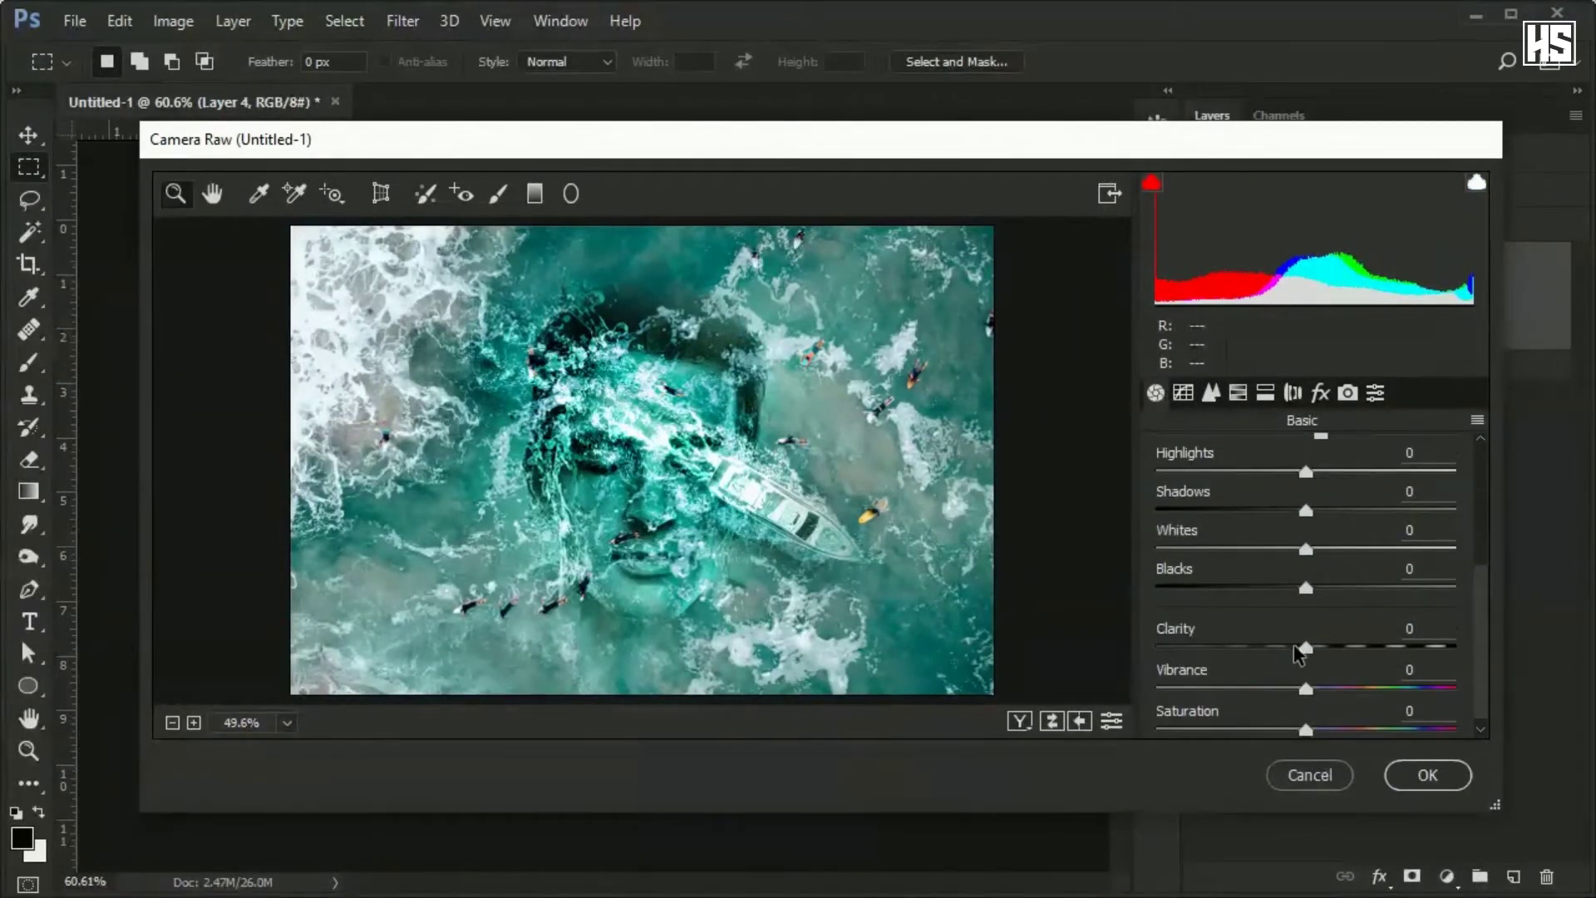
{"action": "left_click_drag", "start_coordinate": [1300, 650], "coordinate": [1317, 650]}
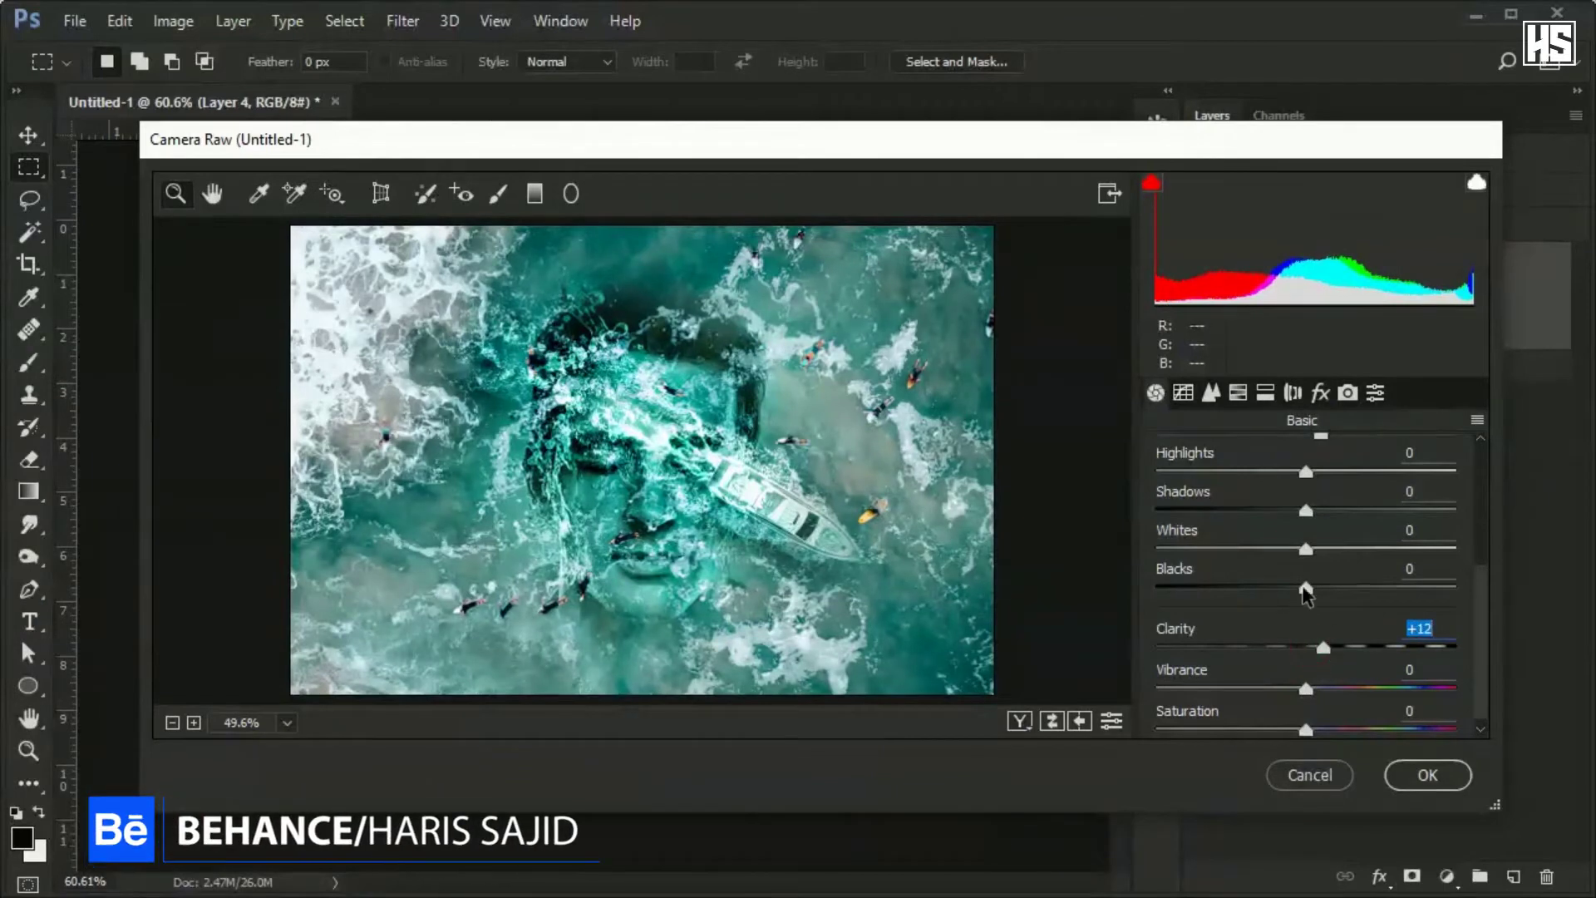
{"action": "left_click_drag", "start_coordinate": [1303, 588], "coordinate": [1326, 589]}
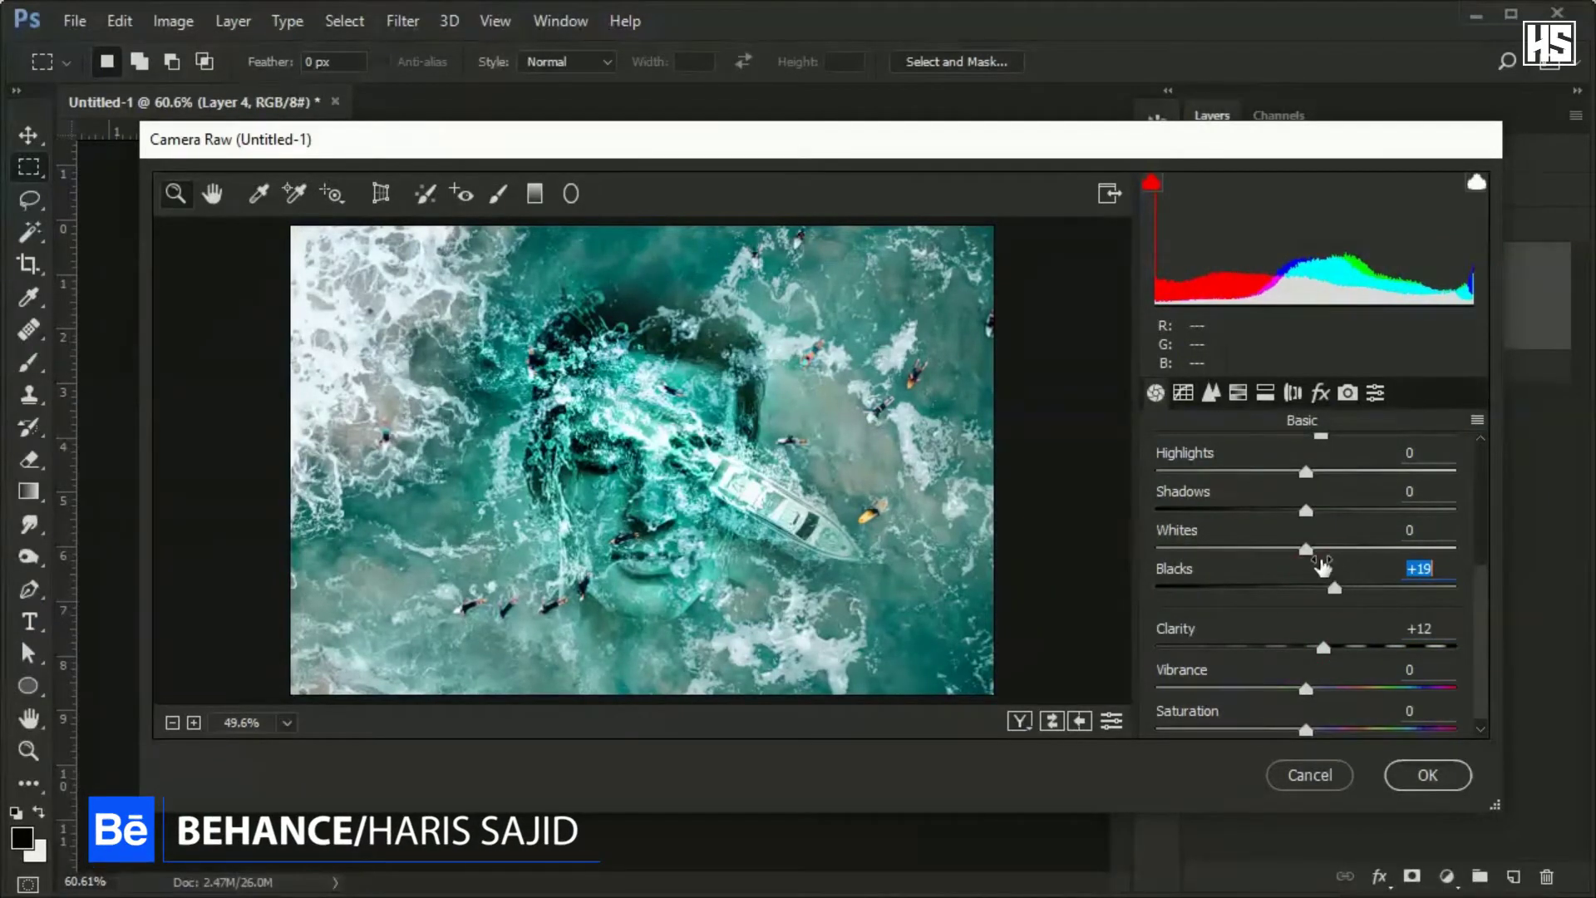
{"action": "mouse_move", "coordinate": [1307, 510]}
{"action": "left_mouse_down"}
{"action": "mouse_move", "coordinate": [1286, 510]}
{"action": "mouse_move", "coordinate": [1312, 471]}
{"action": "left_mouse_up"}
{"action": "left_click_drag", "start_coordinate": [1306, 549], "coordinate": [1259, 549]}
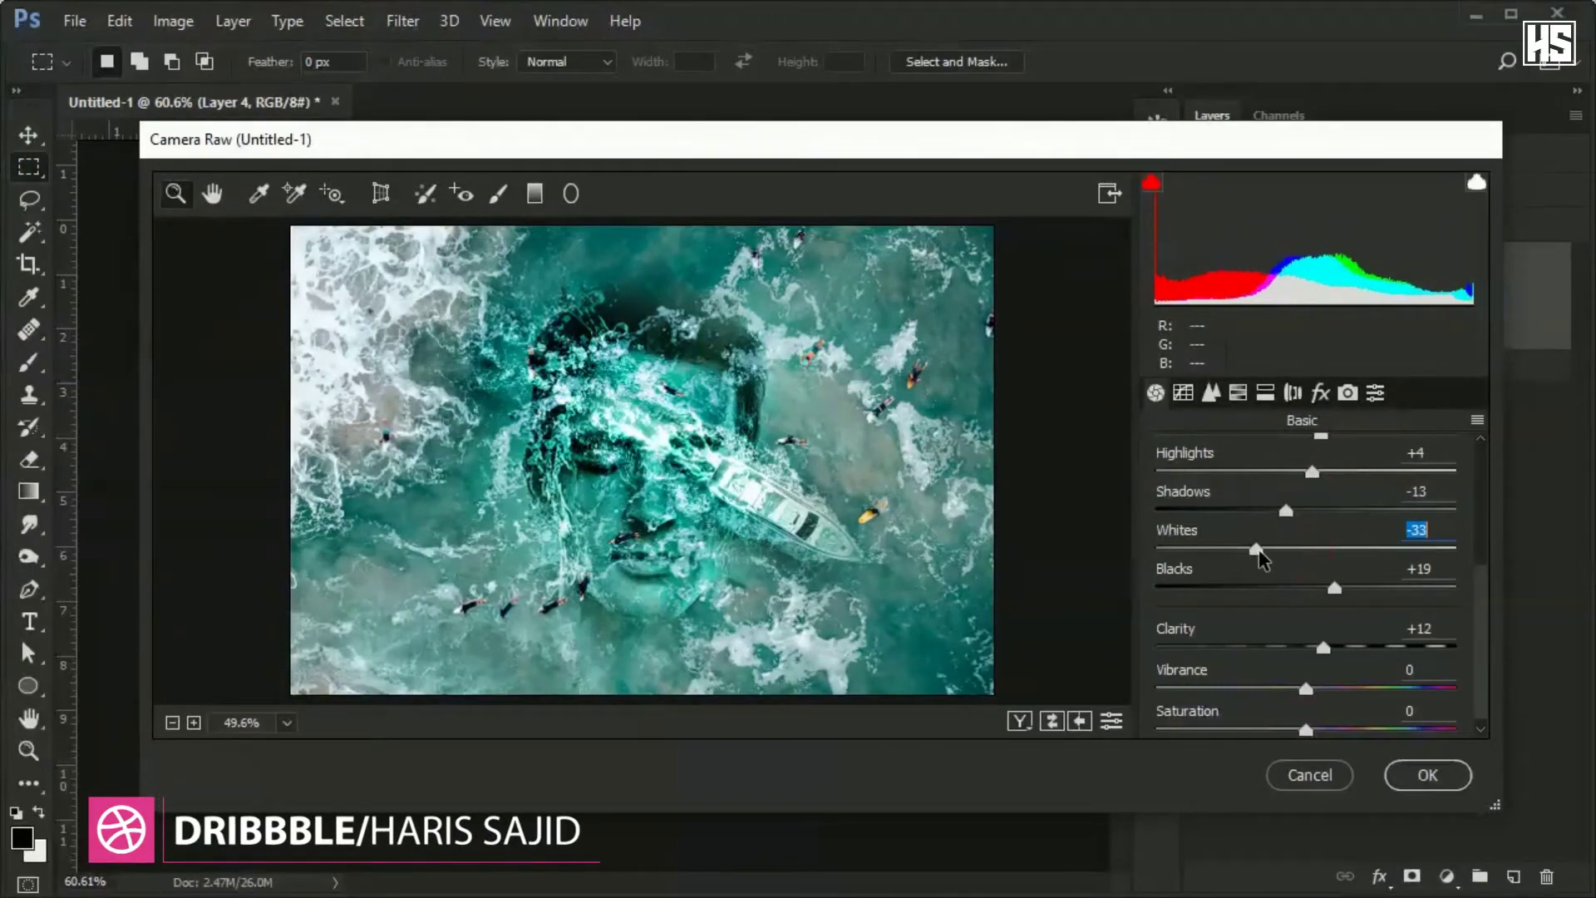
{"action": "left_click", "coordinate": [1426, 777]}
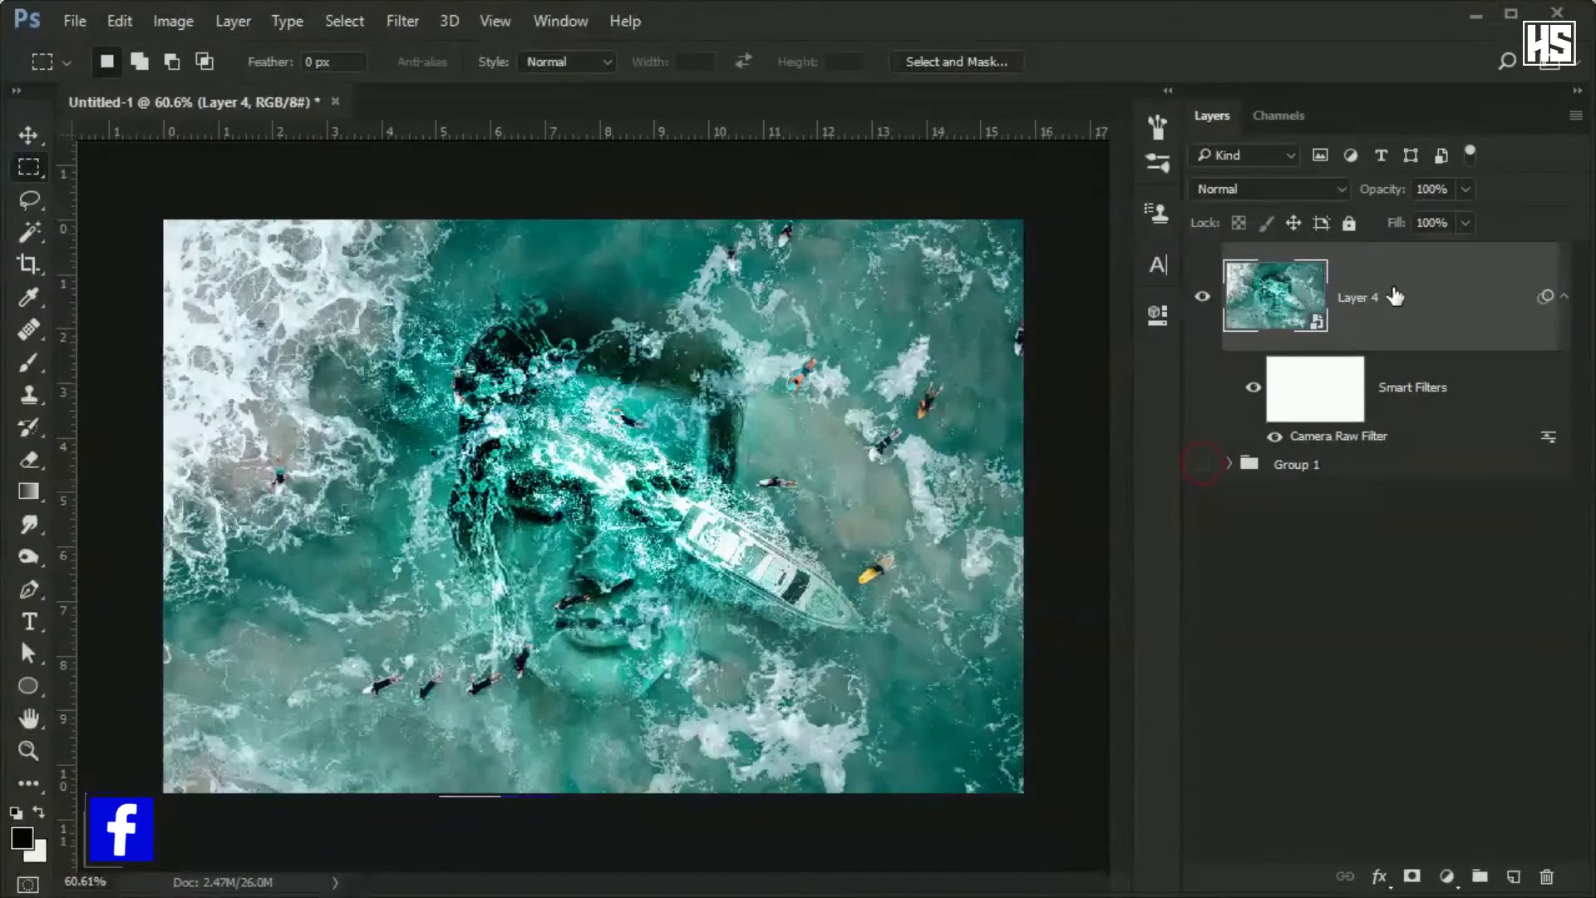
- Duplicate Layer 4 with its filter and set the copy to Multiply blending
{"action": "key", "text": "ctrl+j"}
{"action": "left_click", "coordinate": [1280, 189]}
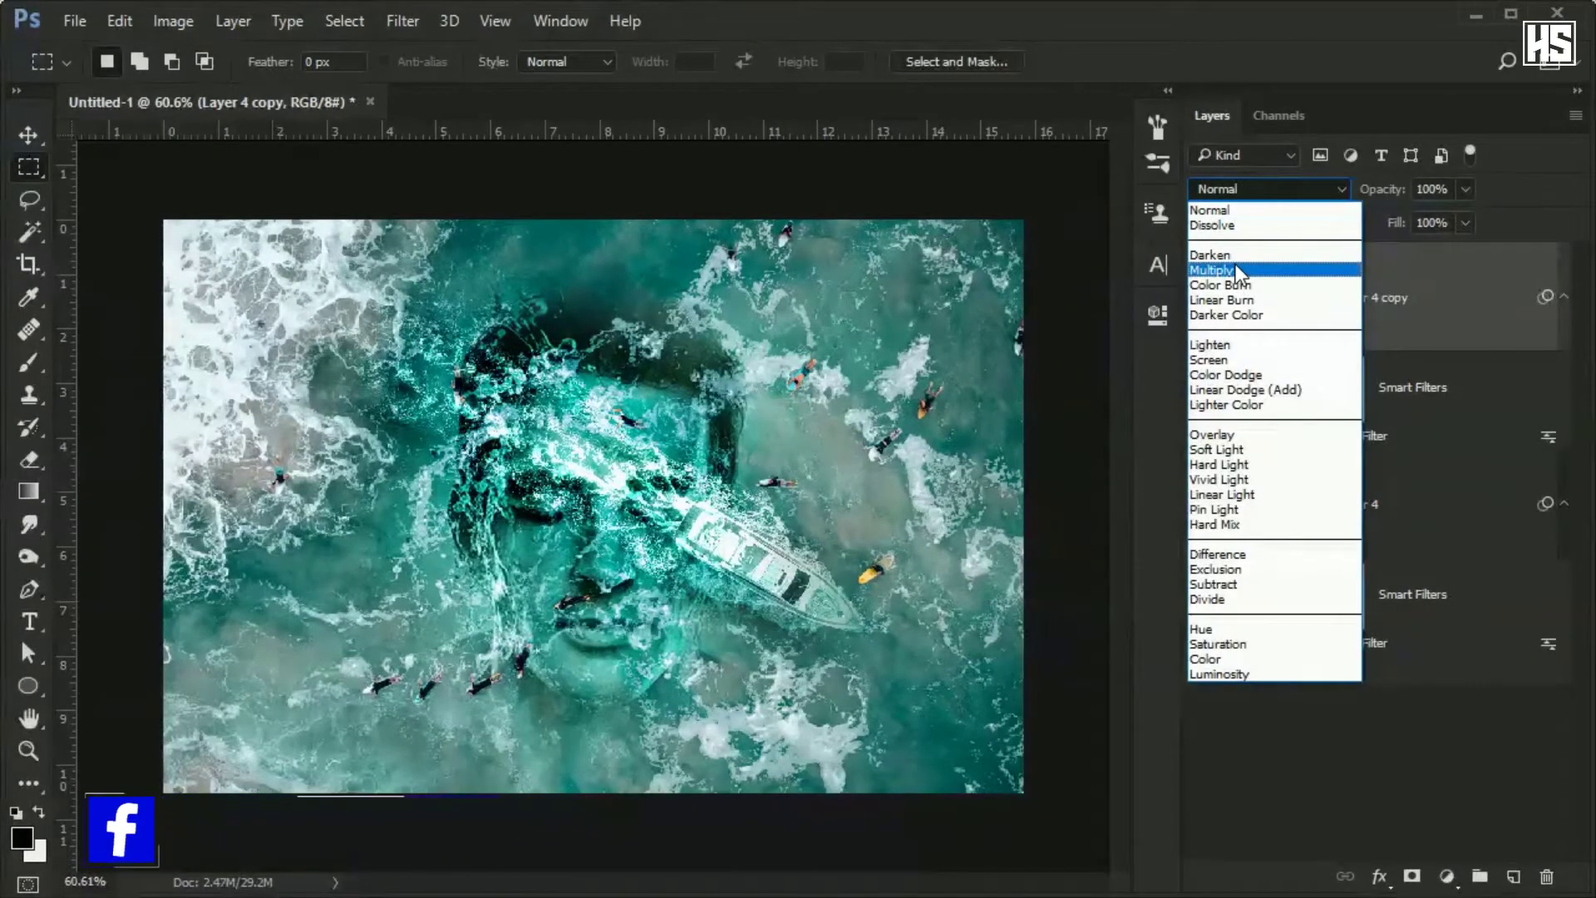
{"action": "left_click", "coordinate": [1239, 270]}
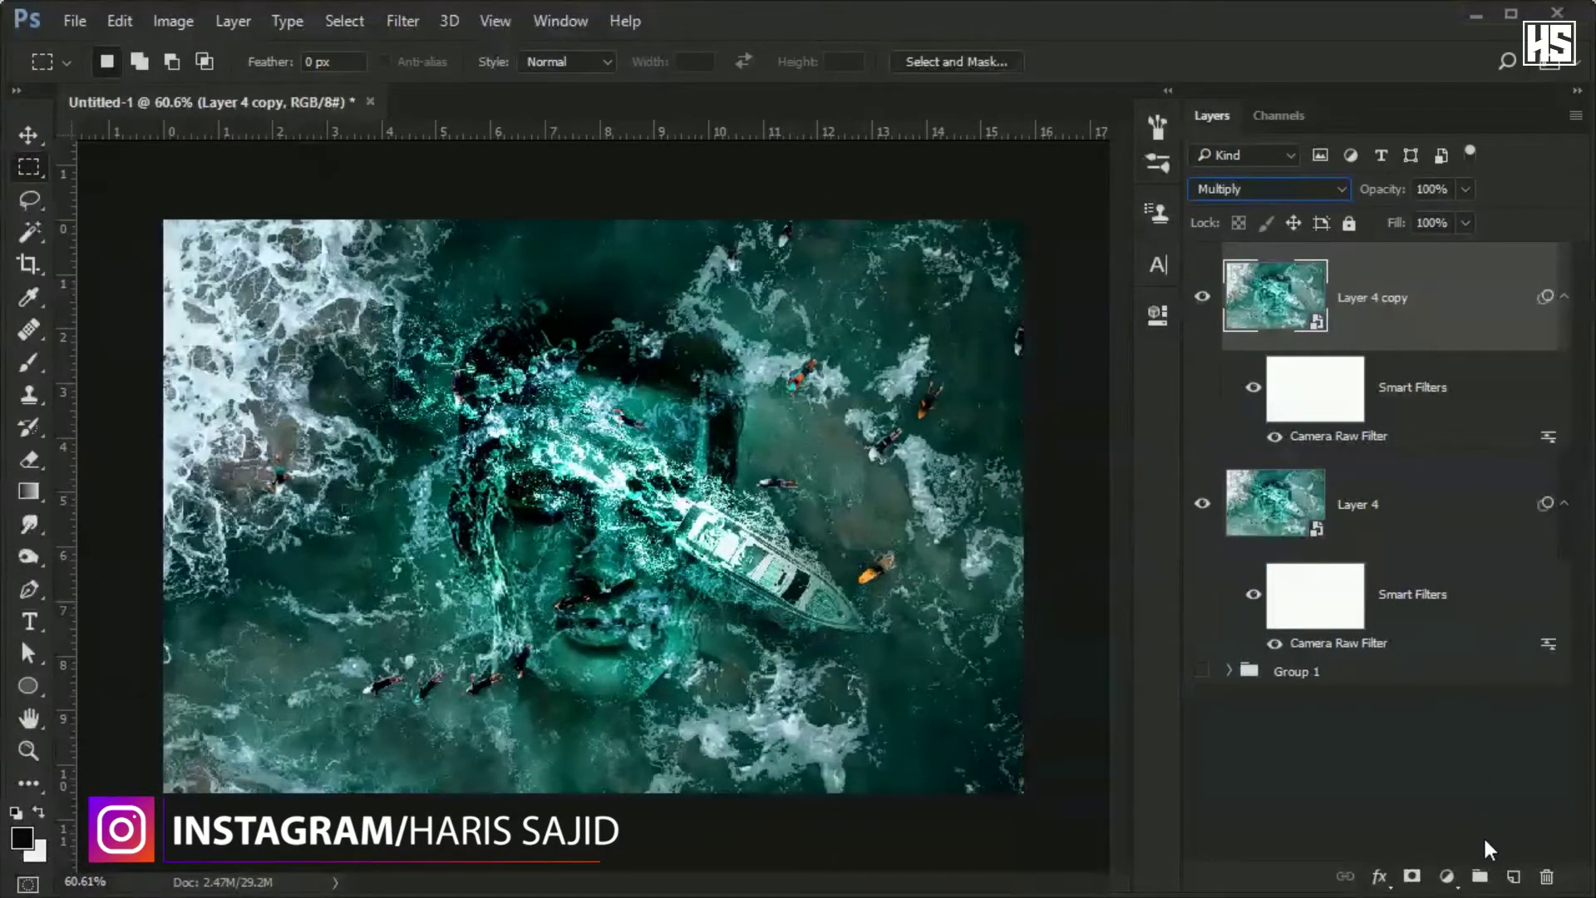
- Add an Exposure adjustment (Offset -0.1477, Gamma 0.60) in Linear Burn at 16% fill
{"action": "left_click", "coordinate": [1451, 875]}
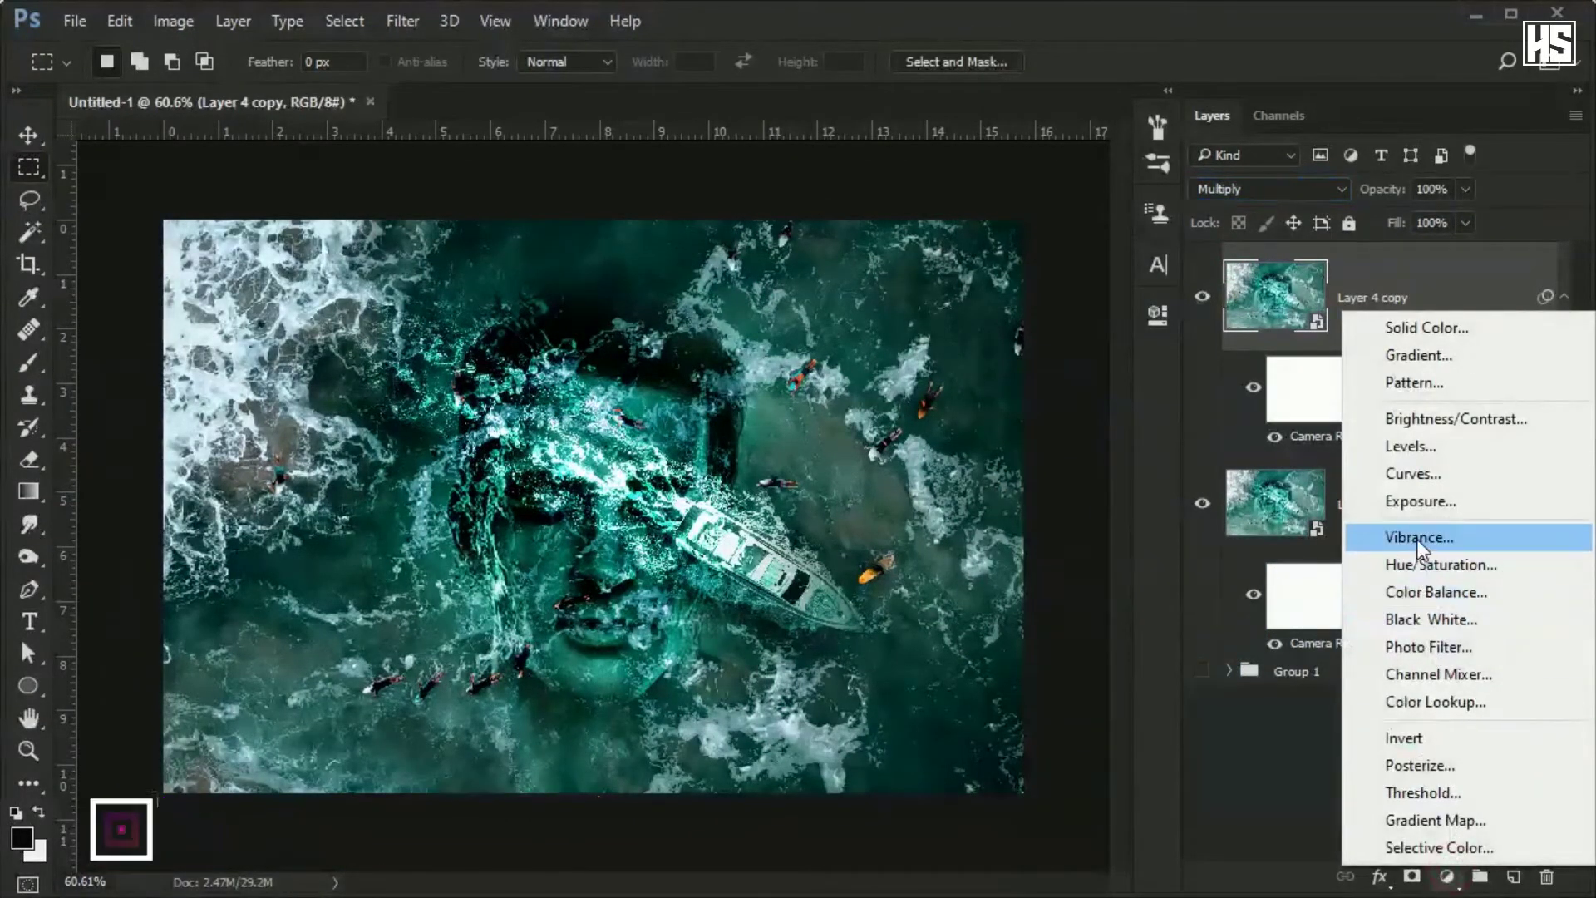
{"action": "left_click", "coordinate": [1420, 501]}
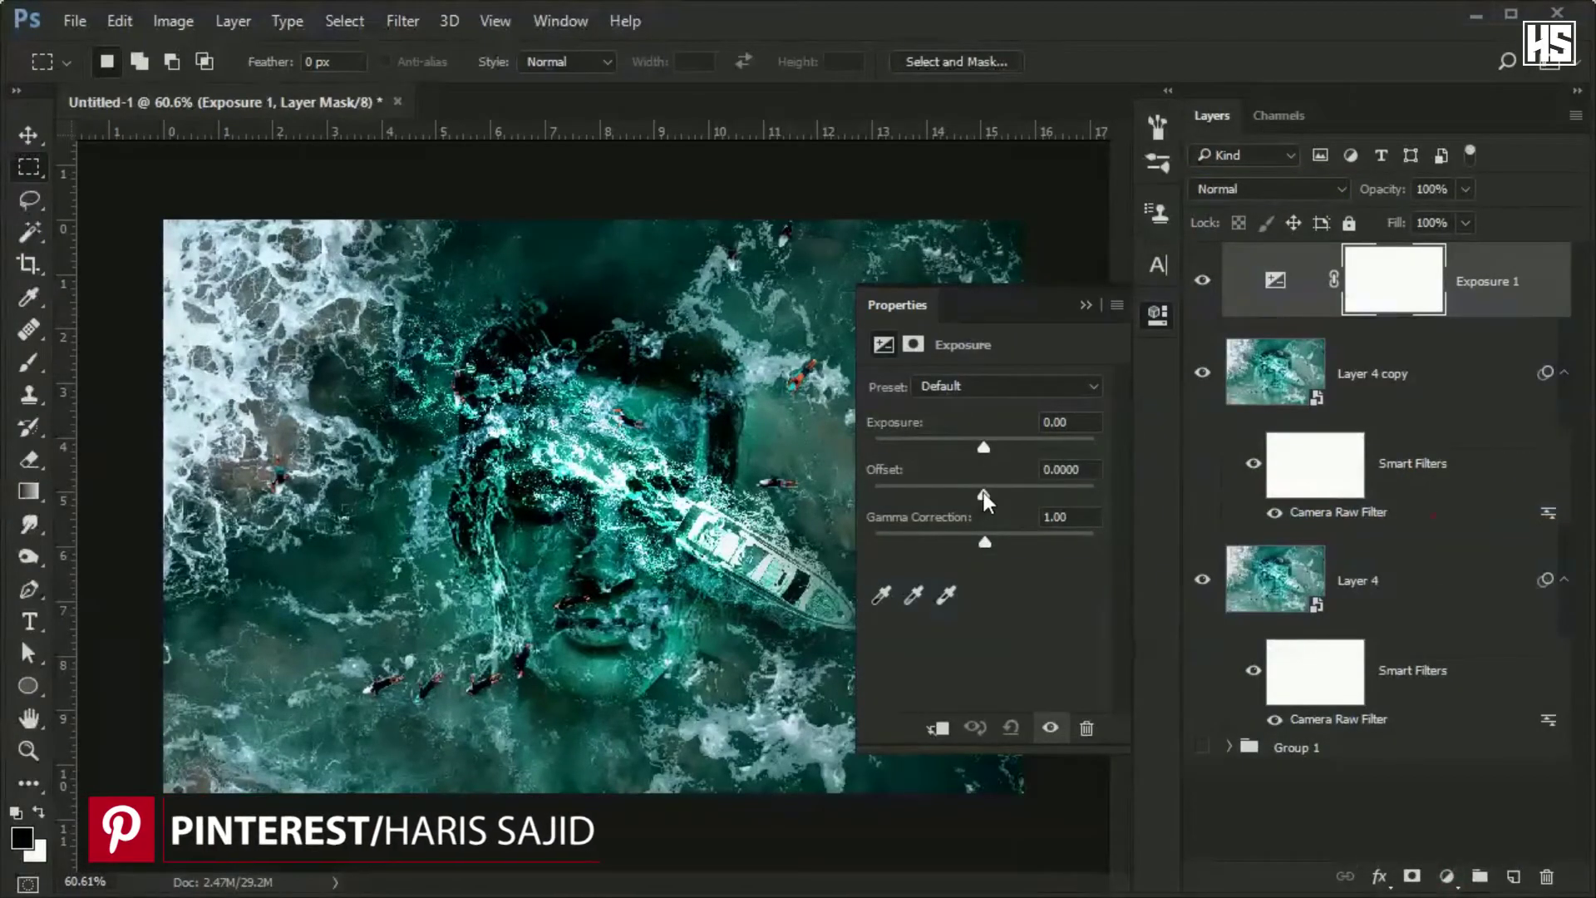
{"action": "mouse_move", "coordinate": [985, 492]}
{"action": "left_mouse_down"}
{"action": "mouse_move", "coordinate": [965, 491]}
{"action": "mouse_move", "coordinate": [1019, 536]}
{"action": "left_mouse_up"}
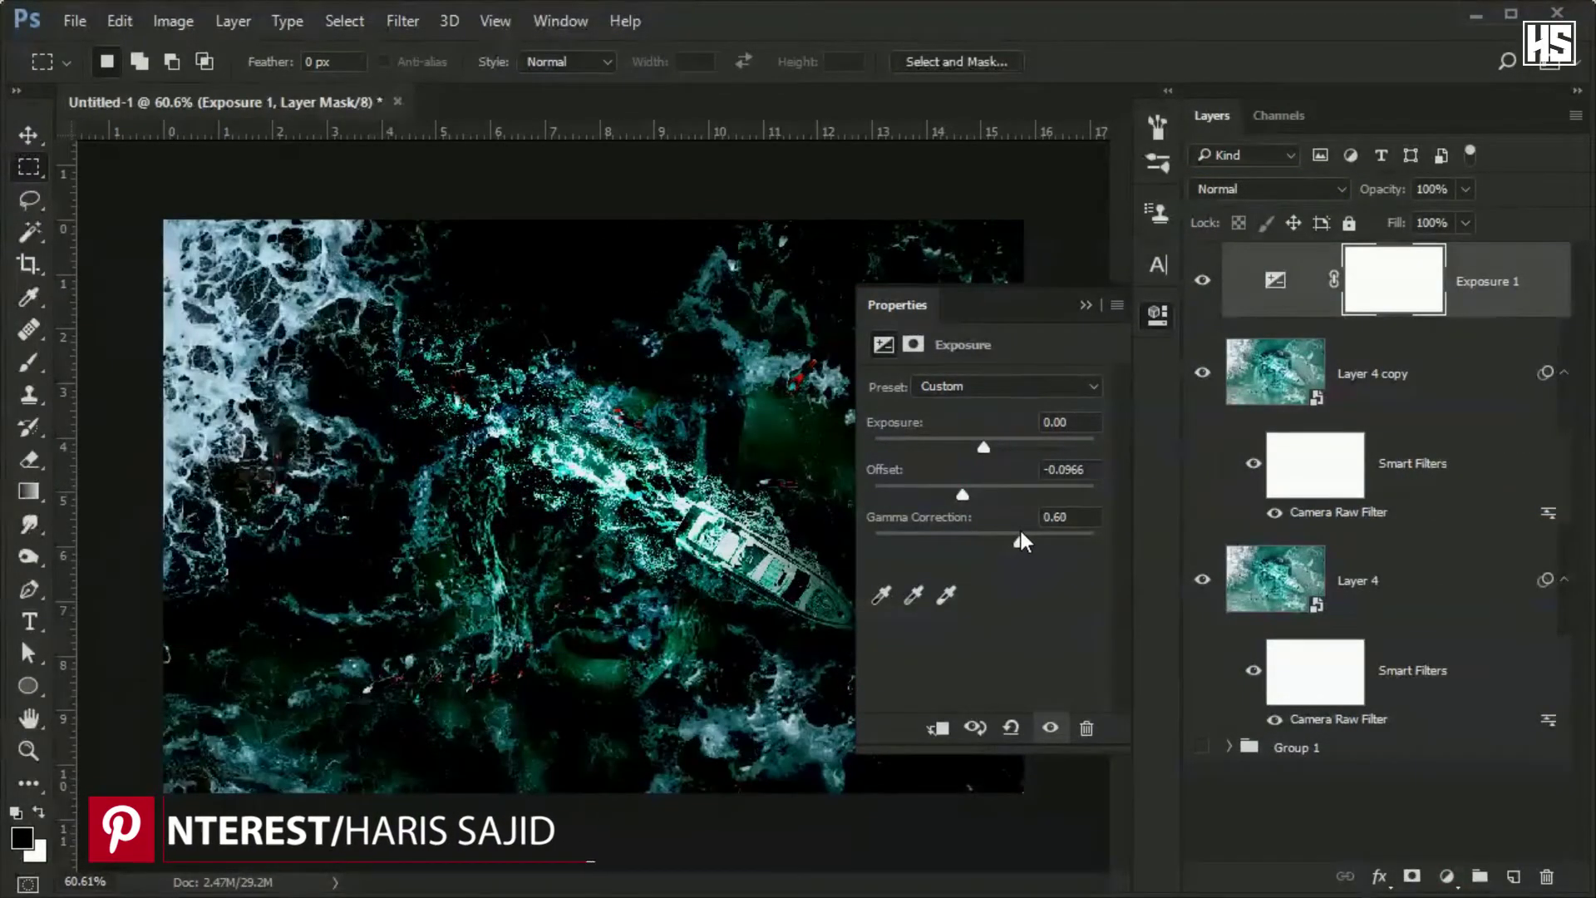
{"action": "left_click", "coordinate": [1260, 191]}
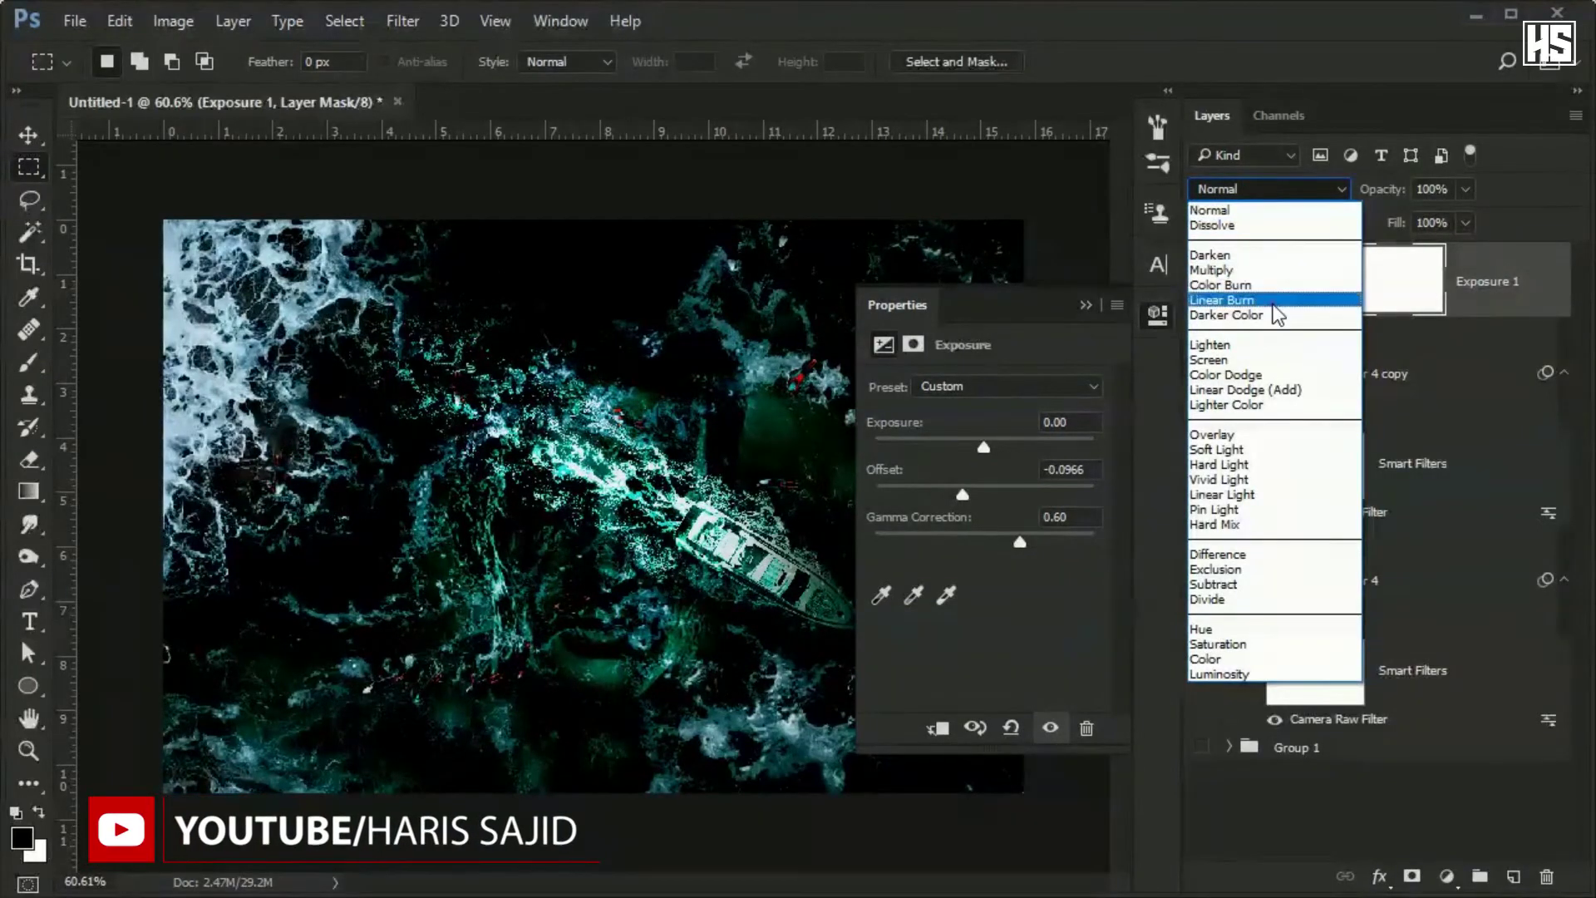
{"action": "left_click", "coordinate": [1239, 300]}
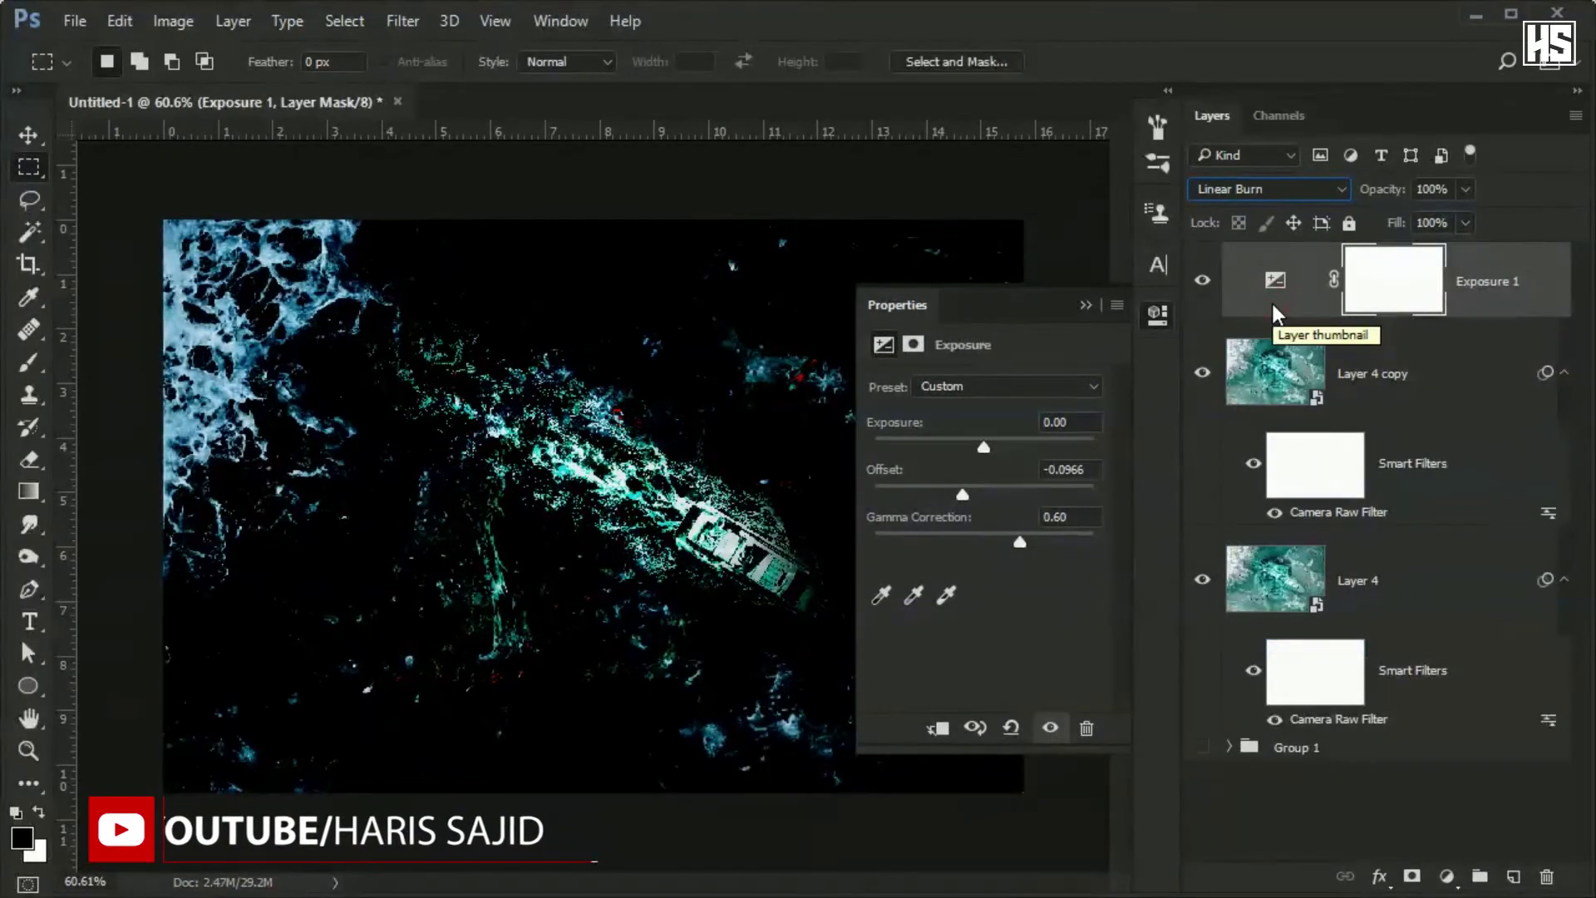
{"action": "left_click_drag", "start_coordinate": [959, 493], "coordinate": [952, 493]}
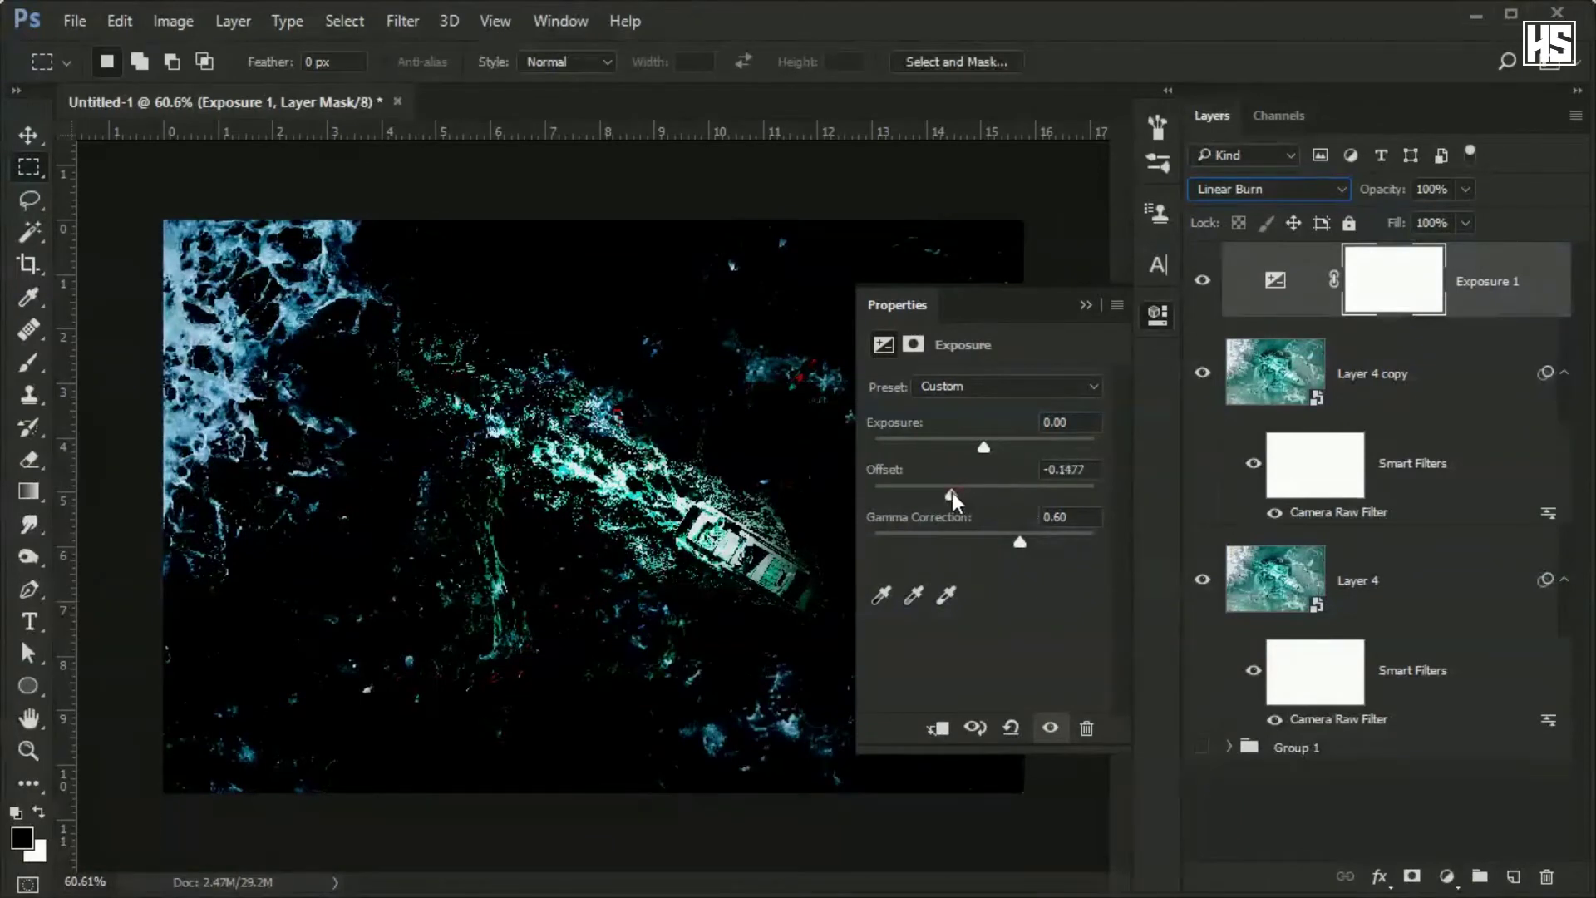
{"action": "left_click", "coordinate": [1465, 223]}
{"action": "left_click_drag", "start_coordinate": [1470, 251], "coordinate": [1376, 262]}
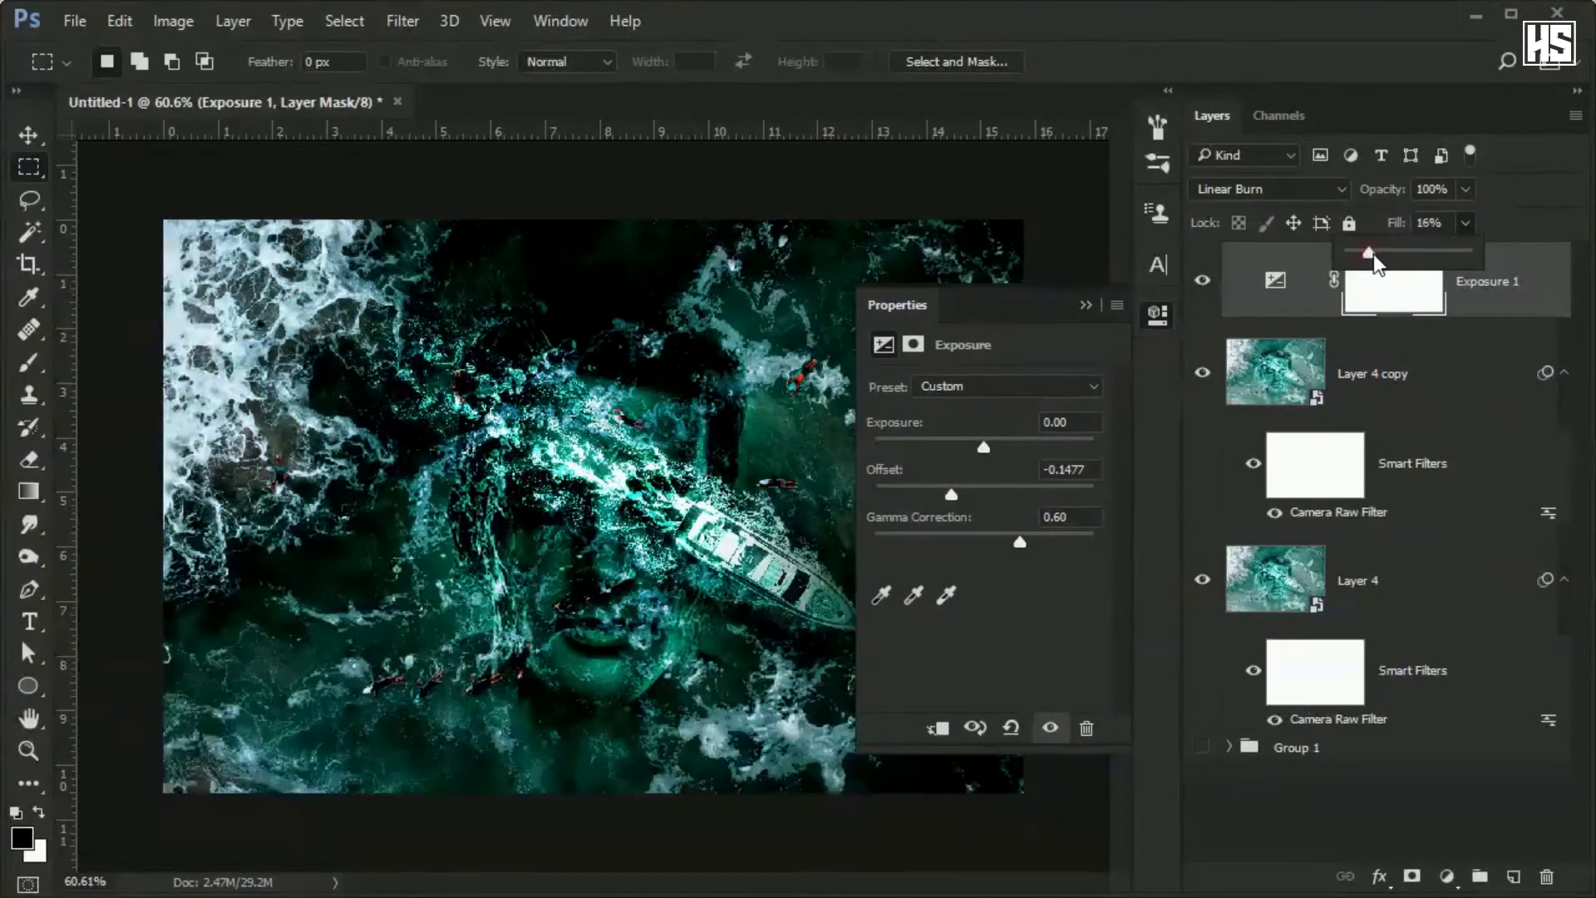
{"action": "left_click", "coordinate": [1086, 304]}
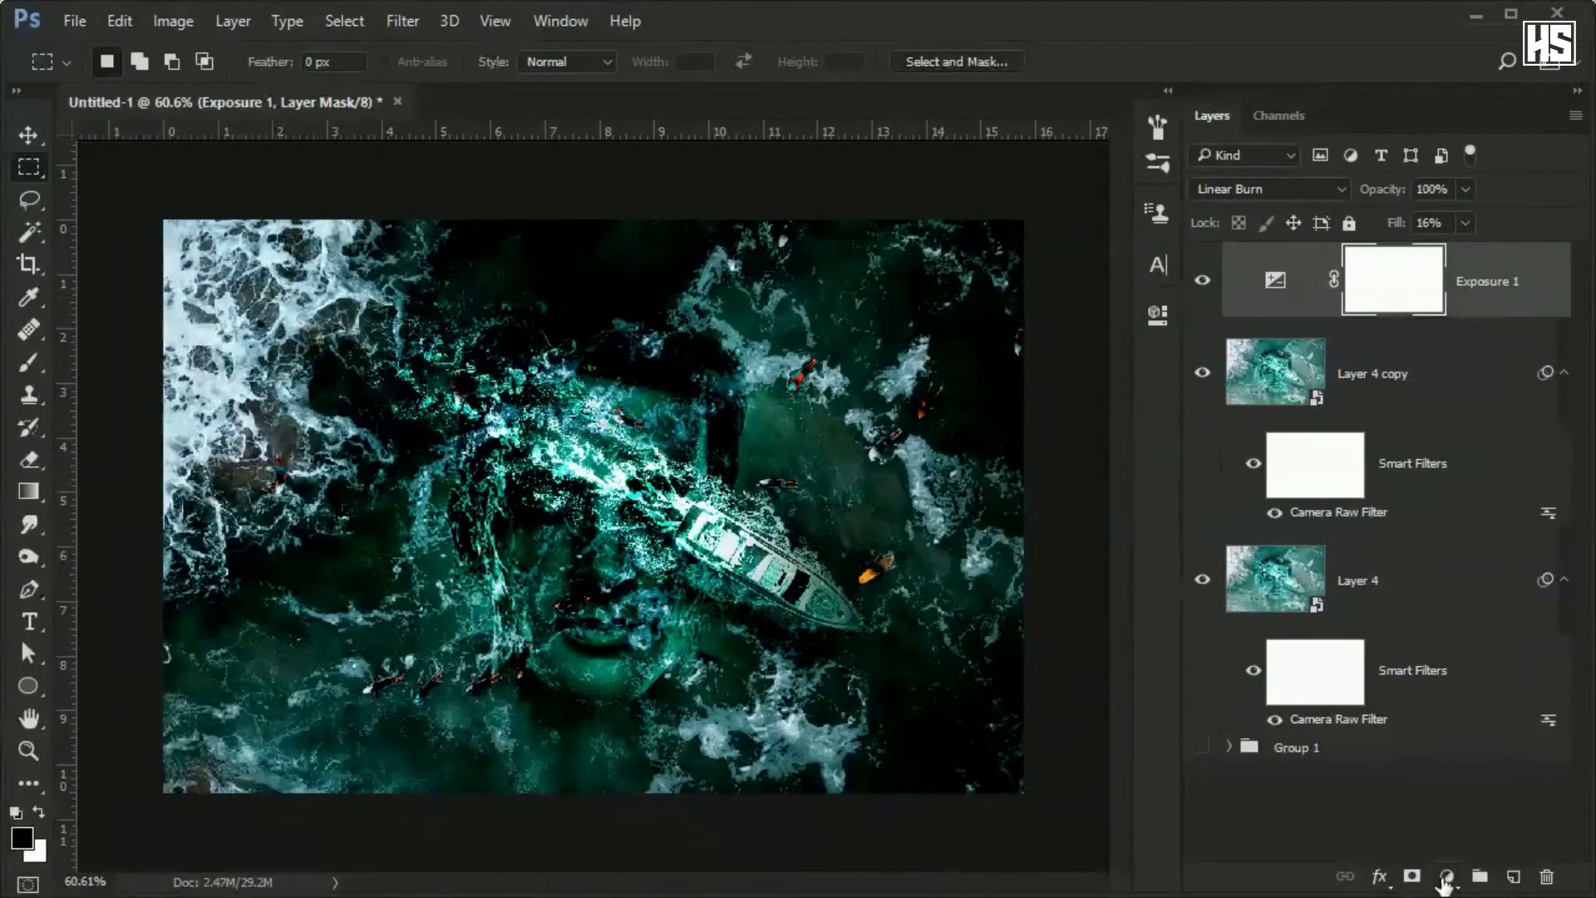
{"action": "left_click", "coordinate": [1447, 878]}
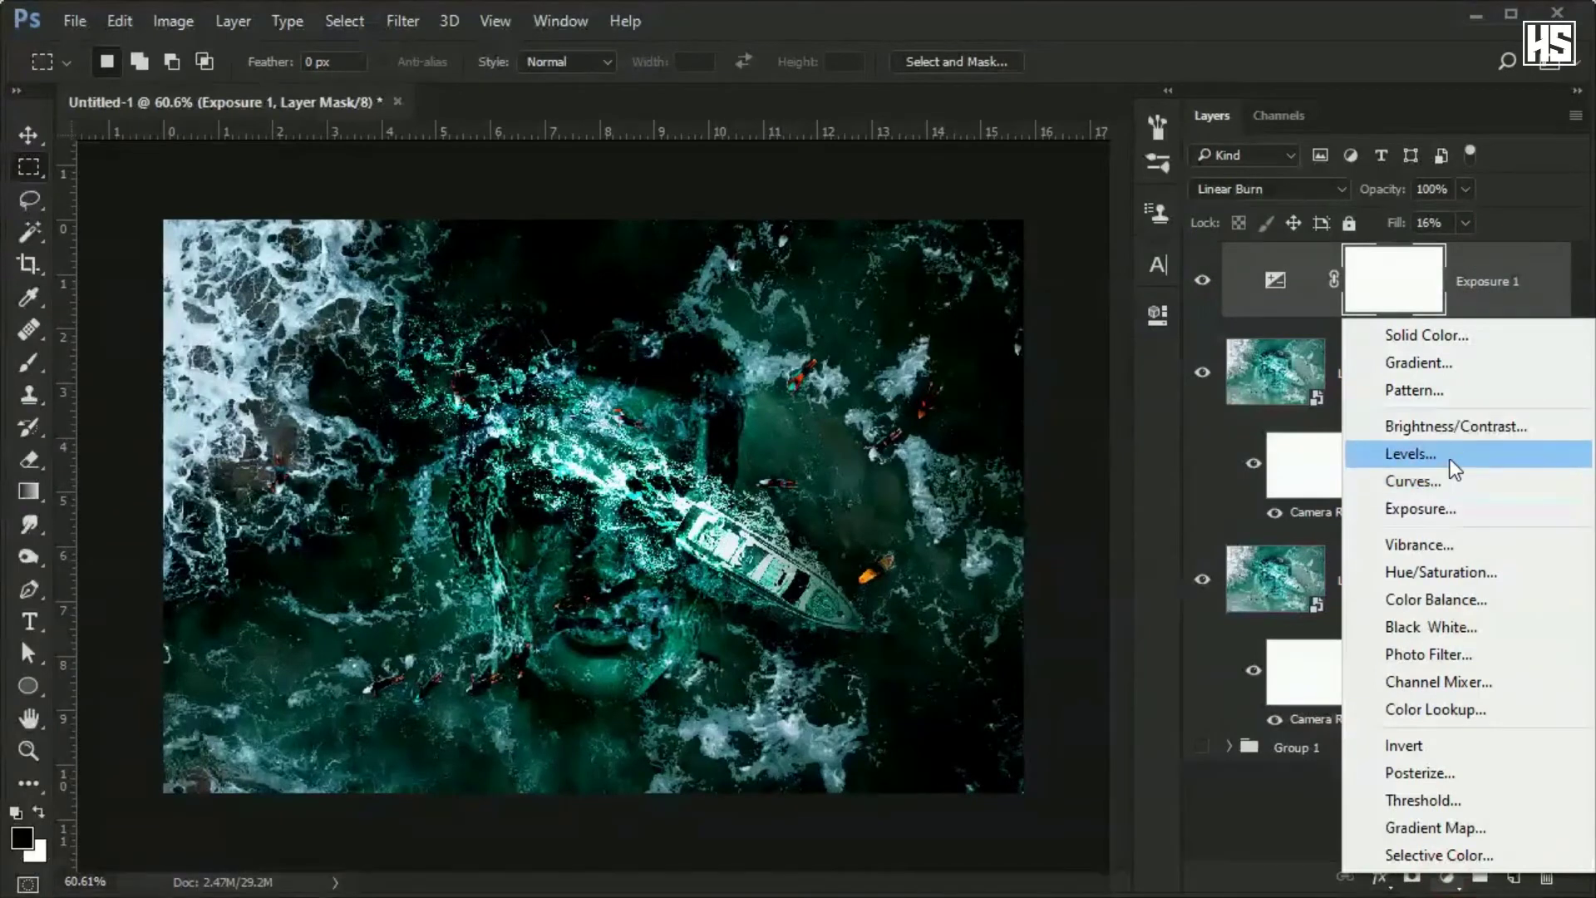
- Add a Levels adjustment with output levels compressed to 3–217
{"action": "left_click", "coordinate": [1411, 454]}
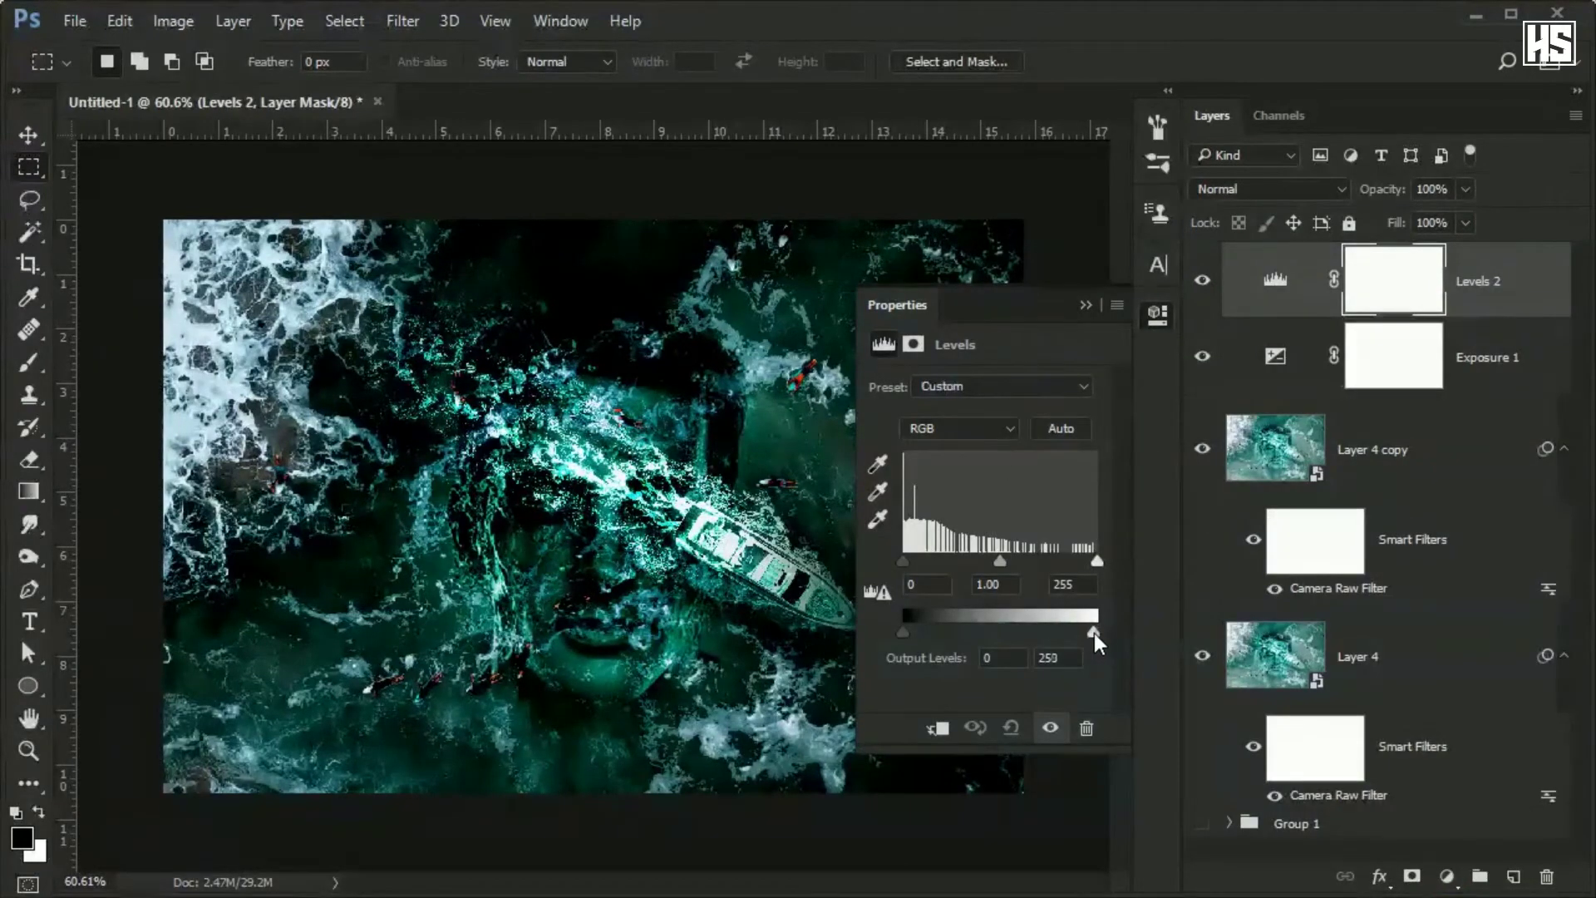
{"action": "left_click_drag", "start_coordinate": [1095, 632], "coordinate": [1069, 632]}
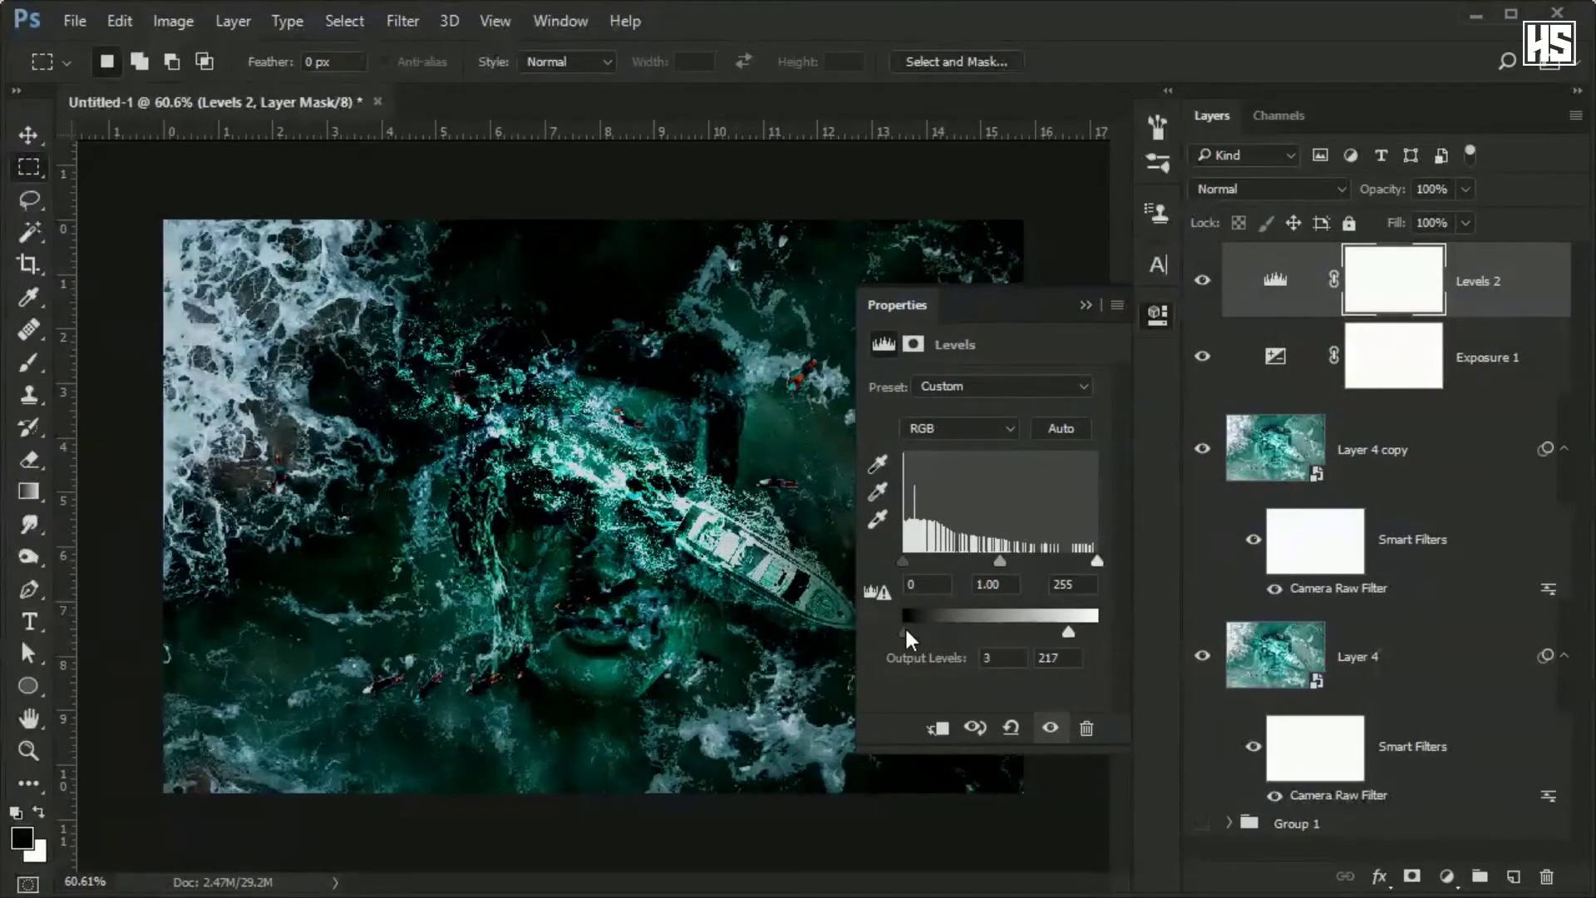
{"action": "left_click_drag", "start_coordinate": [903, 632], "coordinate": [918, 632]}
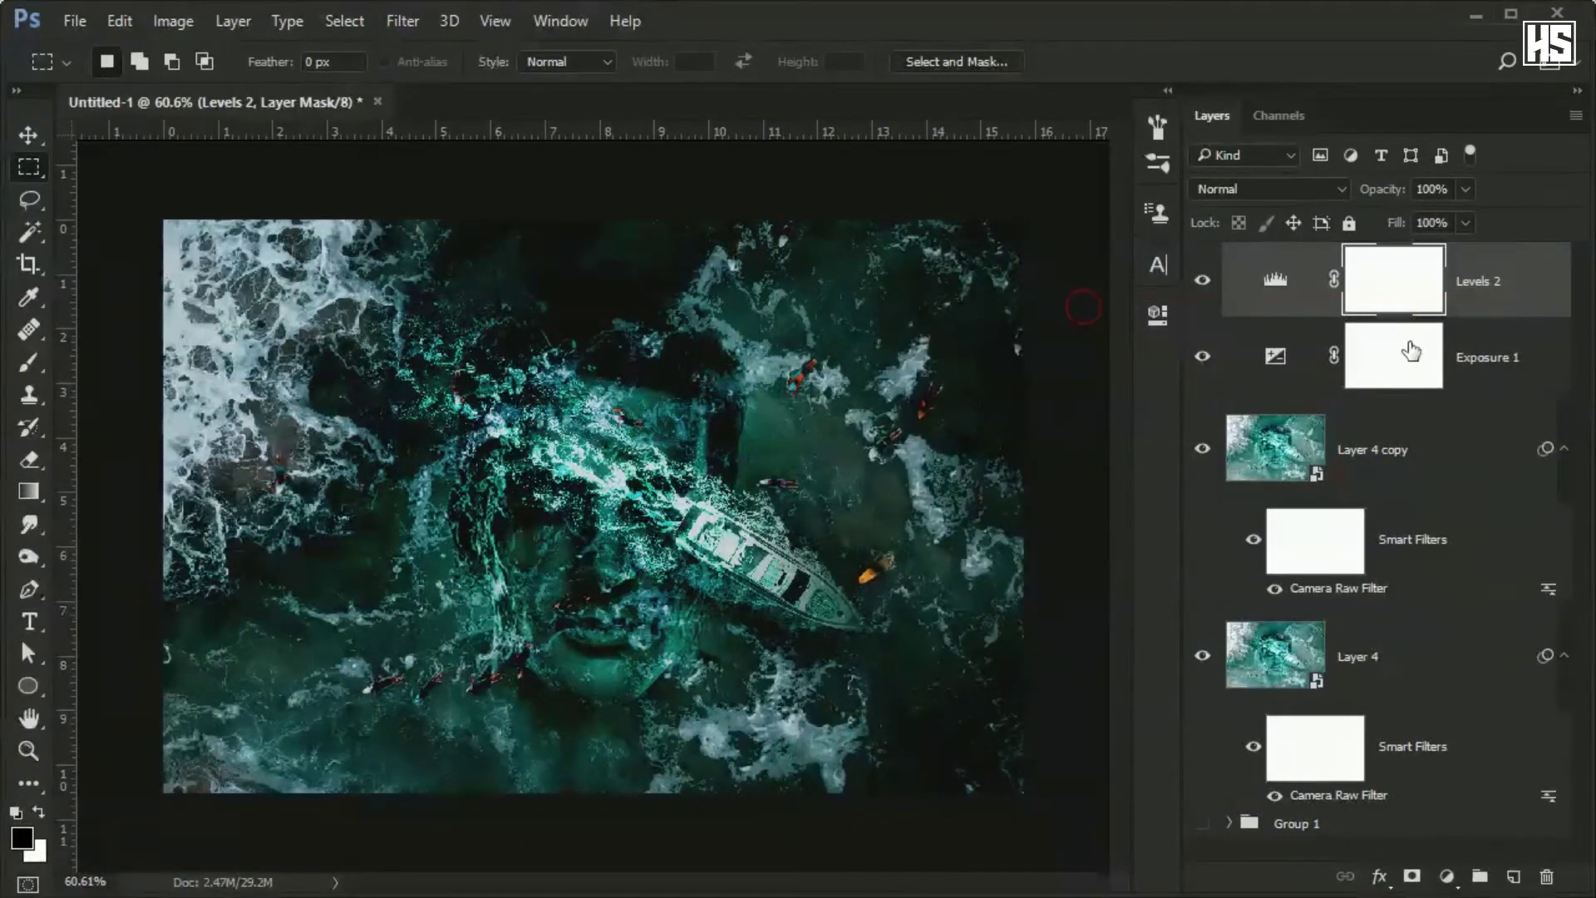
- Add an Underwater Photo Filter adjustment blended in Color Dodge
{"action": "left_click", "coordinate": [1448, 876]}
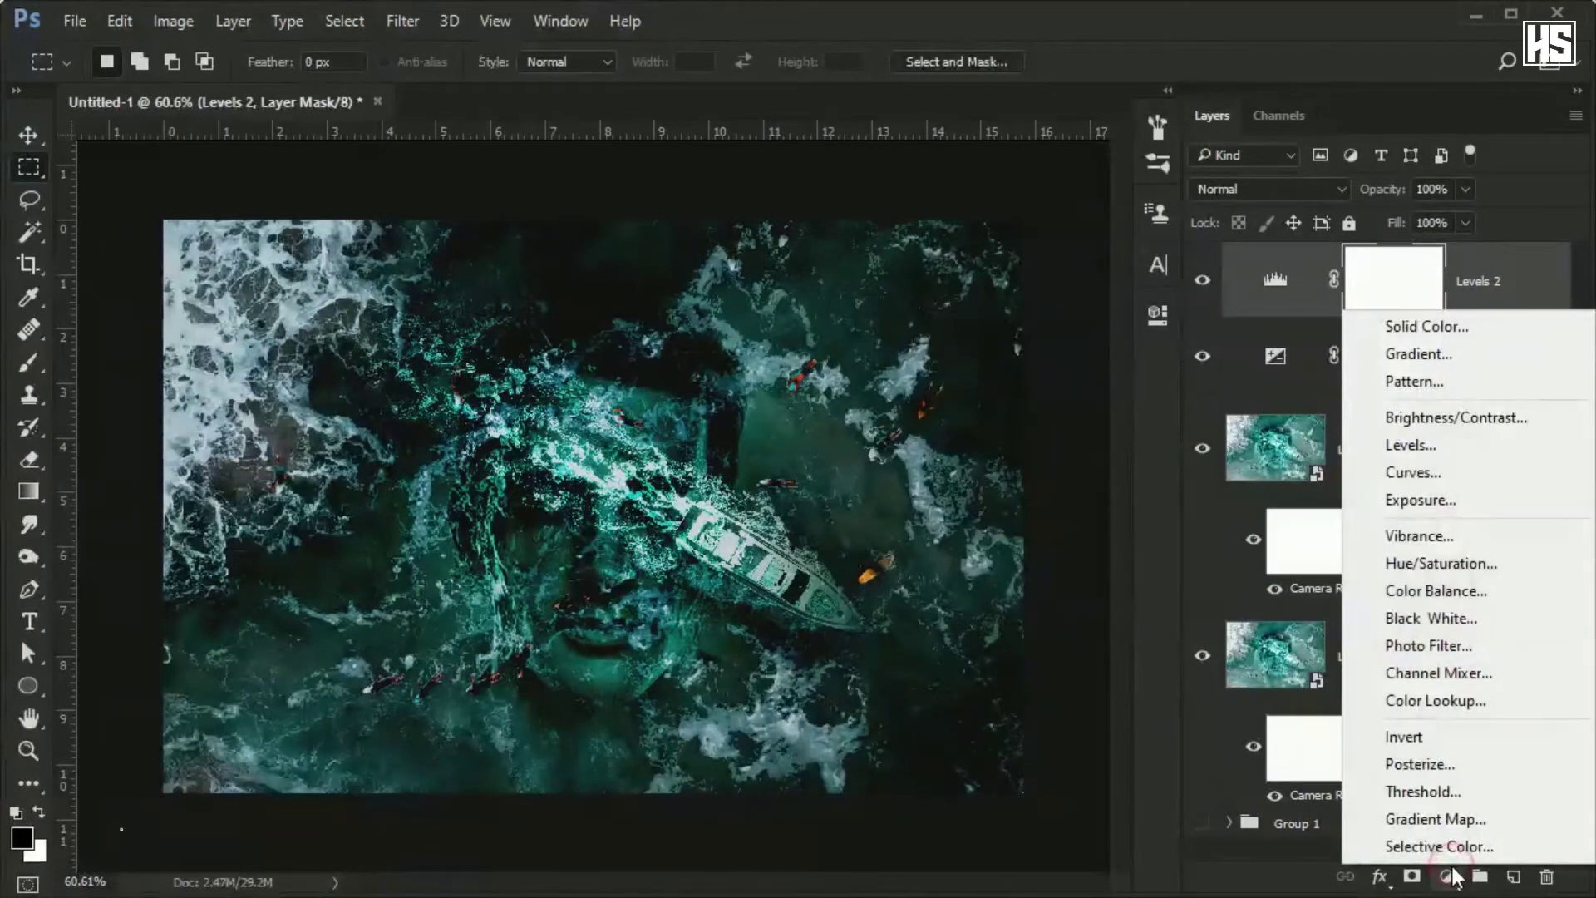
{"action": "left_click", "coordinate": [1429, 646]}
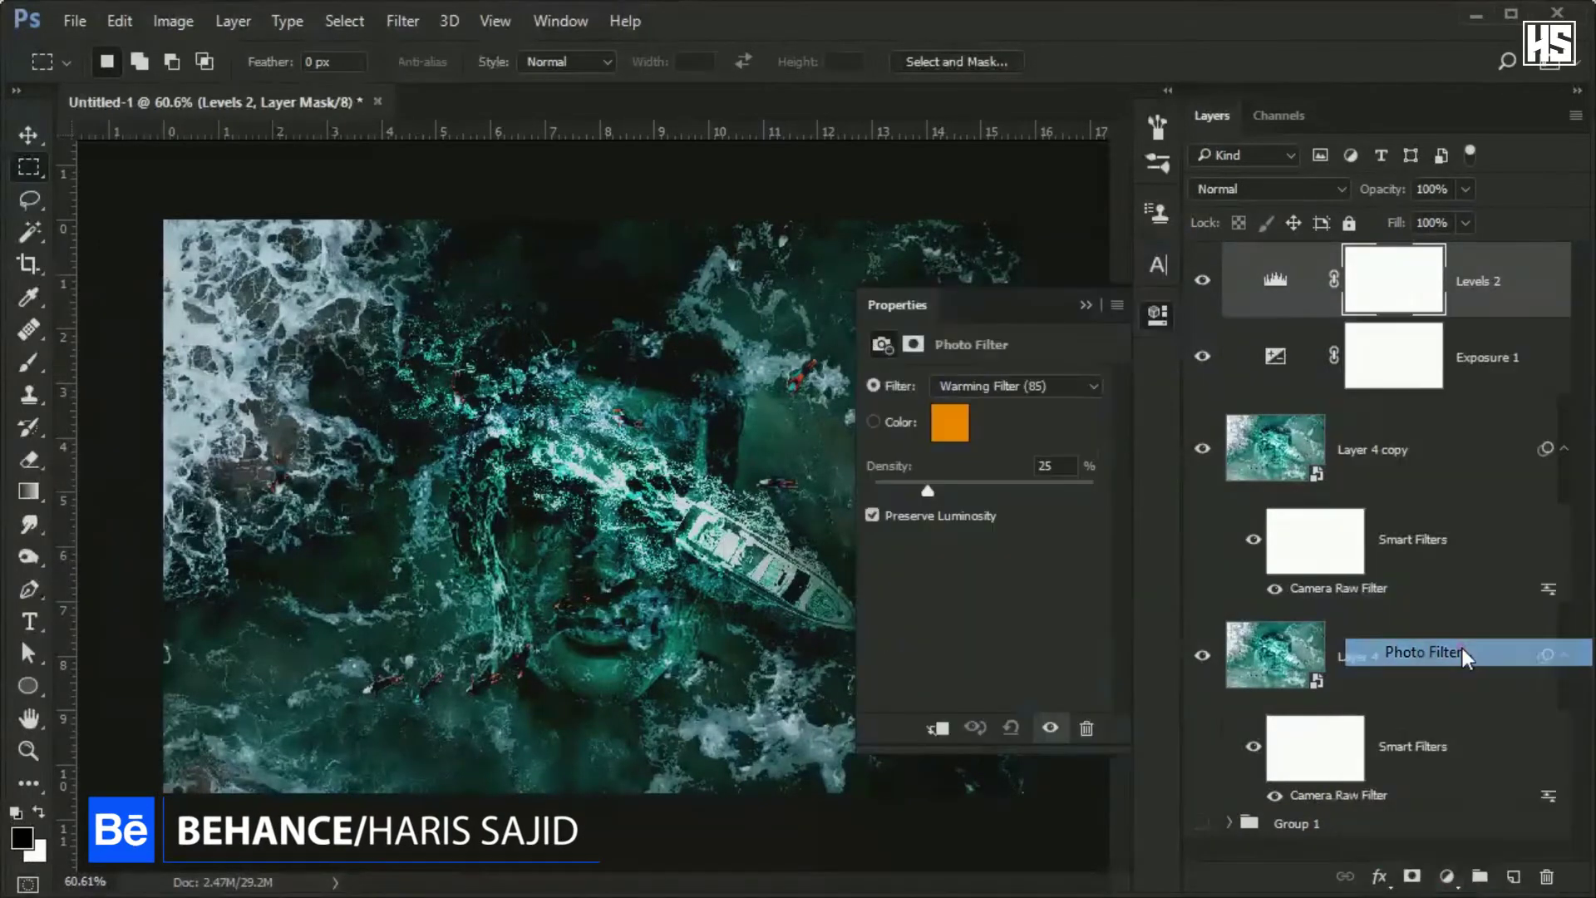
{"action": "left_click", "coordinate": [981, 386]}
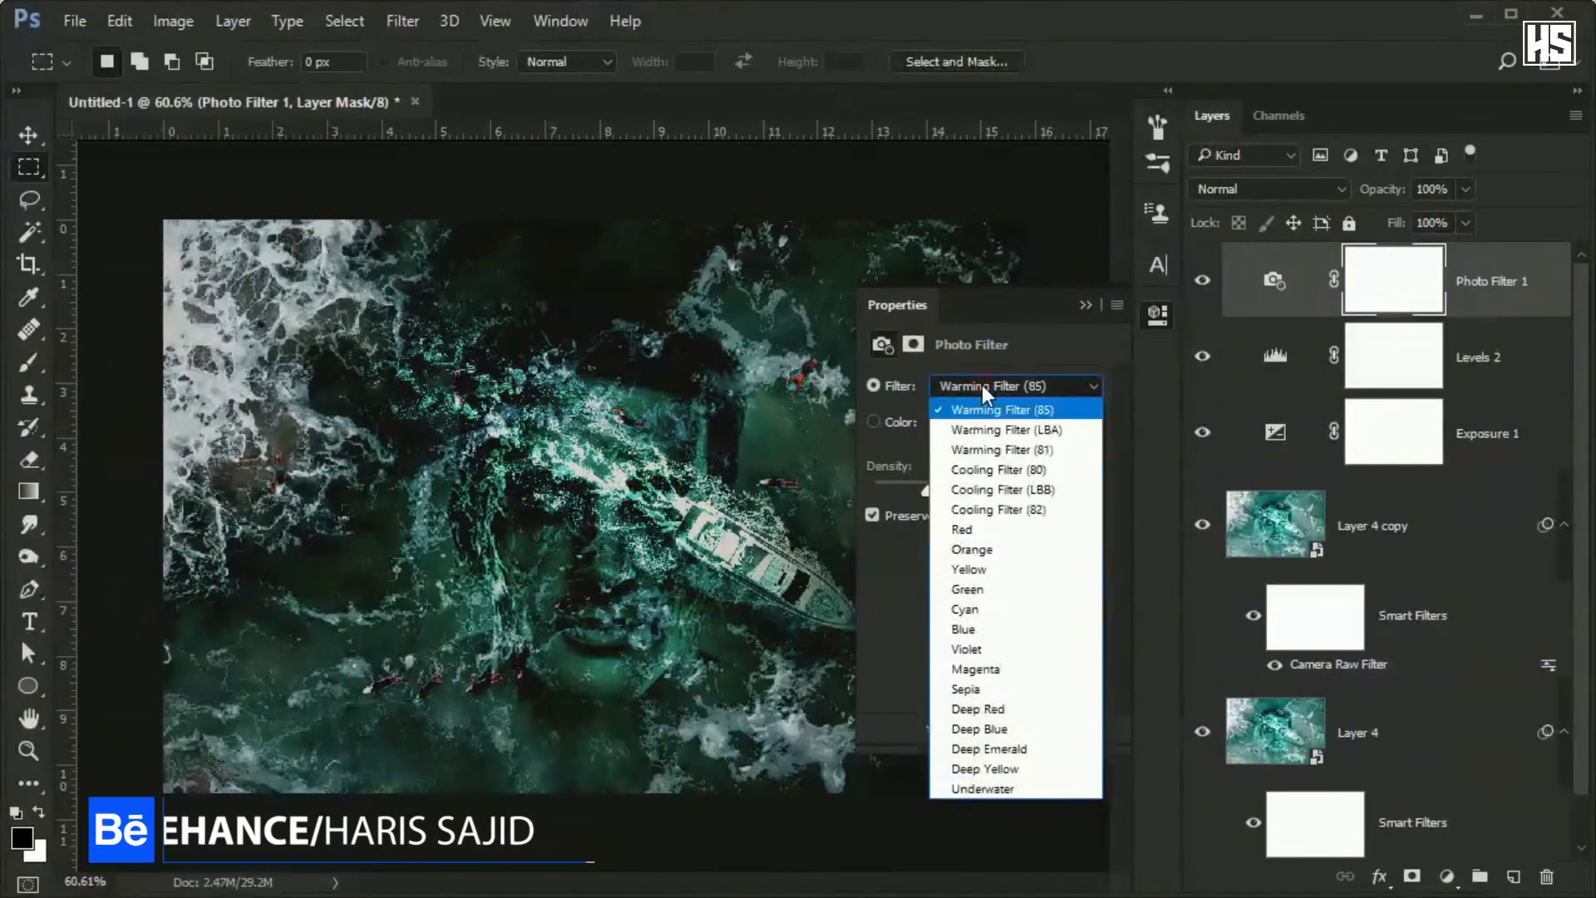
{"action": "left_click", "coordinate": [1011, 787]}
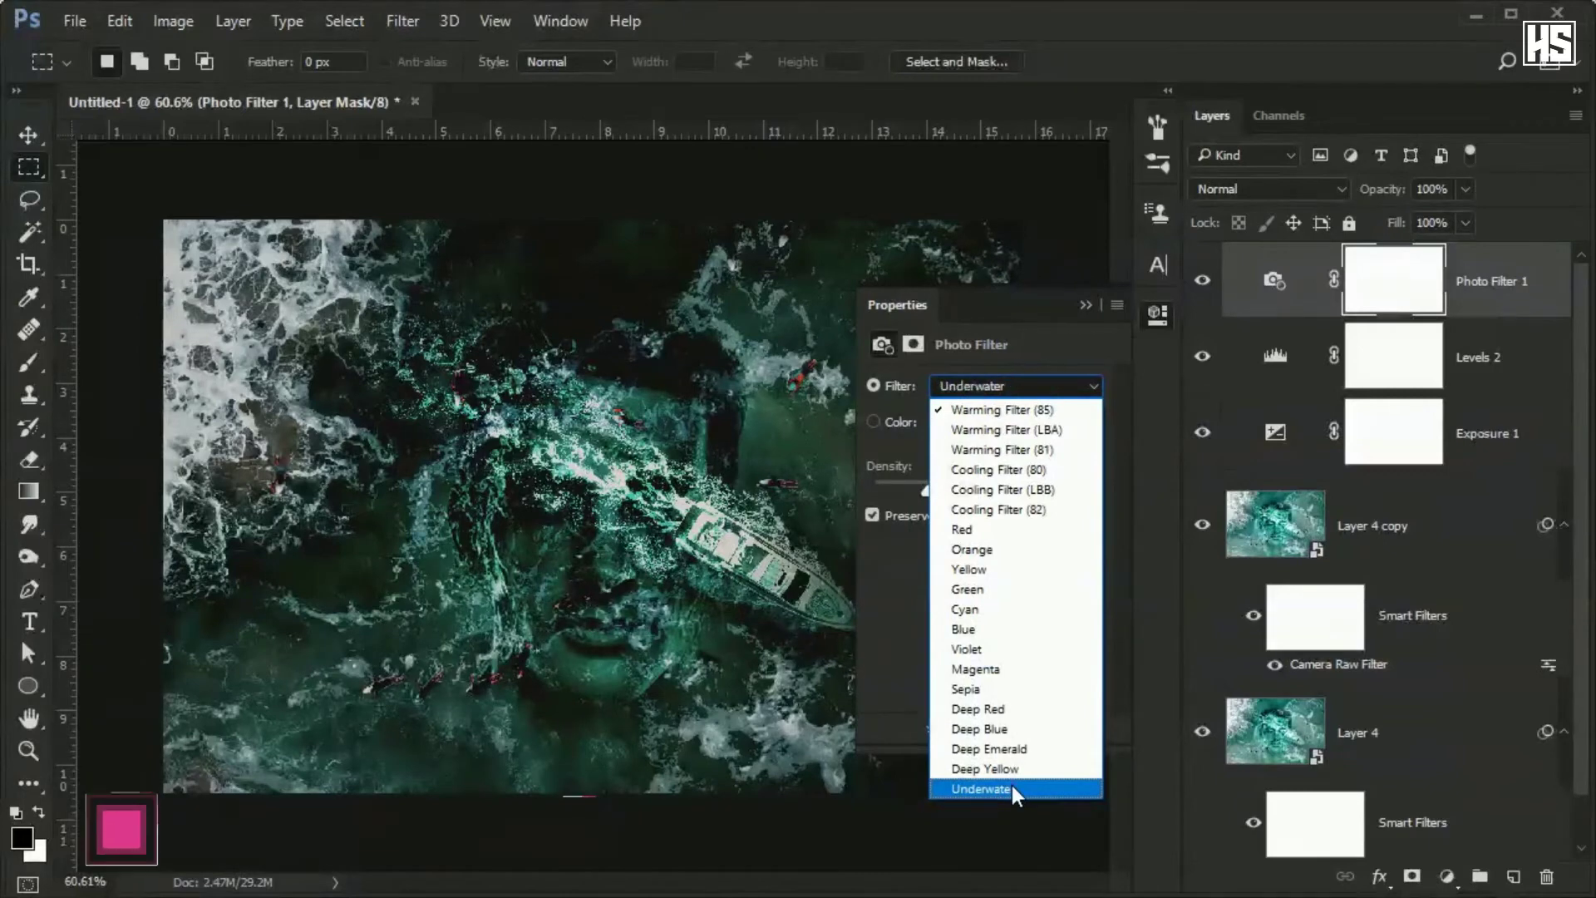
{"action": "left_click", "coordinate": [1083, 306]}
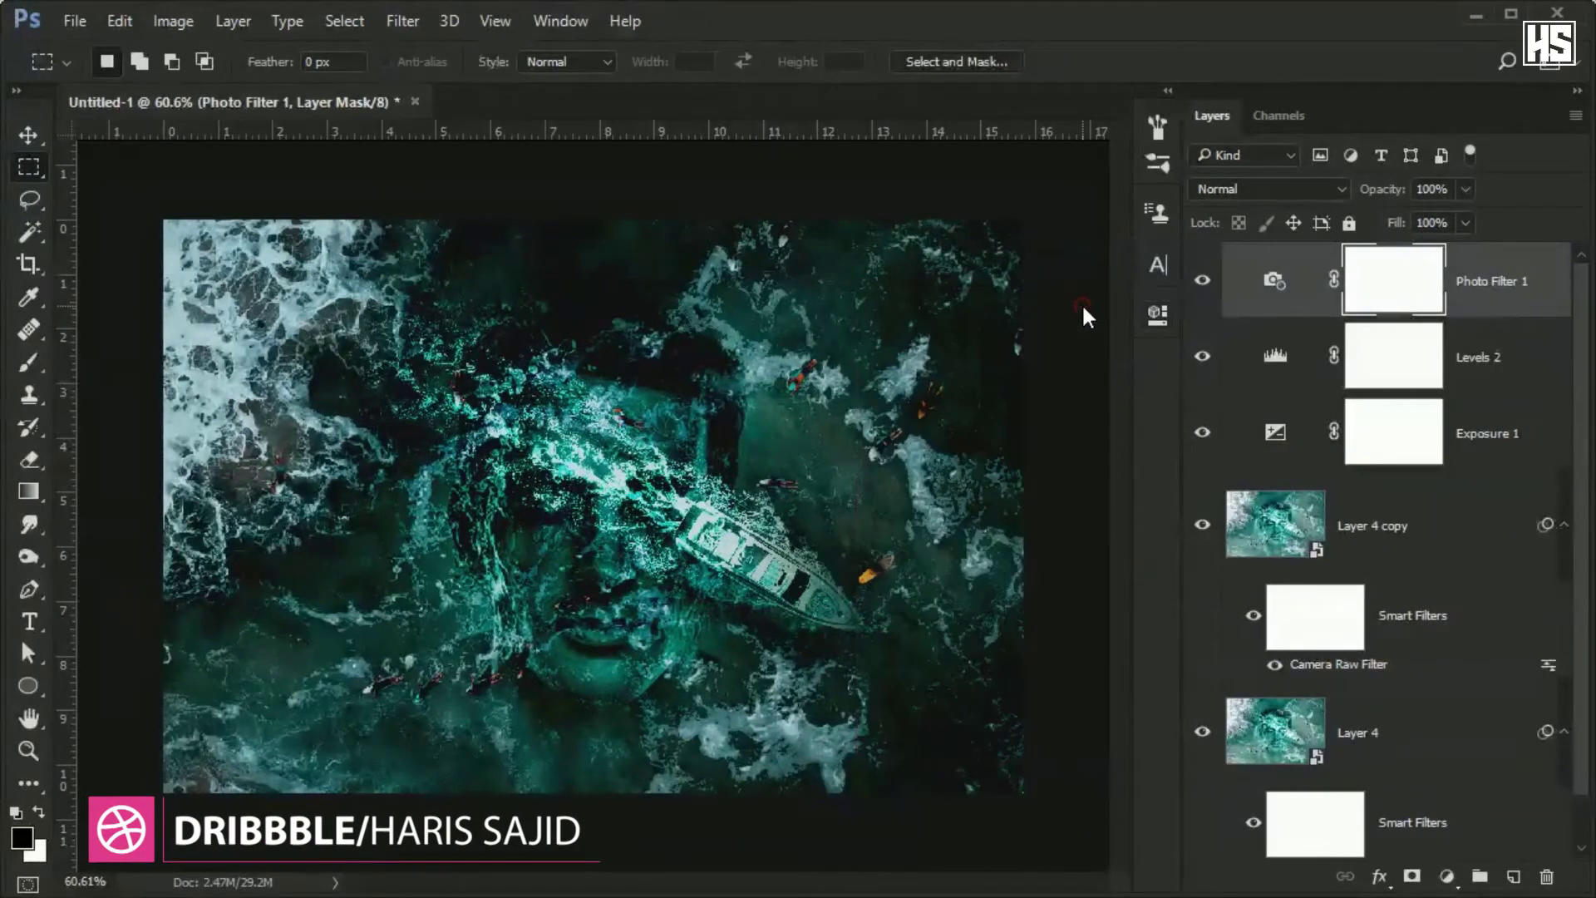
{"action": "left_click", "coordinate": [1258, 192]}
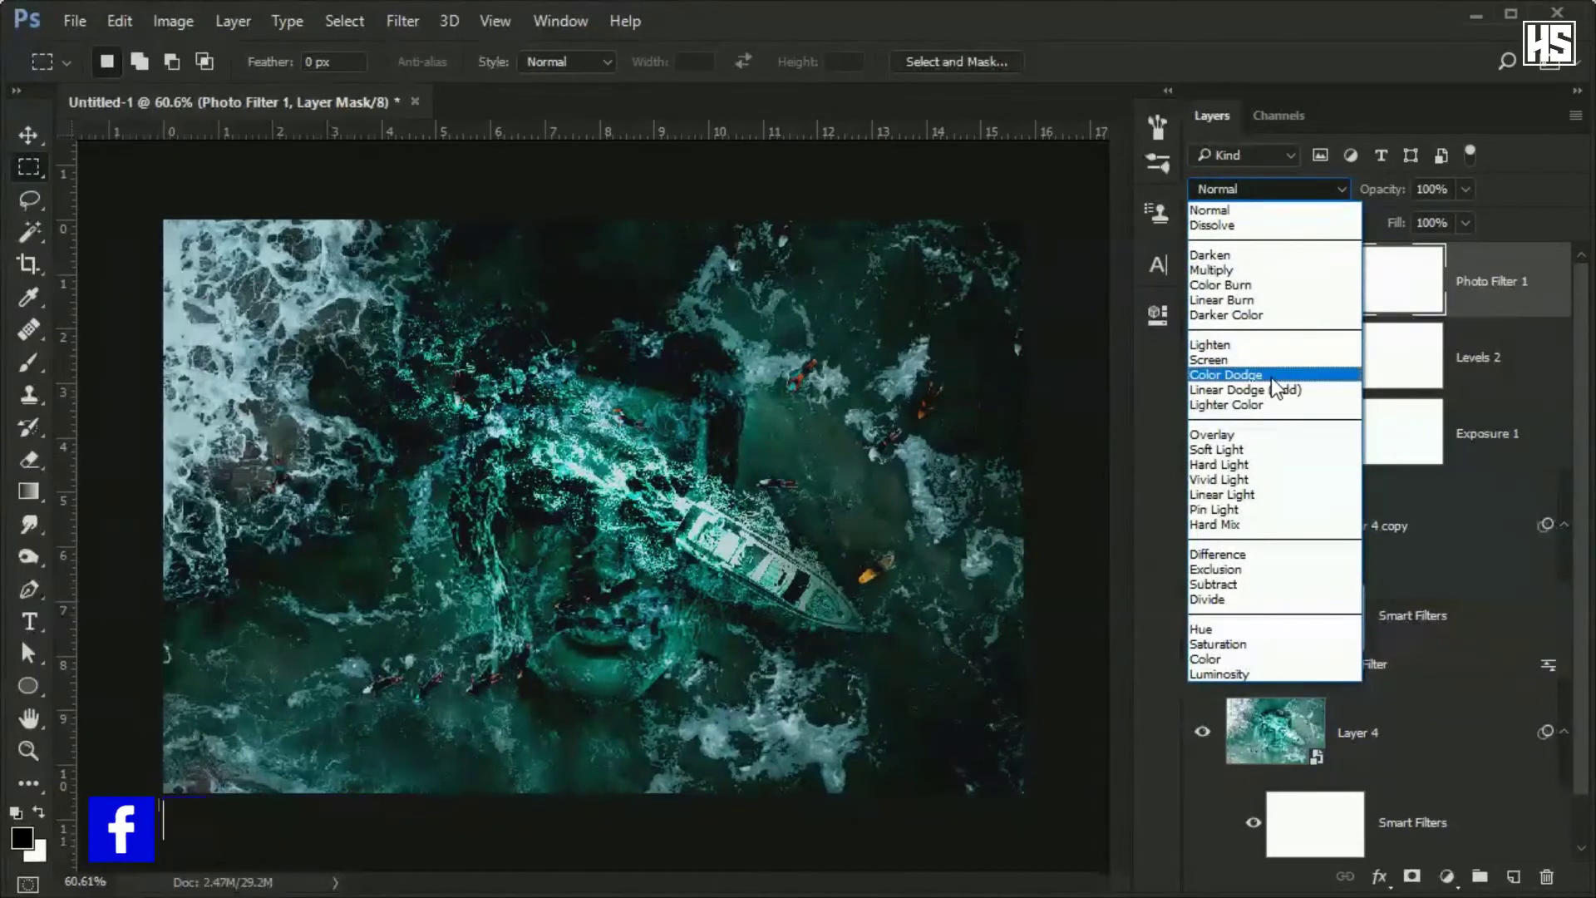
{"action": "left_click", "coordinate": [1270, 376]}
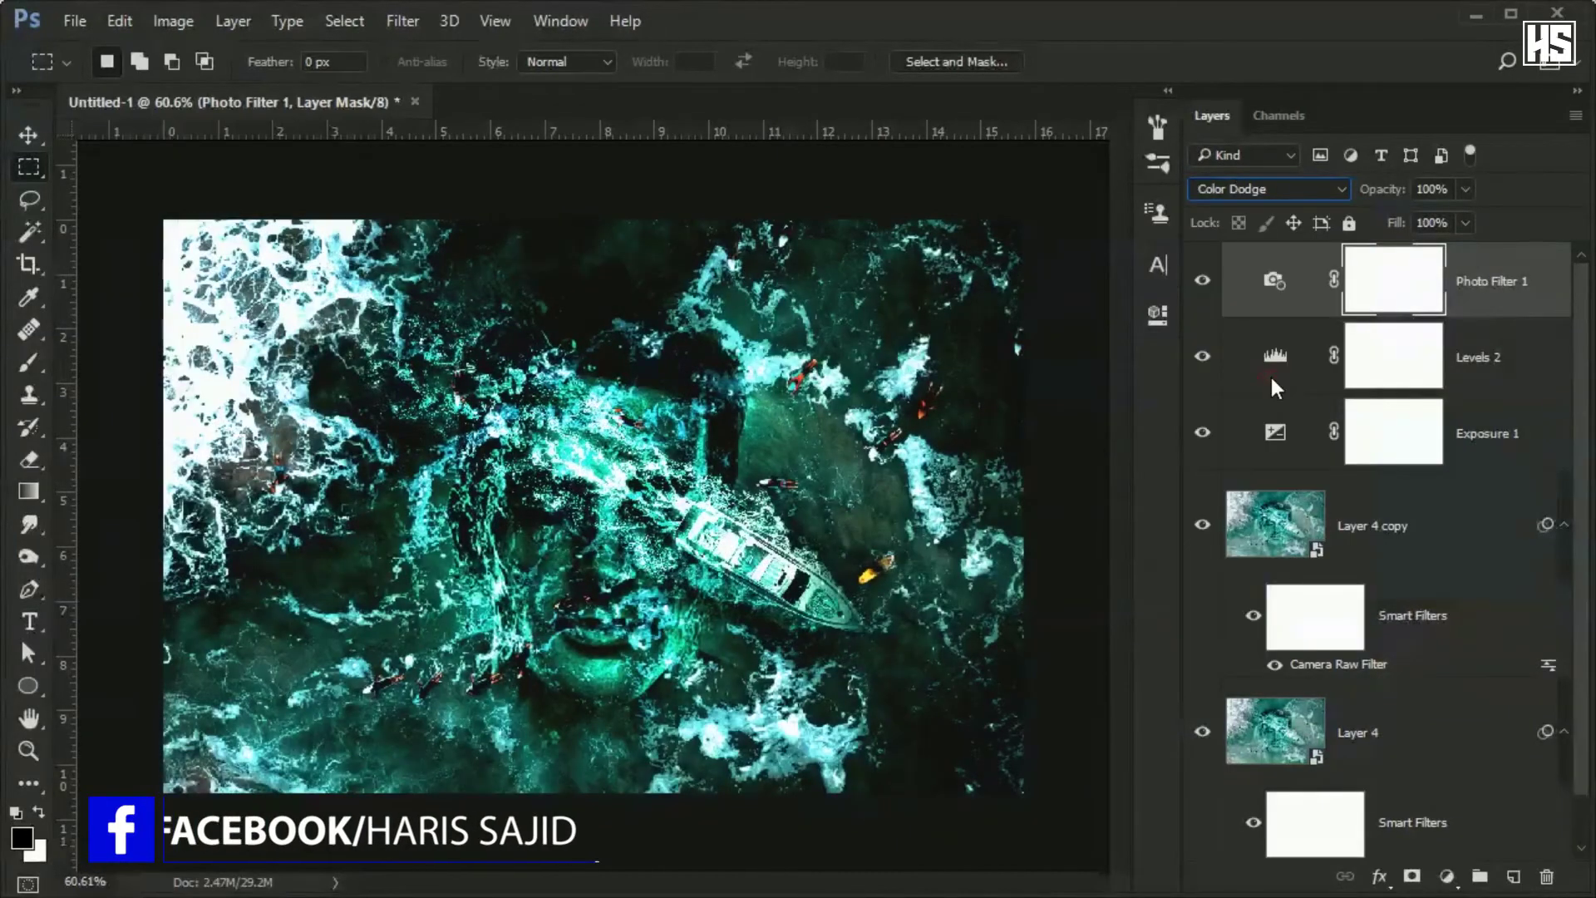
- Add a Levels 3 adjustment with the black output slightly raised and the white output slightly lowered
{"action": "left_click", "coordinate": [1448, 875]}
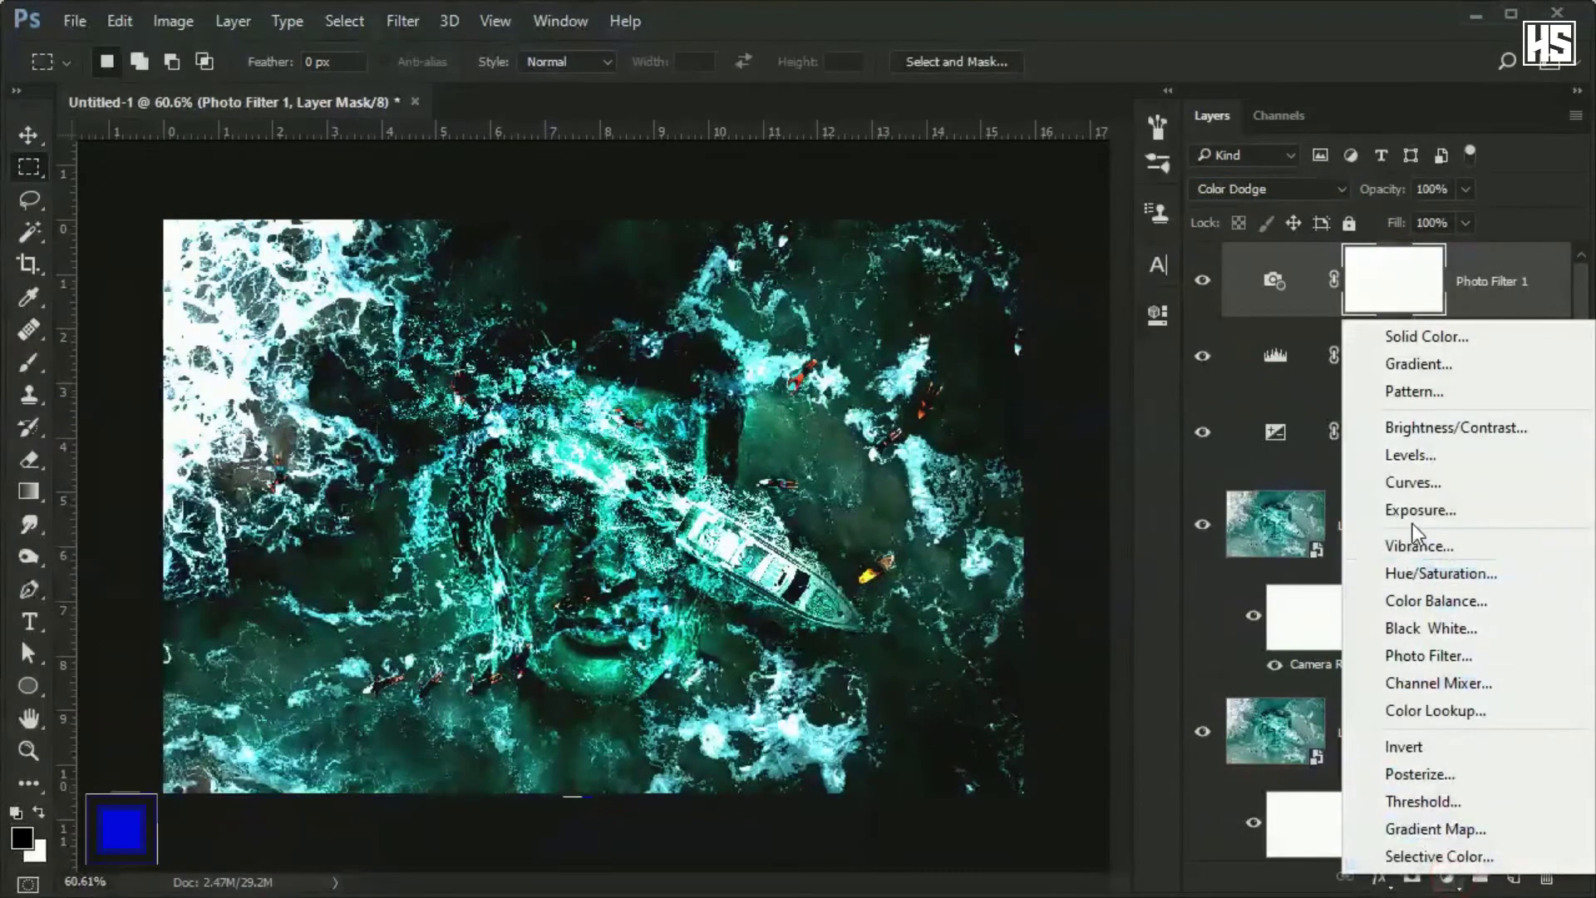
{"action": "left_click", "coordinate": [1434, 461]}
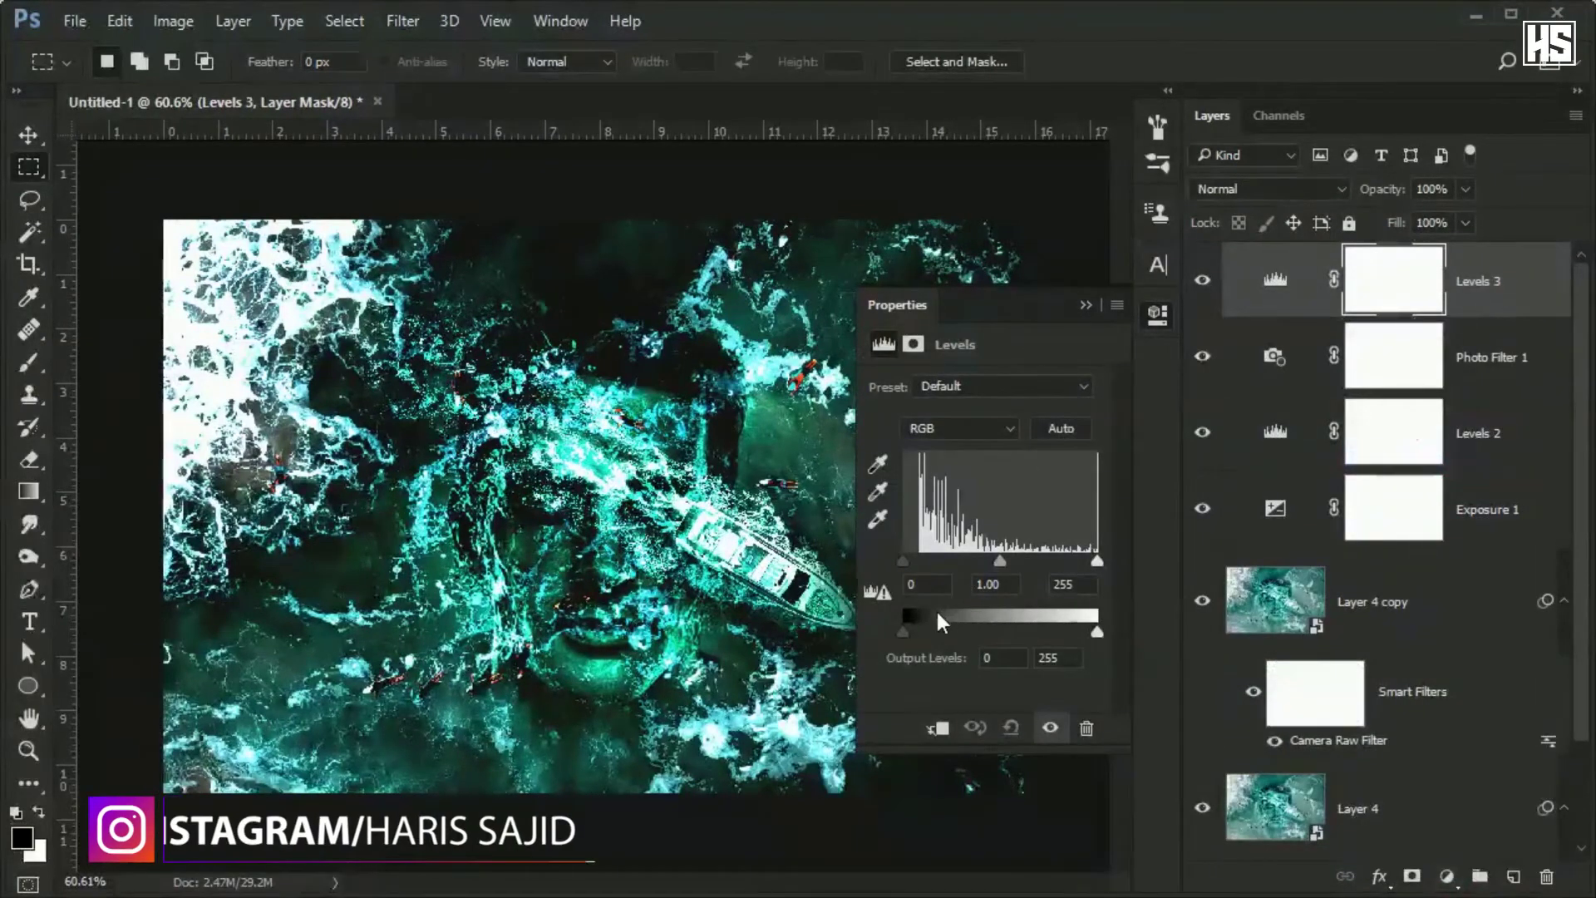
{"action": "left_click_drag", "start_coordinate": [906, 631], "coordinate": [911, 632]}
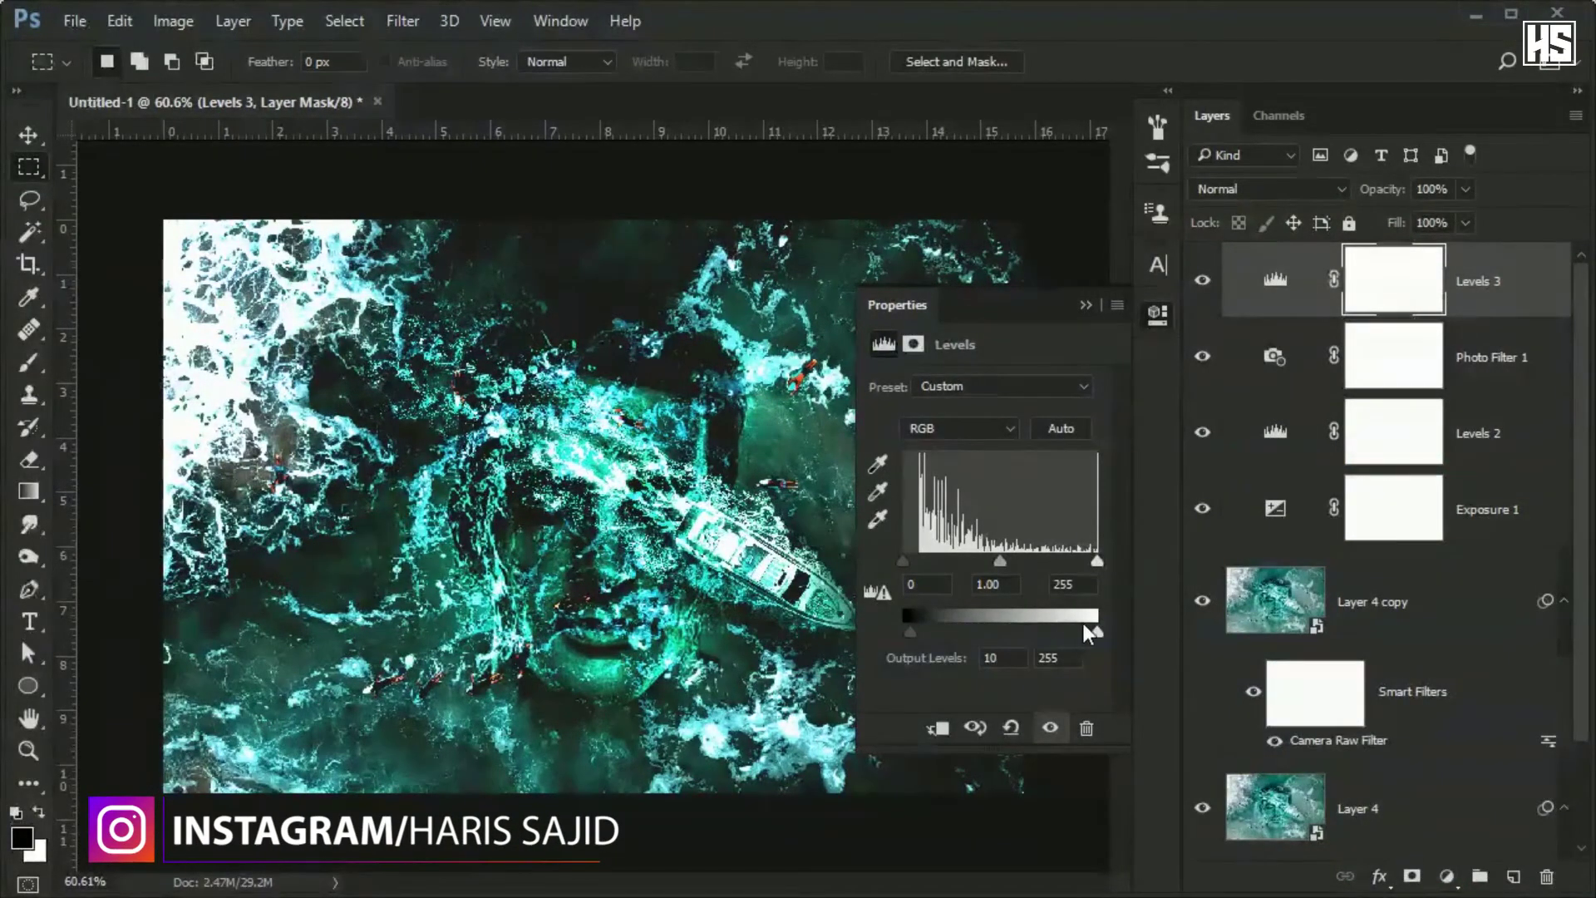
{"action": "left_click_drag", "start_coordinate": [1098, 632], "coordinate": [1085, 632]}
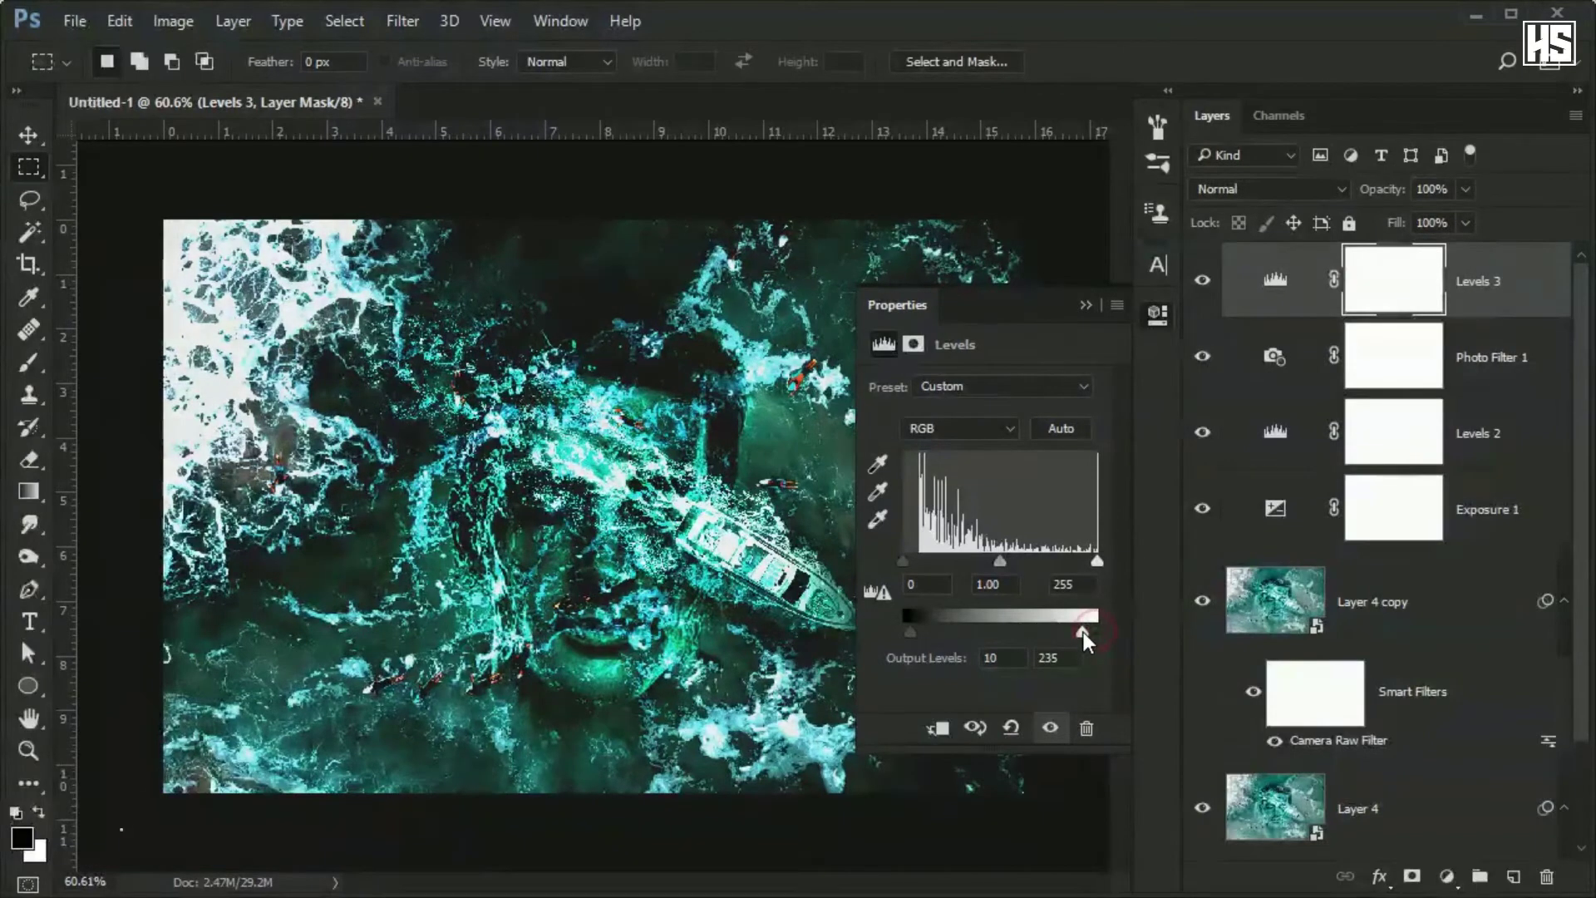
- Clip Exposure 1, Levels 2, Photo Filter 1 and Levels 3 to Layer 4 copy
{"action": "left_click", "coordinate": [1356, 565]}
{"action": "left_click", "coordinate": [1340, 542], "text": "alt"}
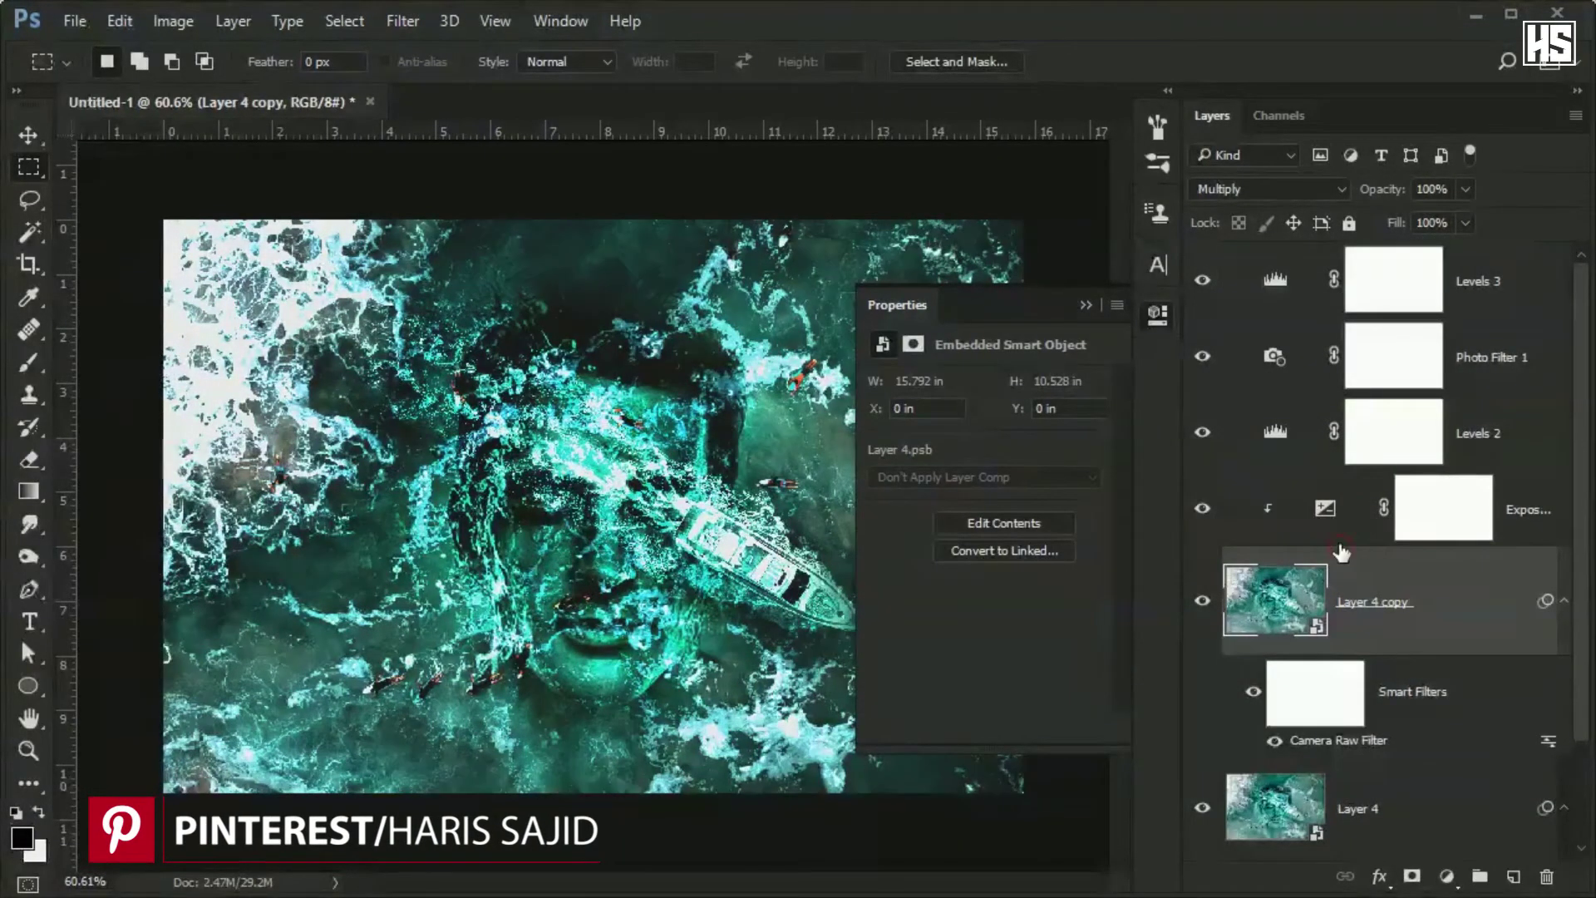
{"action": "left_click", "coordinate": [1336, 468], "text": "alt"}
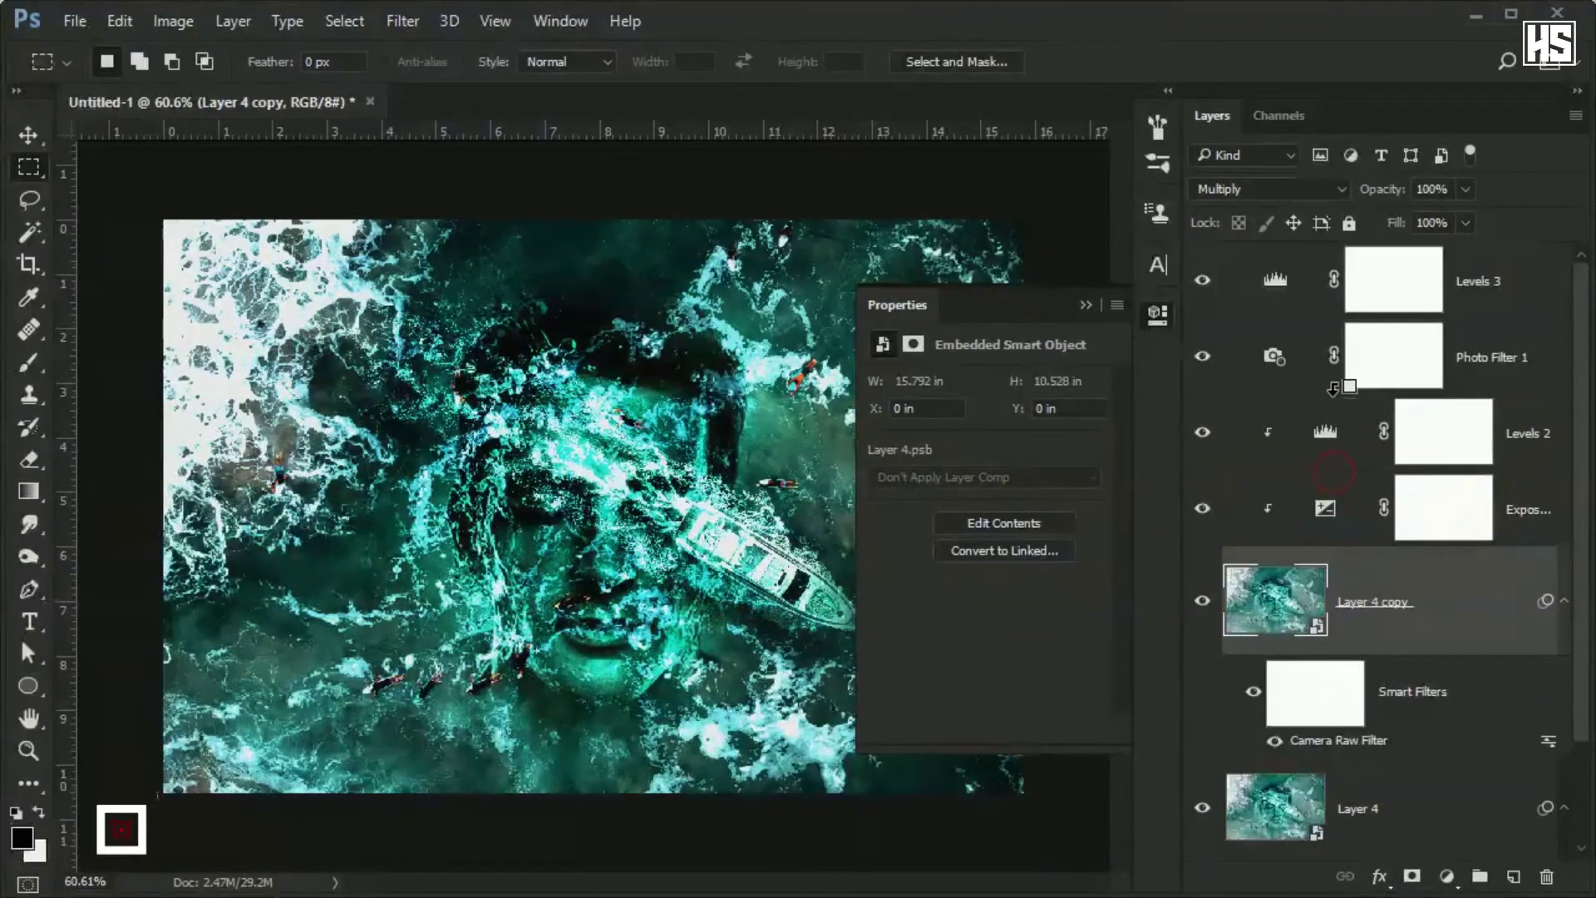
{"action": "left_click", "coordinate": [1339, 390], "text": "alt"}
{"action": "left_click", "coordinate": [1336, 314], "text": "alt"}
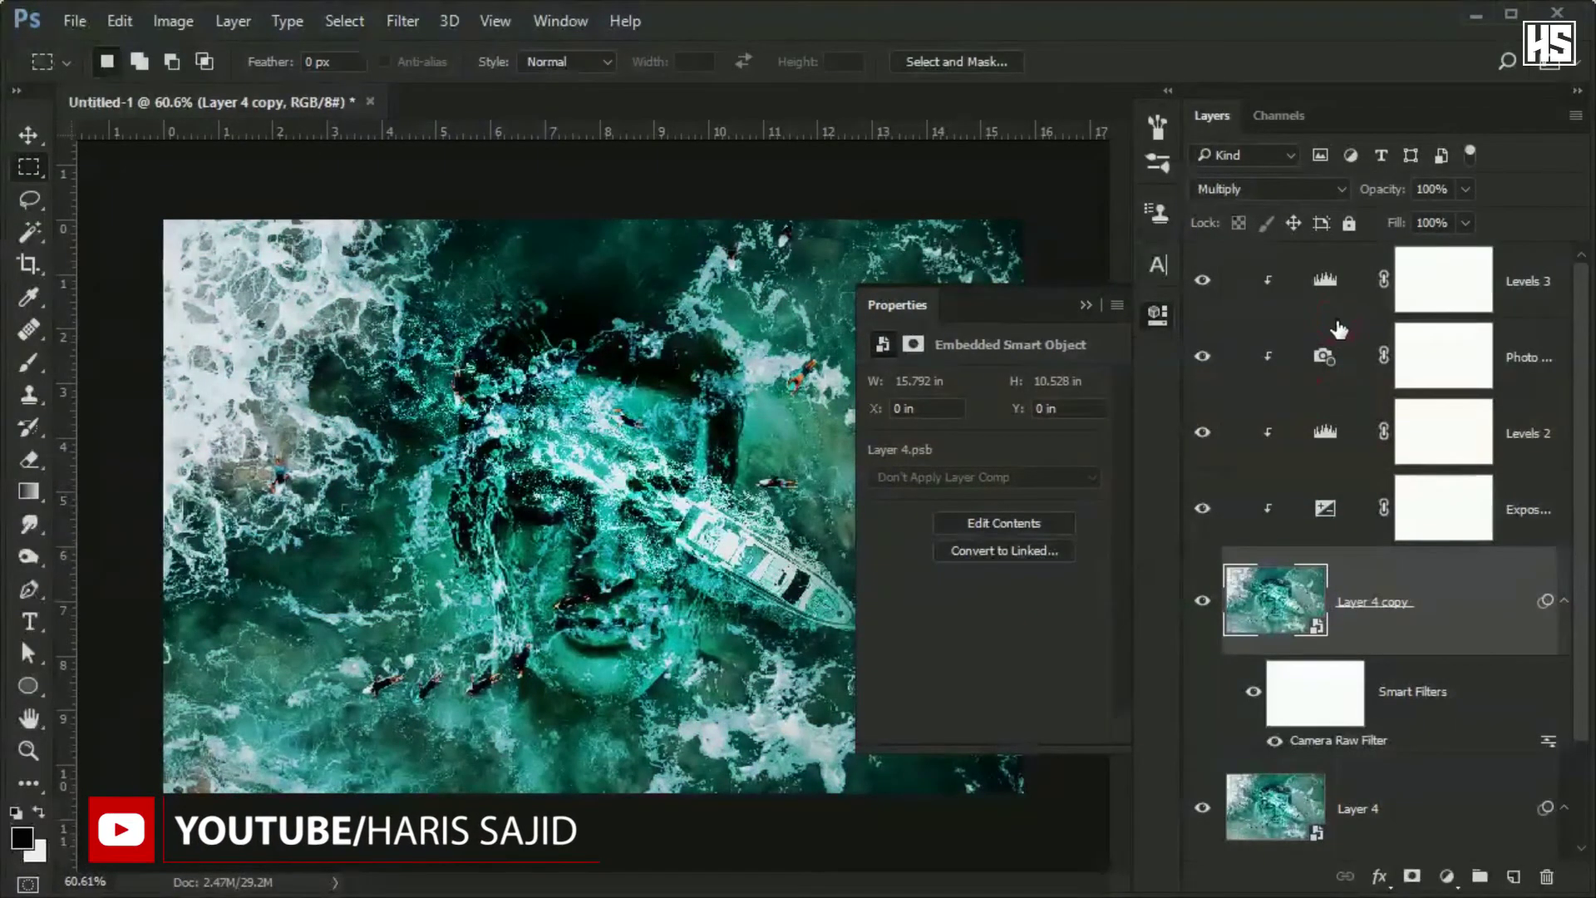
- Free-transform Layer 4 and Layer 4 copy together to fit the canvas
{"action": "left_click", "coordinate": [1086, 305]}
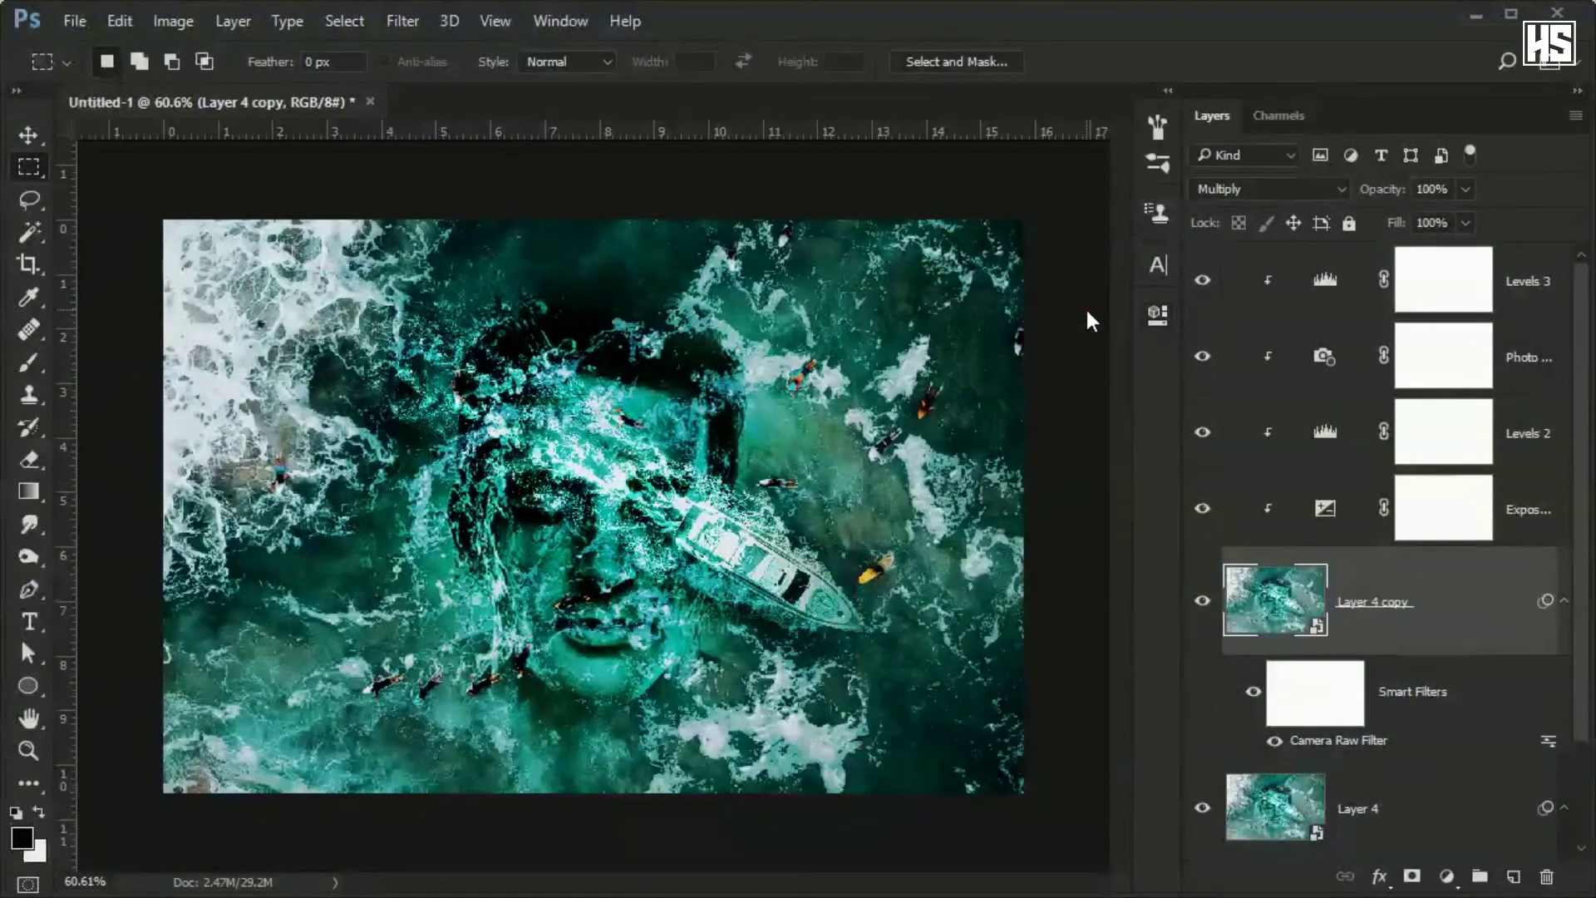
{"action": "left_click", "coordinate": [1432, 811], "text": "shift"}
{"action": "key", "text": "ctrl+t"}
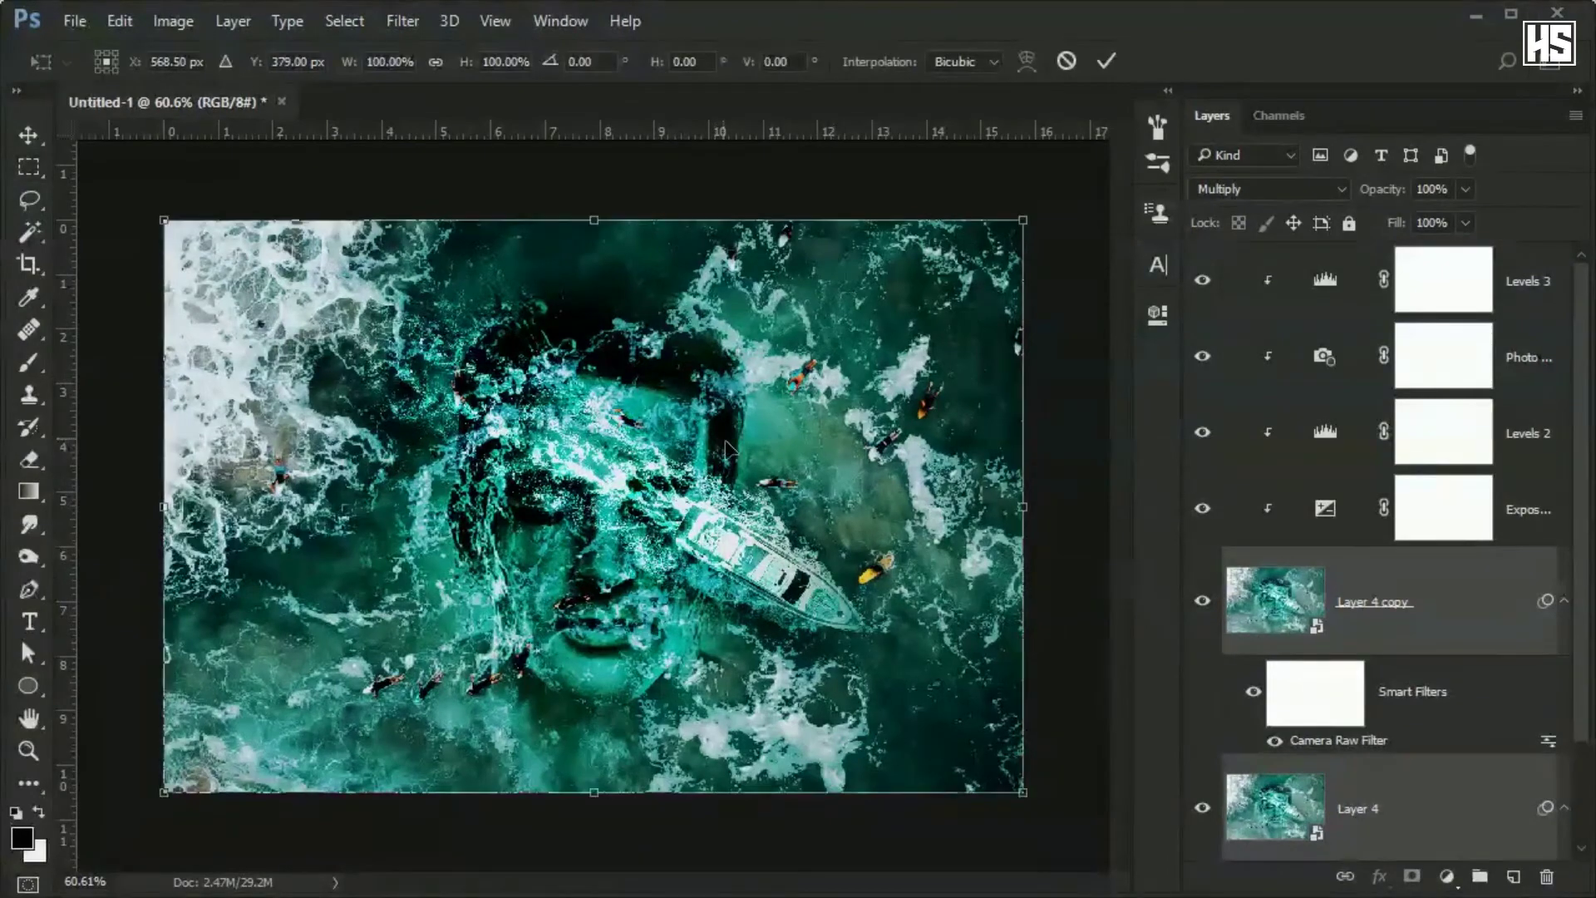
{"action": "key", "text": "ctrl+0"}
{"action": "key", "text": "Return"}
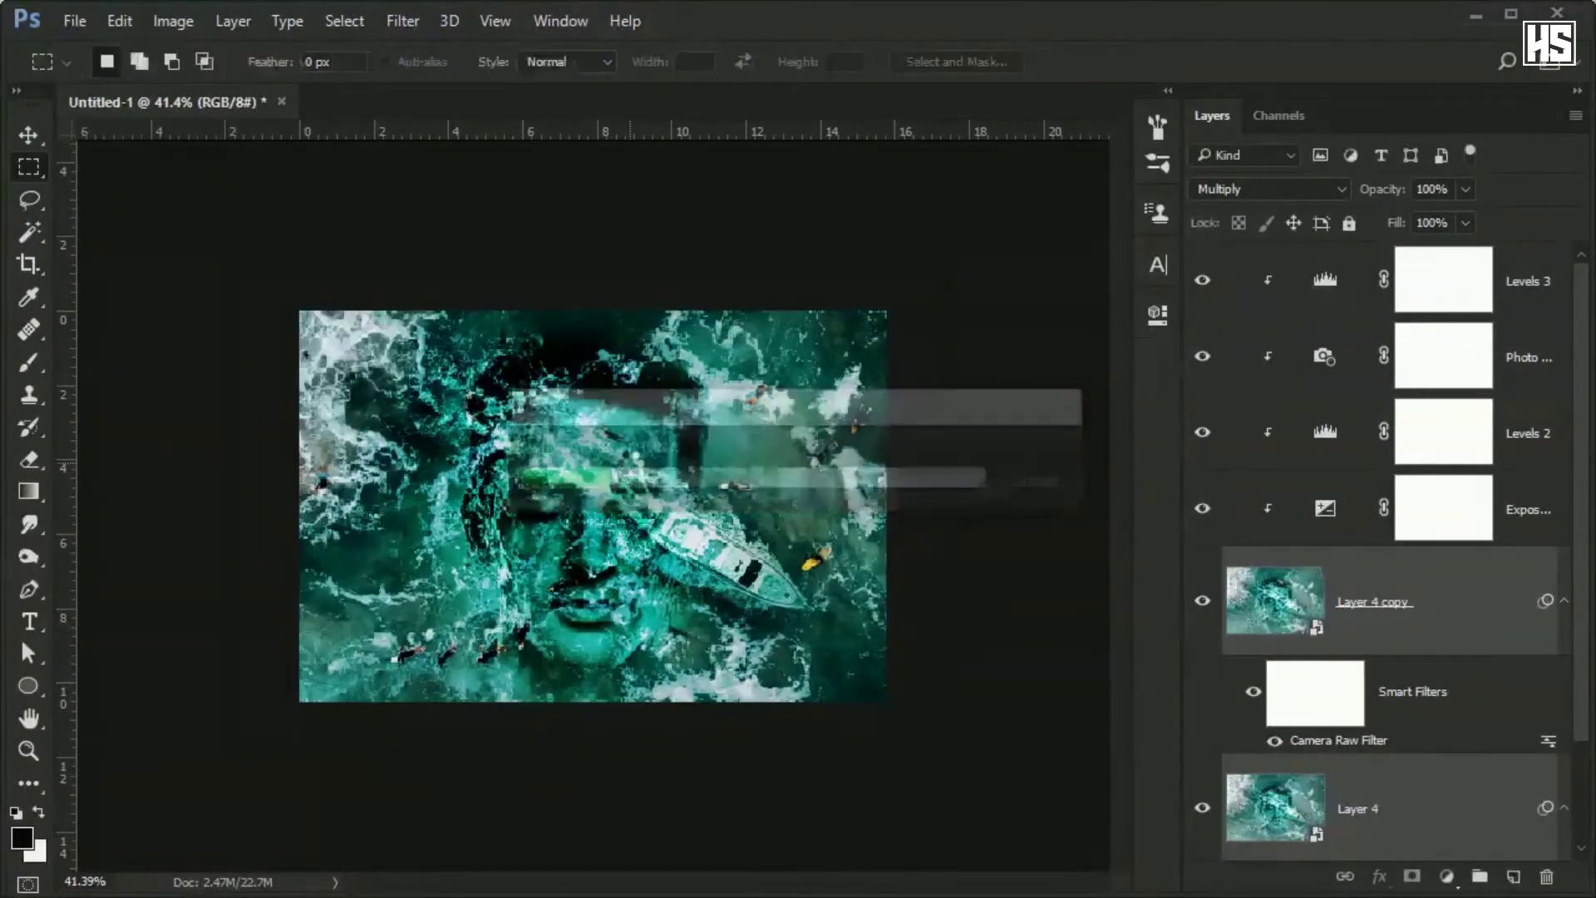
{"action": "key", "text": "ctrl+0"}
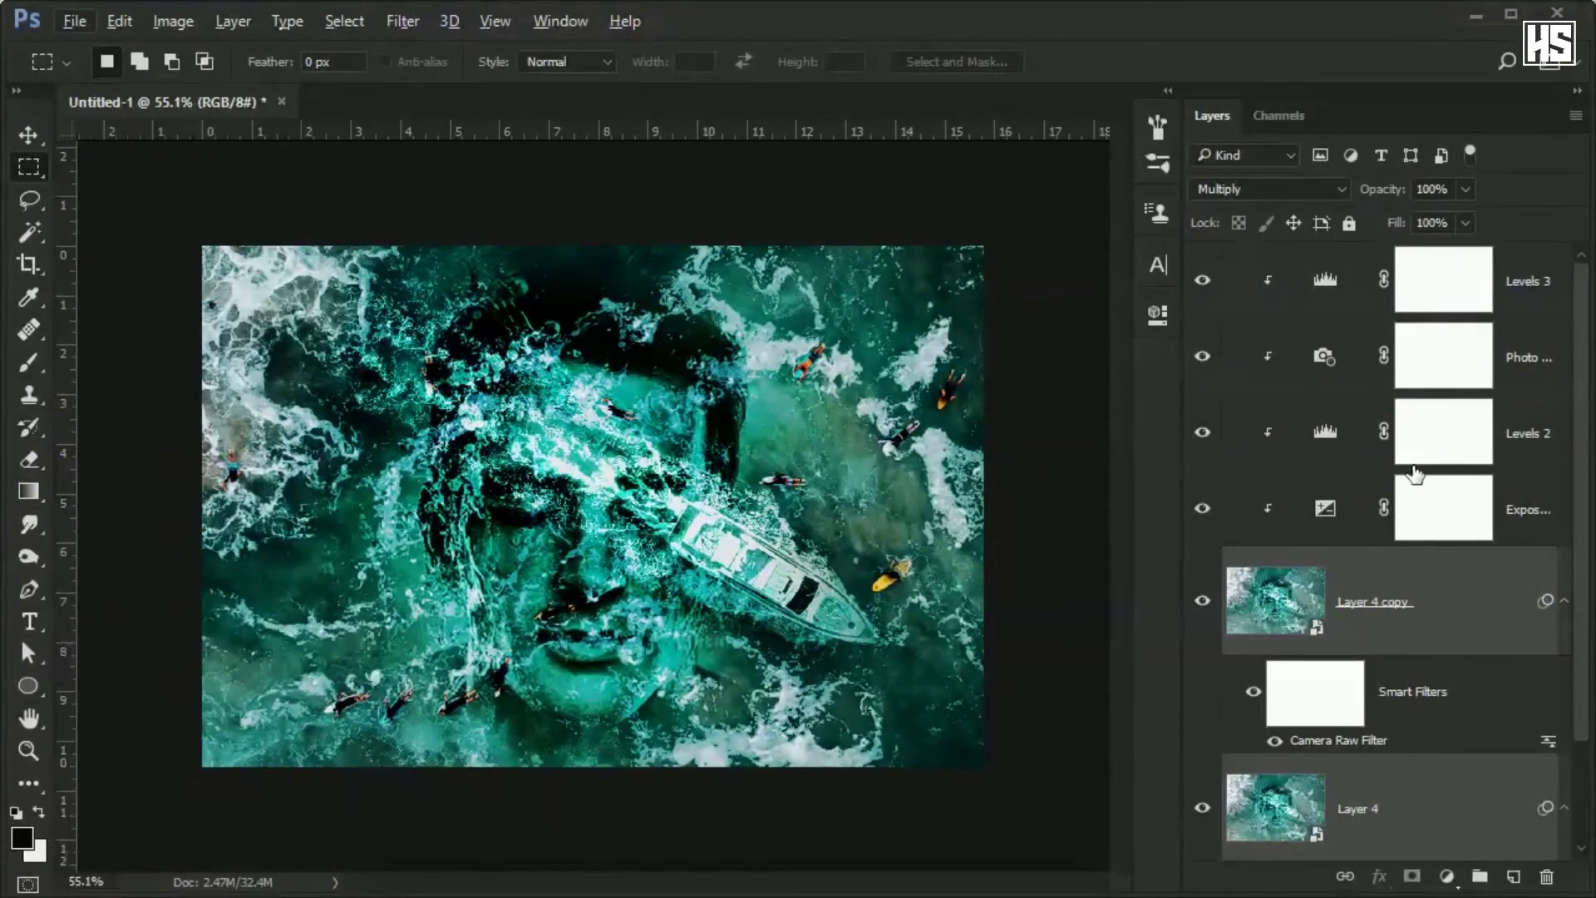
- Add an Exposure 2 adjustment above Levels 3 with raised gamma, blended in Luminosity mode
{"action": "left_click", "coordinate": [1534, 272]}
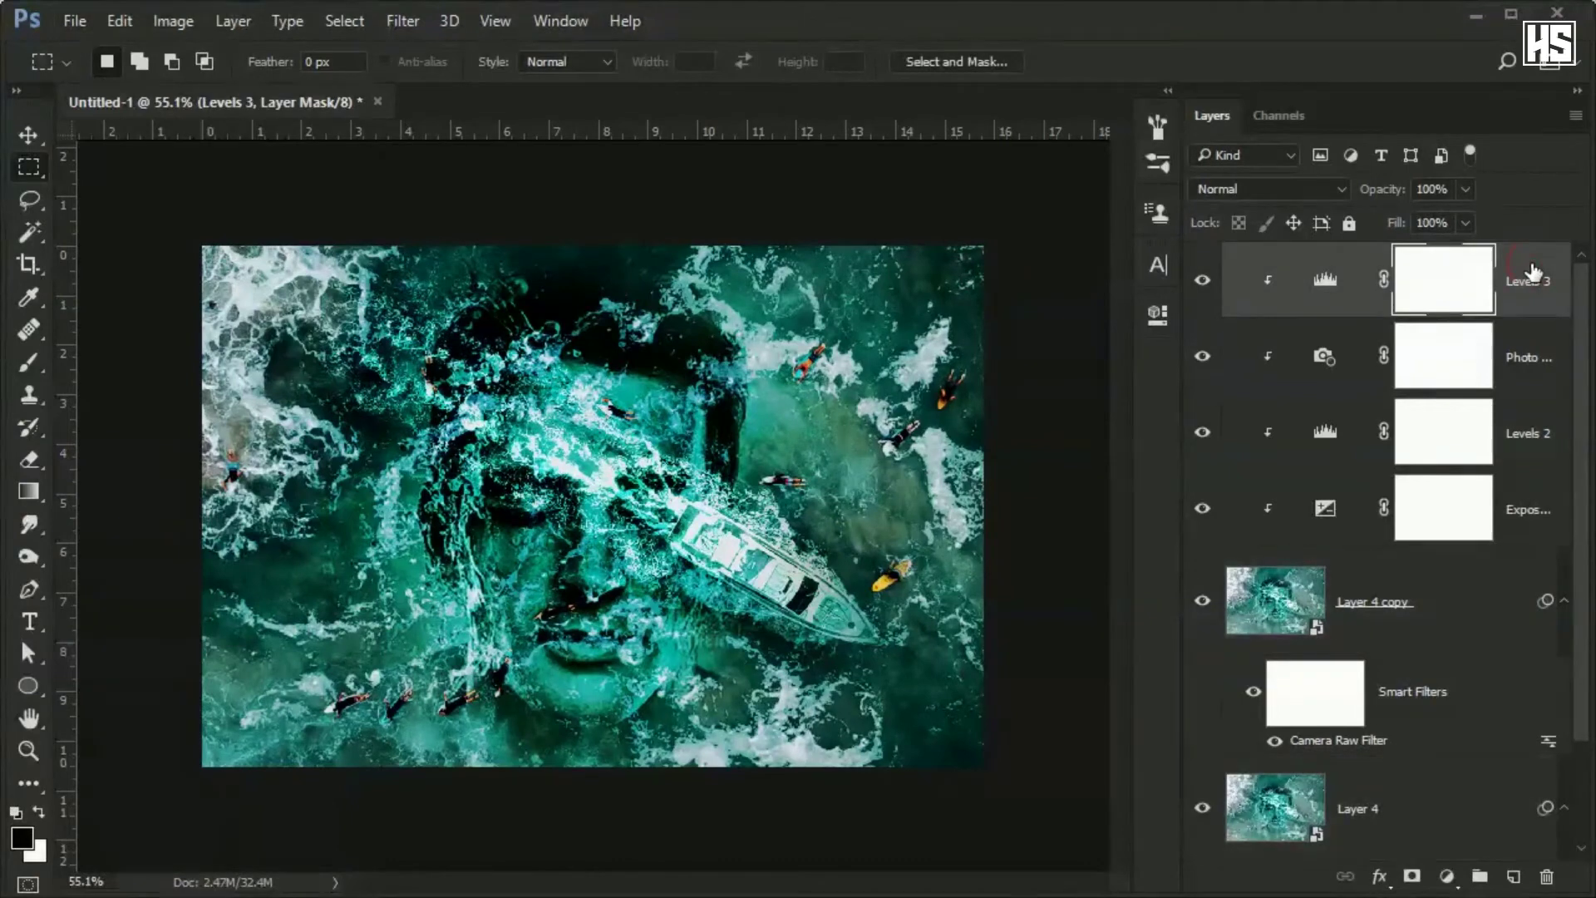
{"action": "left_click", "coordinate": [1451, 879]}
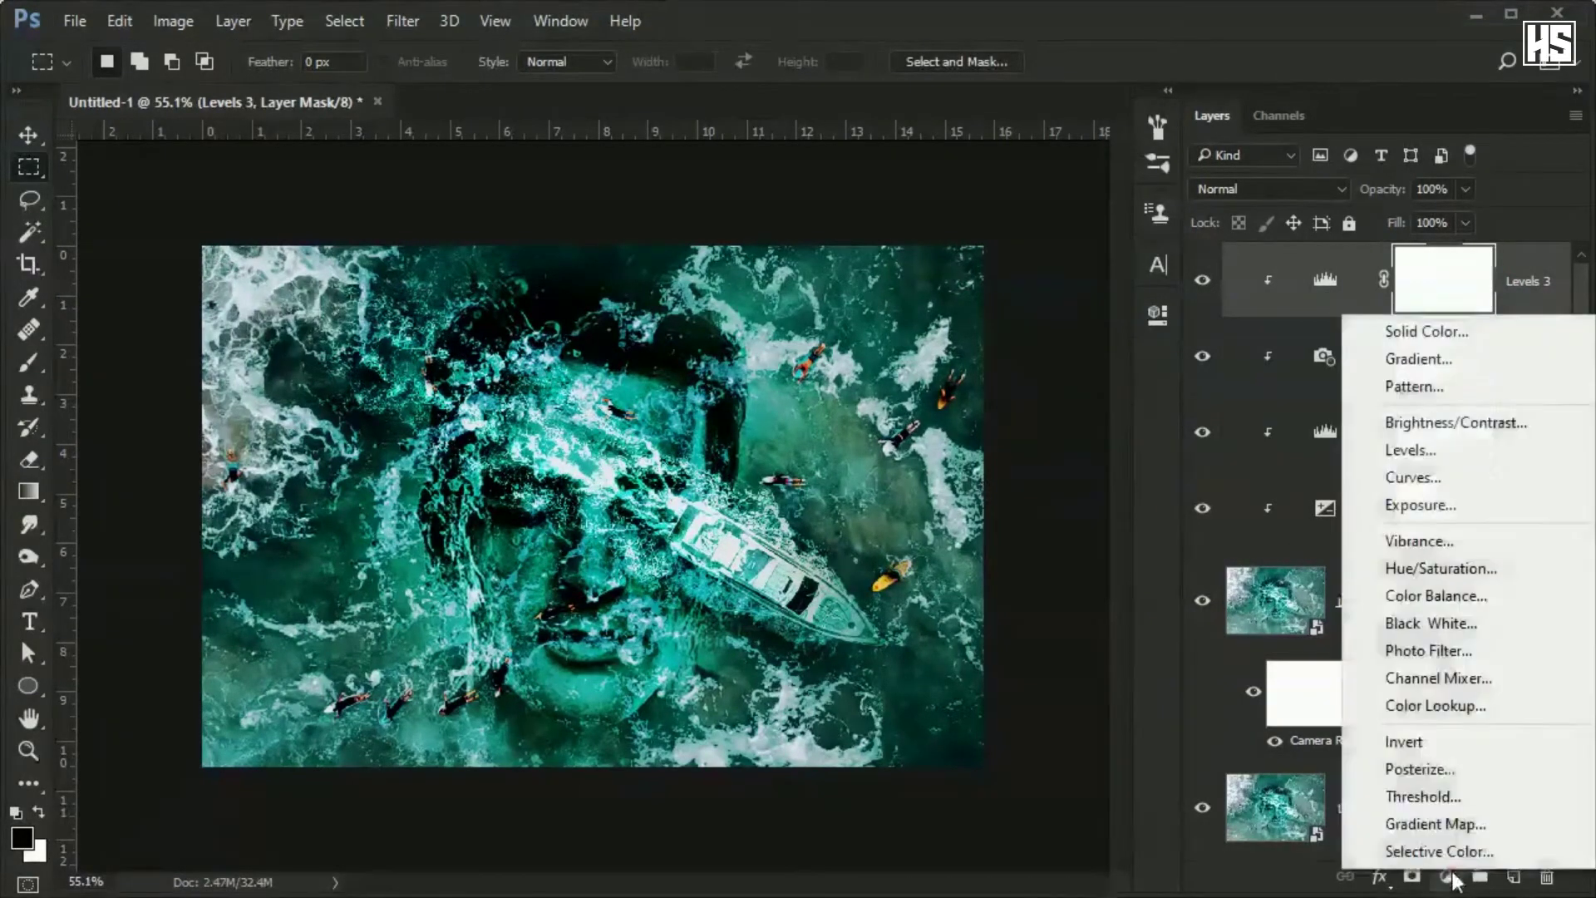
{"action": "left_click", "coordinate": [1425, 505]}
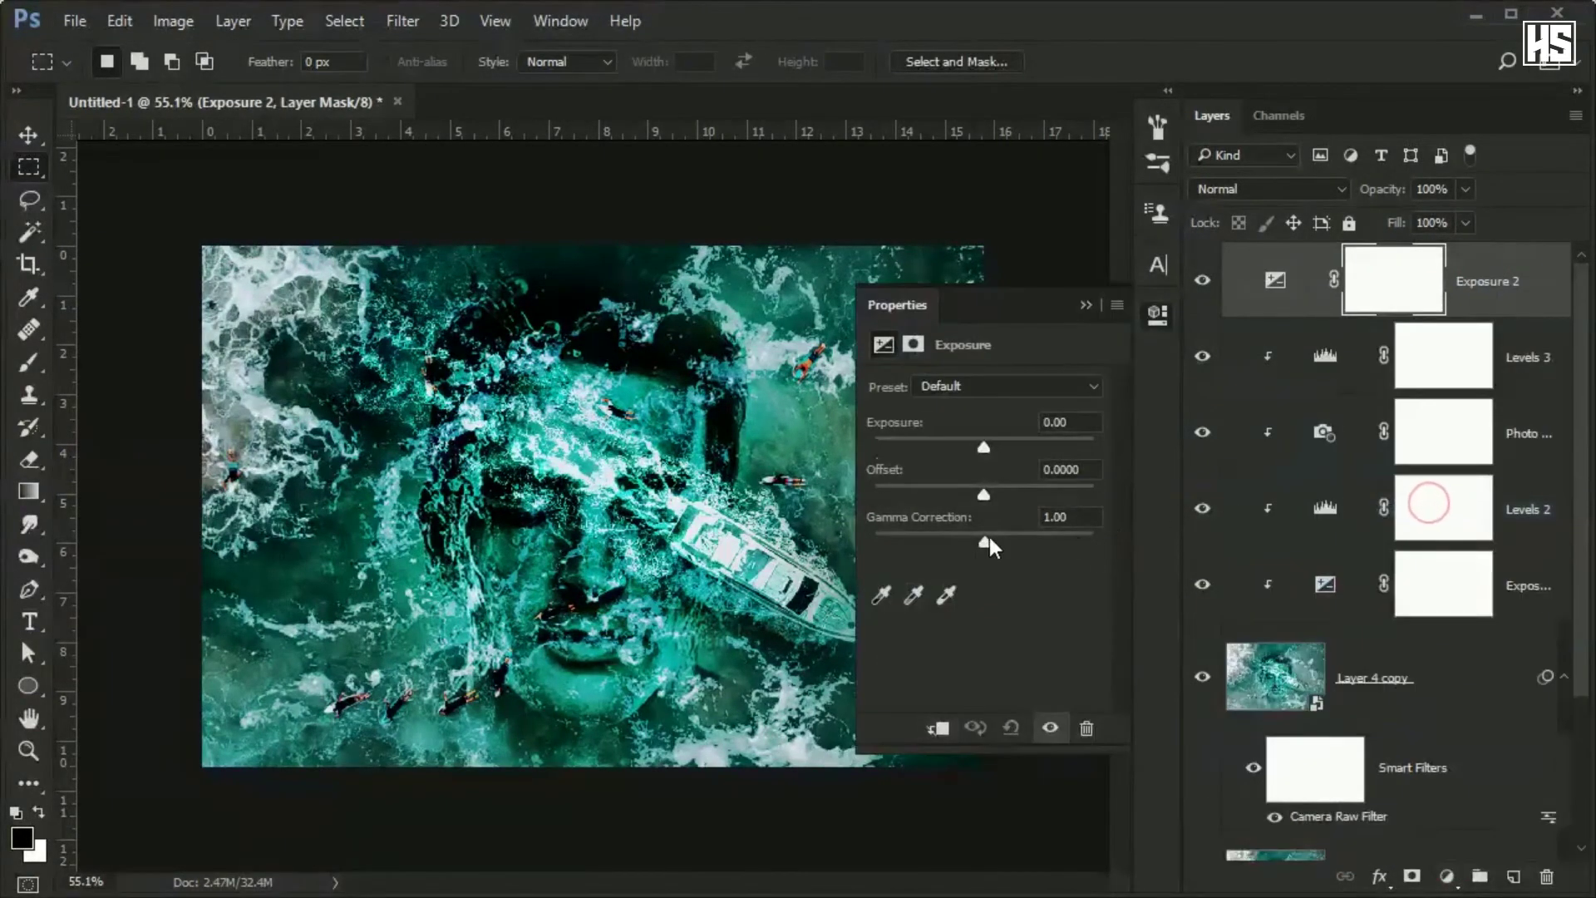
{"action": "mouse_move", "coordinate": [985, 542]}
{"action": "left_mouse_down"}
{"action": "mouse_move", "coordinate": [1021, 543]}
{"action": "mouse_move", "coordinate": [972, 496]}
{"action": "mouse_move", "coordinate": [990, 448]}
{"action": "mouse_move", "coordinate": [1011, 447]}
{"action": "left_mouse_up"}
{"action": "left_click", "coordinate": [1157, 314]}
{"action": "left_click", "coordinate": [1268, 189]}
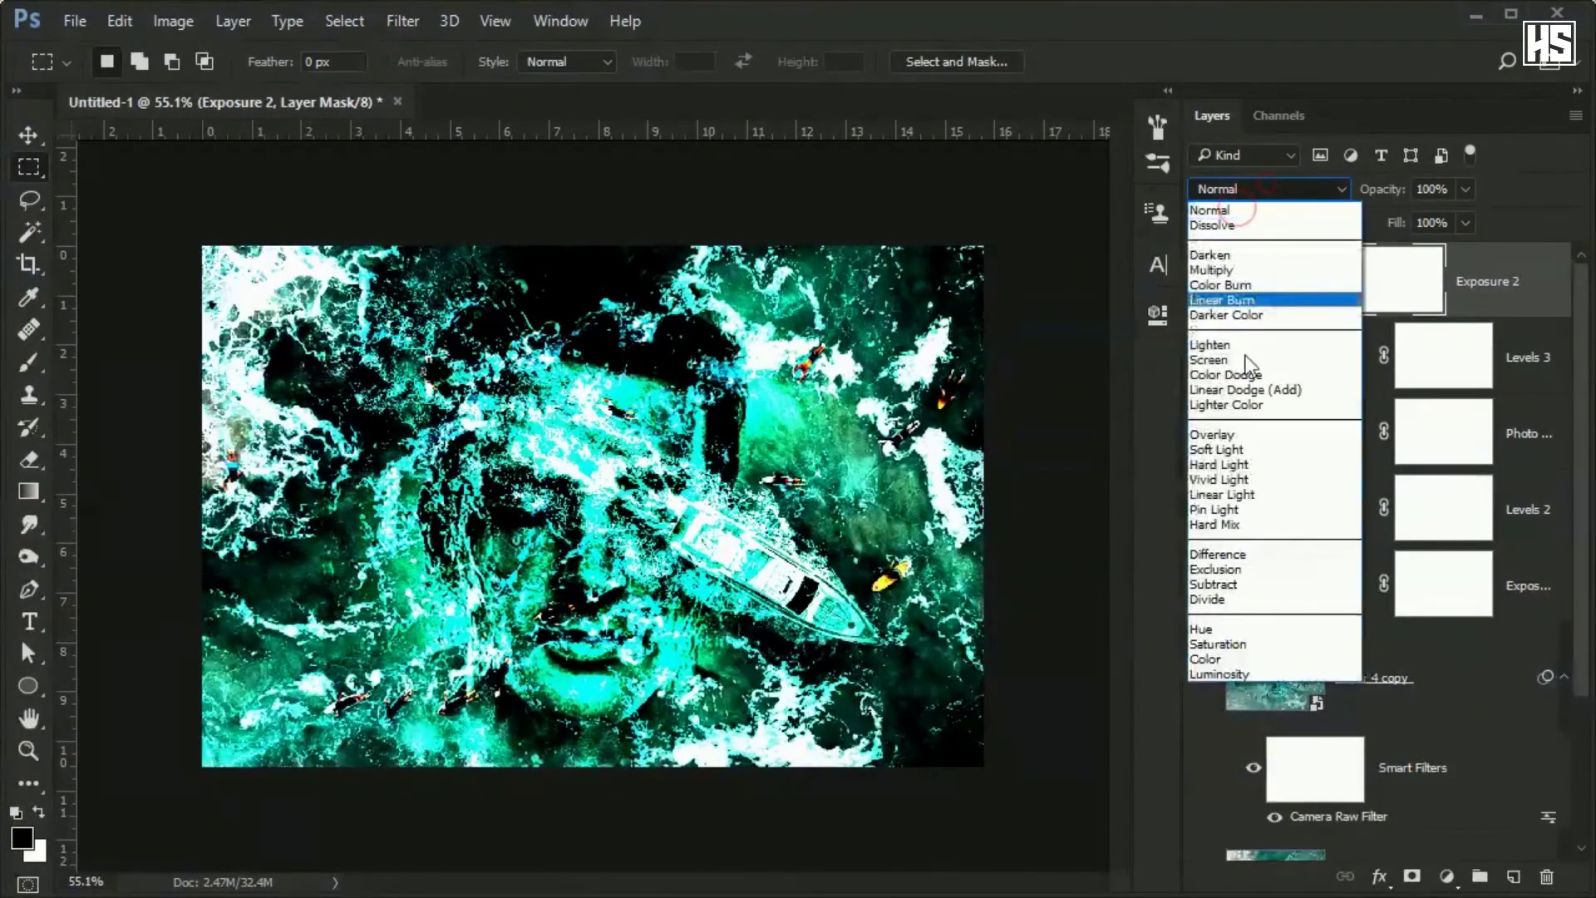
{"action": "left_click", "coordinate": [1239, 665]}
- Add a Curves 1 adjustment shaped into an S-curve with lifted shadows for contrast
{"action": "left_click", "coordinate": [1463, 870]}
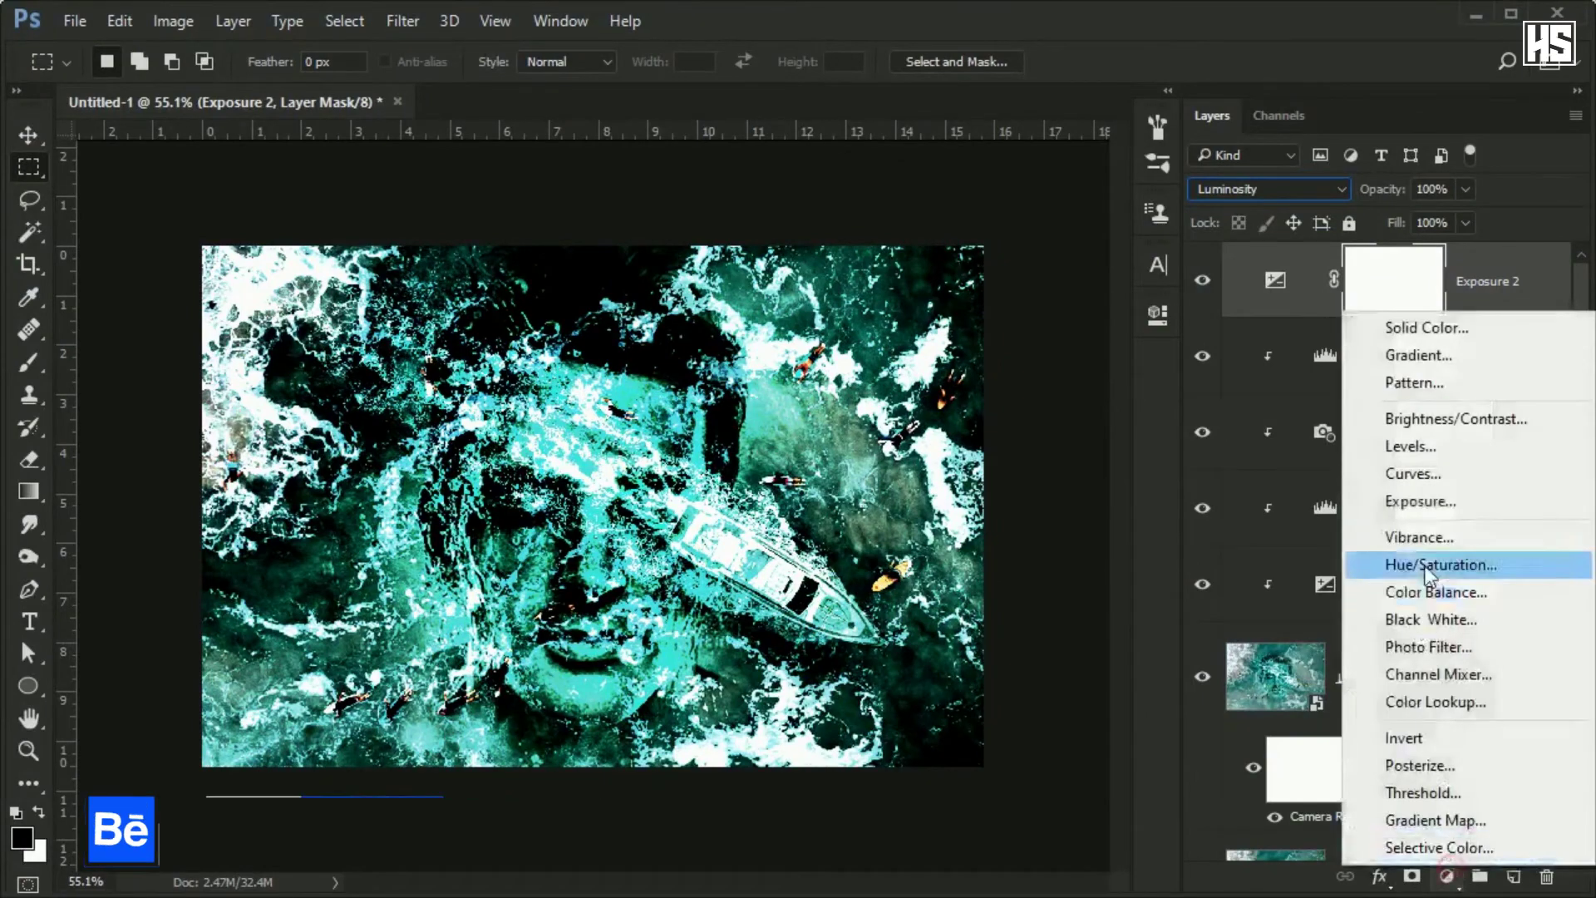
{"action": "left_click", "coordinate": [1418, 472]}
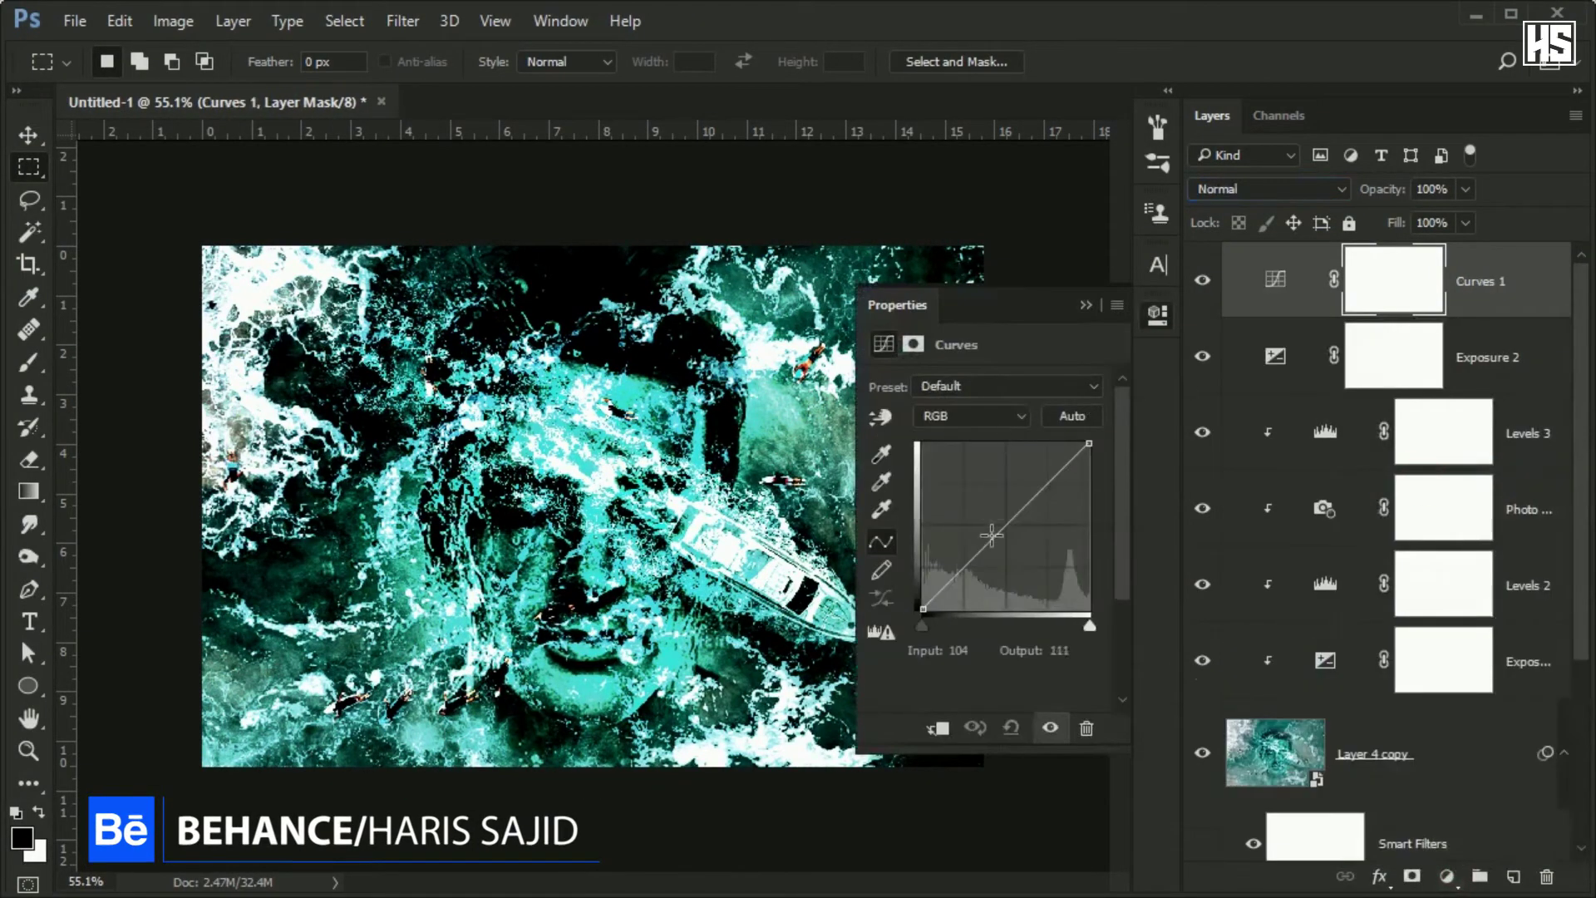
{"action": "left_click_drag", "start_coordinate": [992, 534], "coordinate": [1000, 551]}
{"action": "left_click", "coordinate": [1044, 488]}
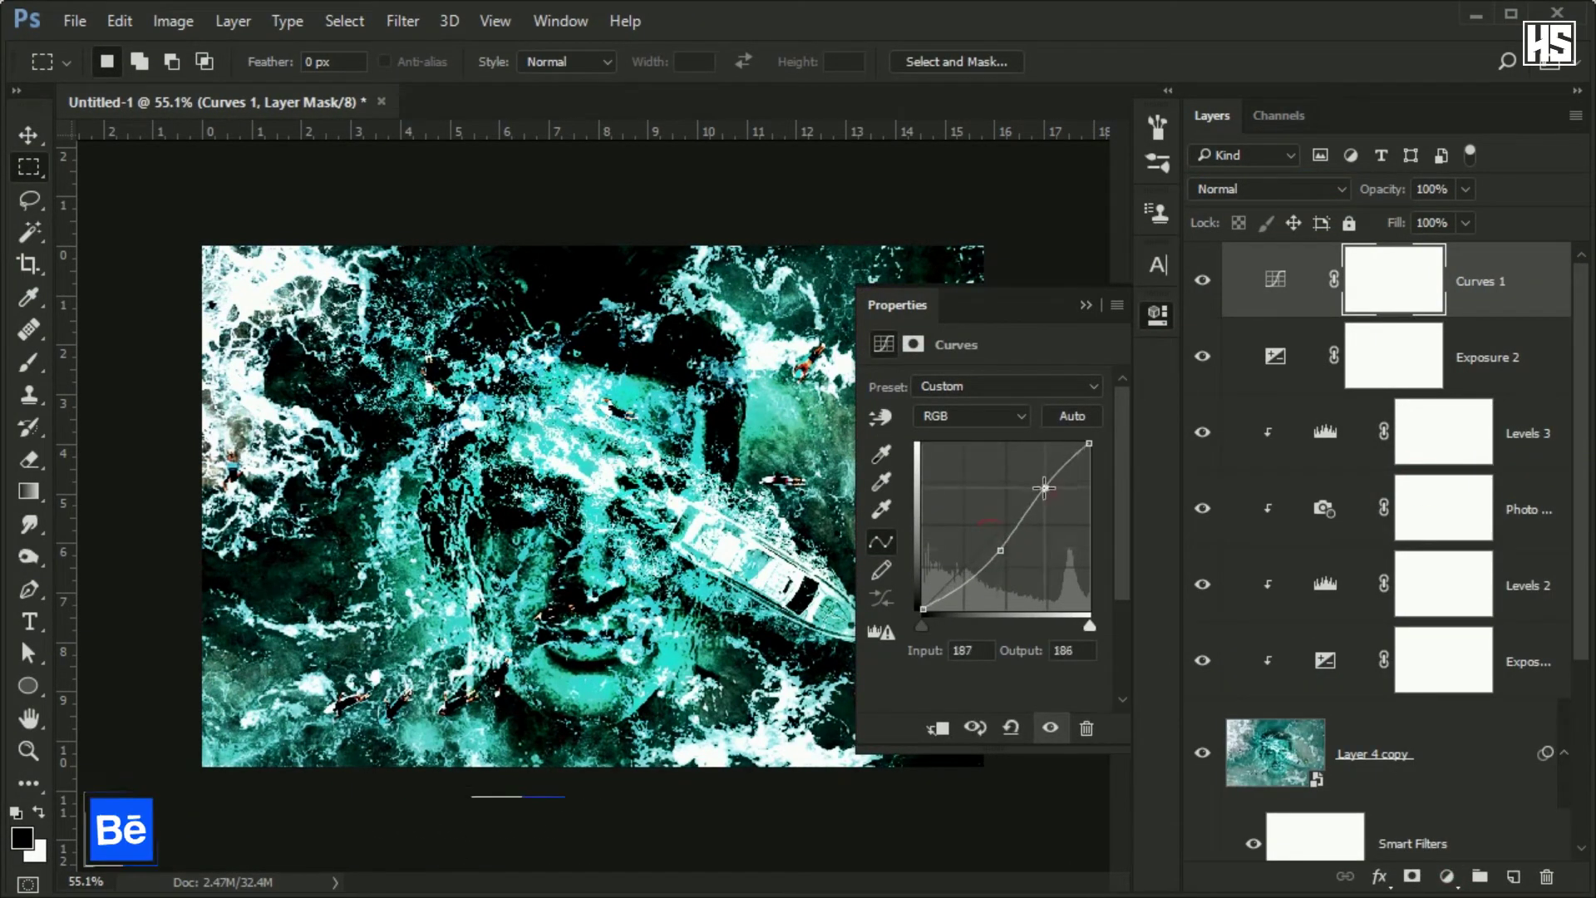
{"action": "mouse_move", "coordinate": [943, 600]}
{"action": "left_mouse_down"}
{"action": "mouse_move", "coordinate": [937, 577]}
{"action": "mouse_move", "coordinate": [939, 590]}
{"action": "left_mouse_up"}
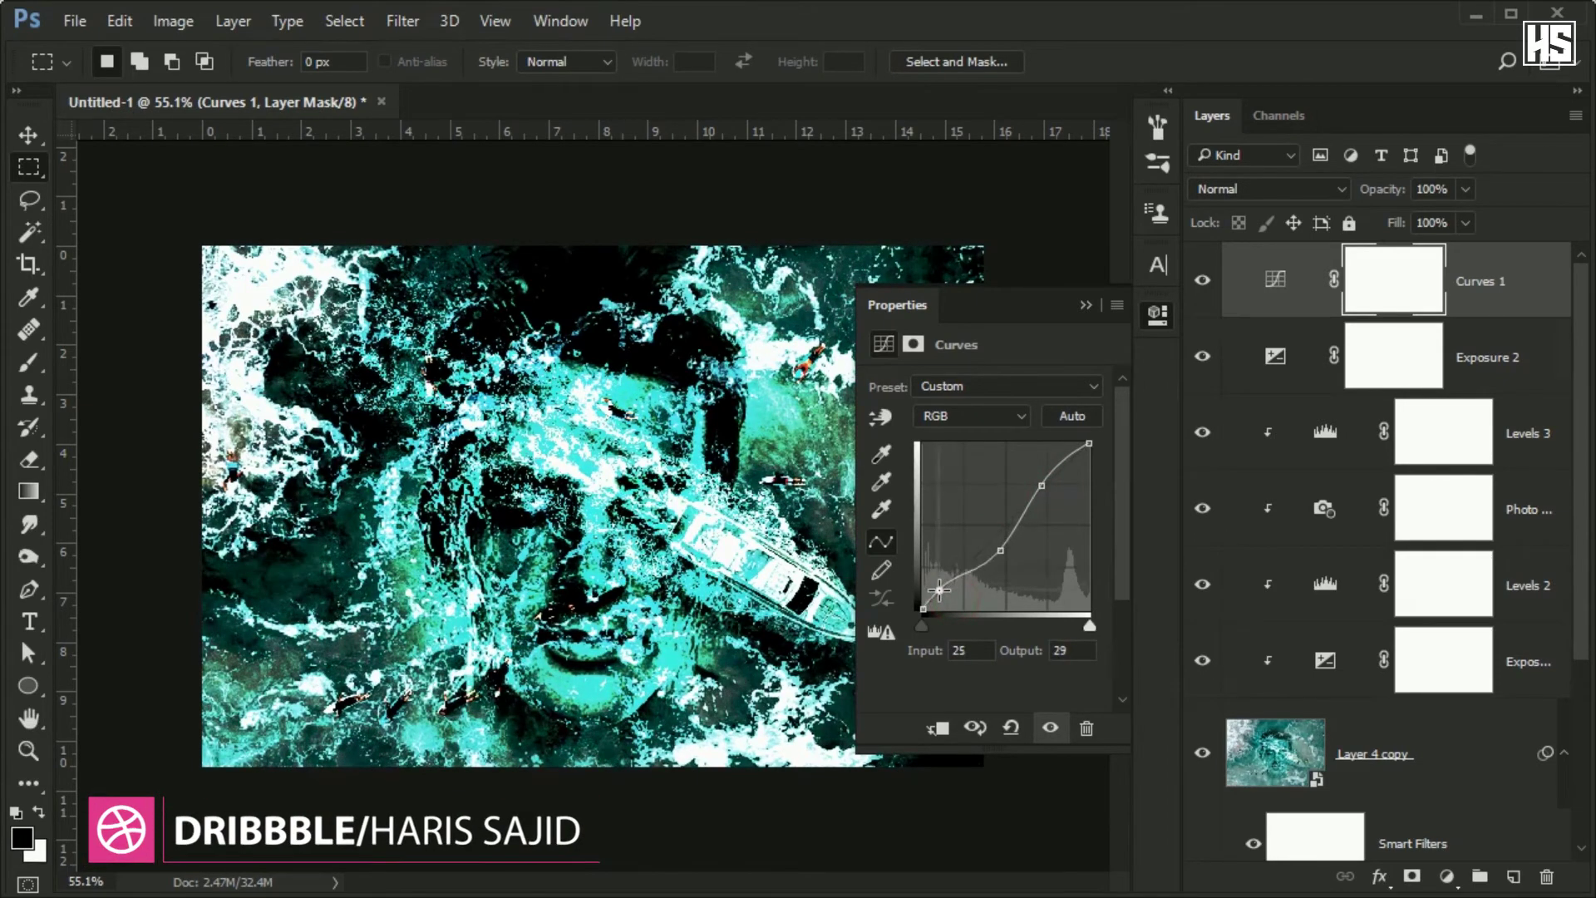
{"action": "left_click", "coordinate": [1083, 306]}
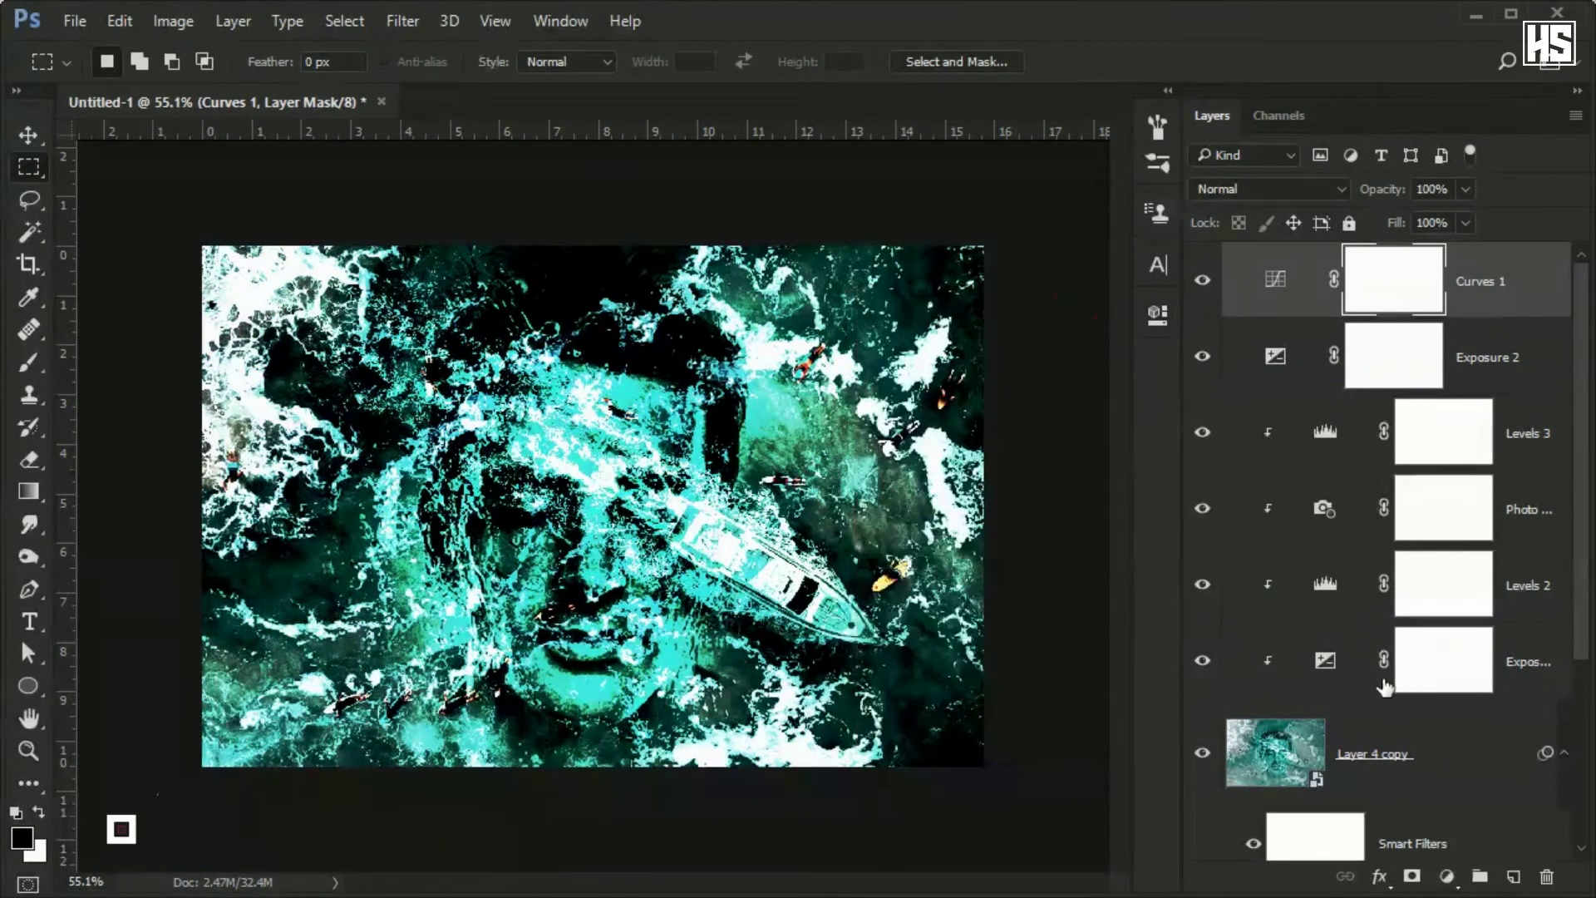
{"action": "left_click", "coordinate": [1455, 873]}
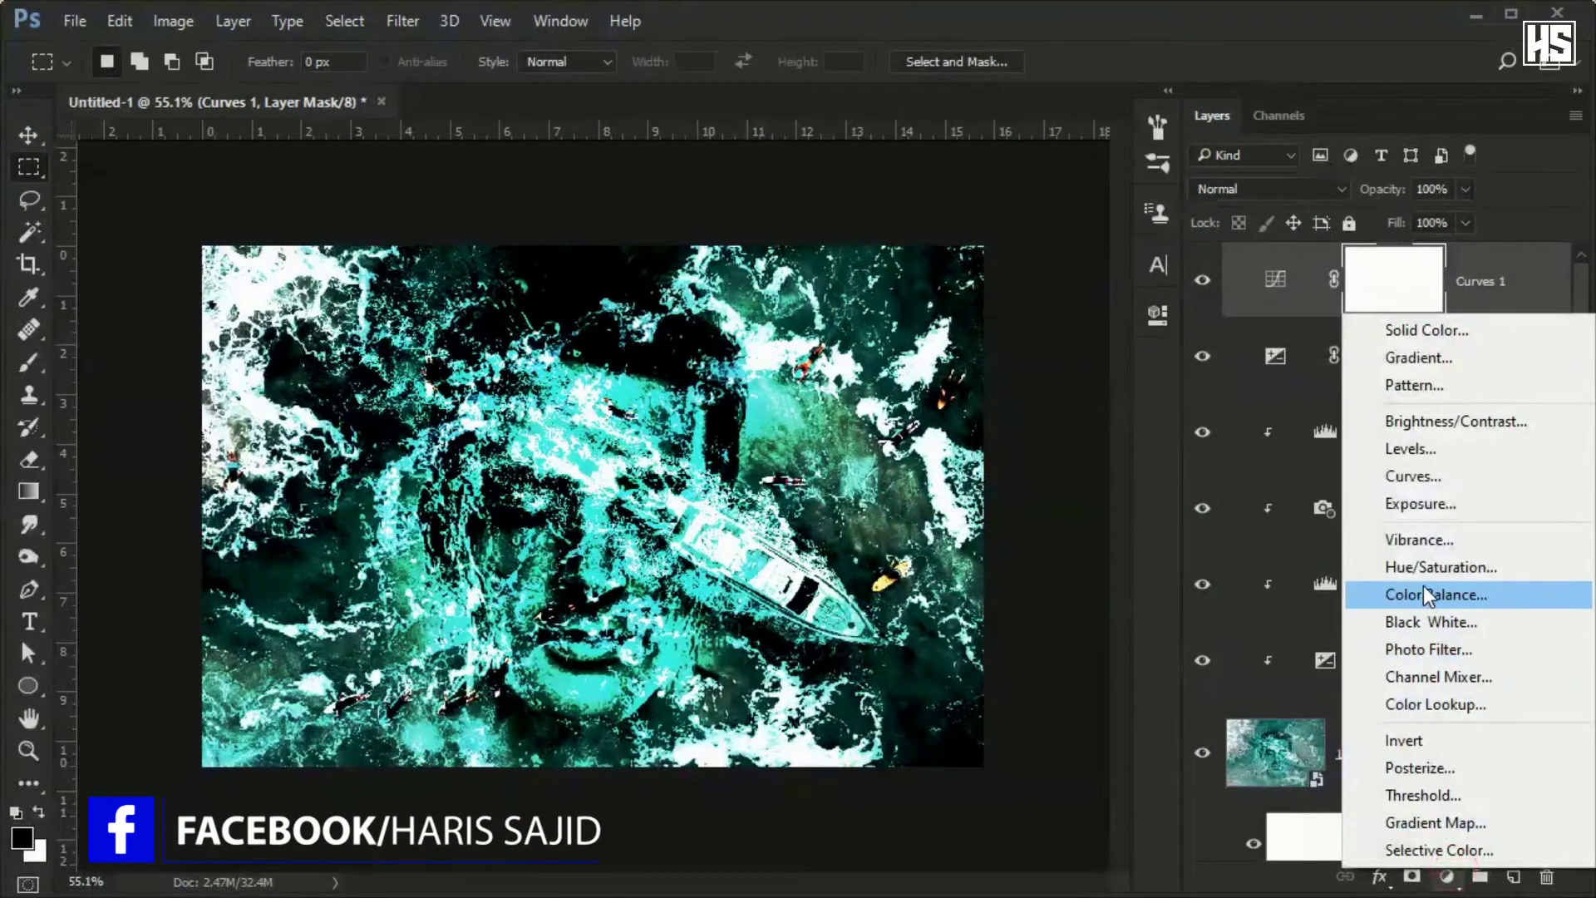
- Add a Hue/Saturation adjustment with Saturation at -18
{"action": "left_click", "coordinate": [1451, 570]}
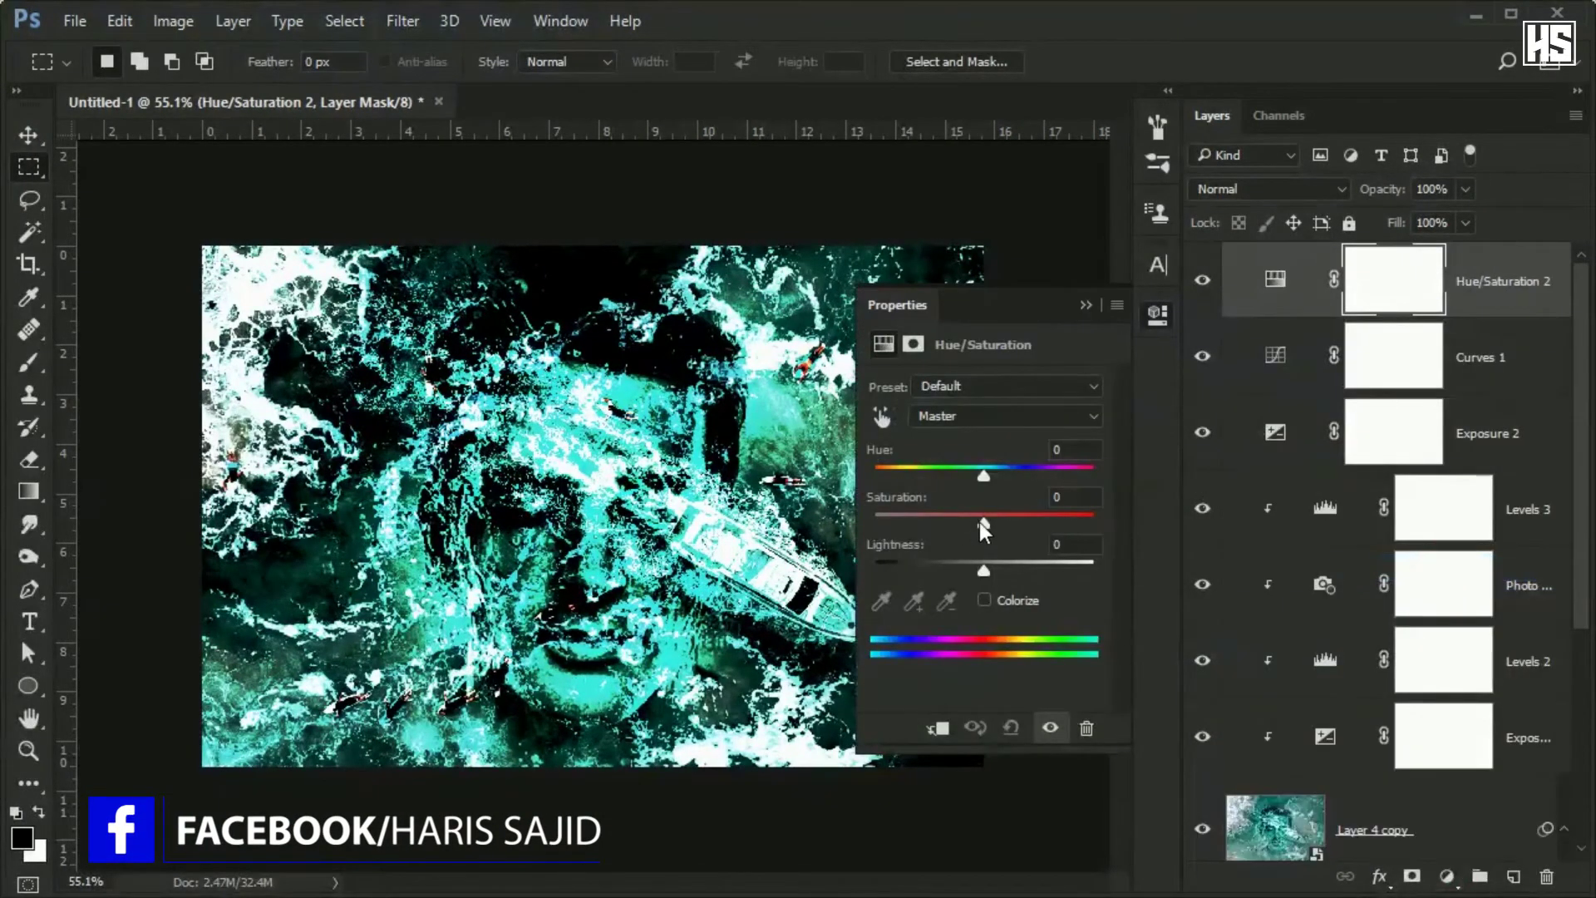
{"action": "left_click_drag", "start_coordinate": [981, 522], "coordinate": [965, 523]}
{"action": "left_click", "coordinate": [1085, 305]}
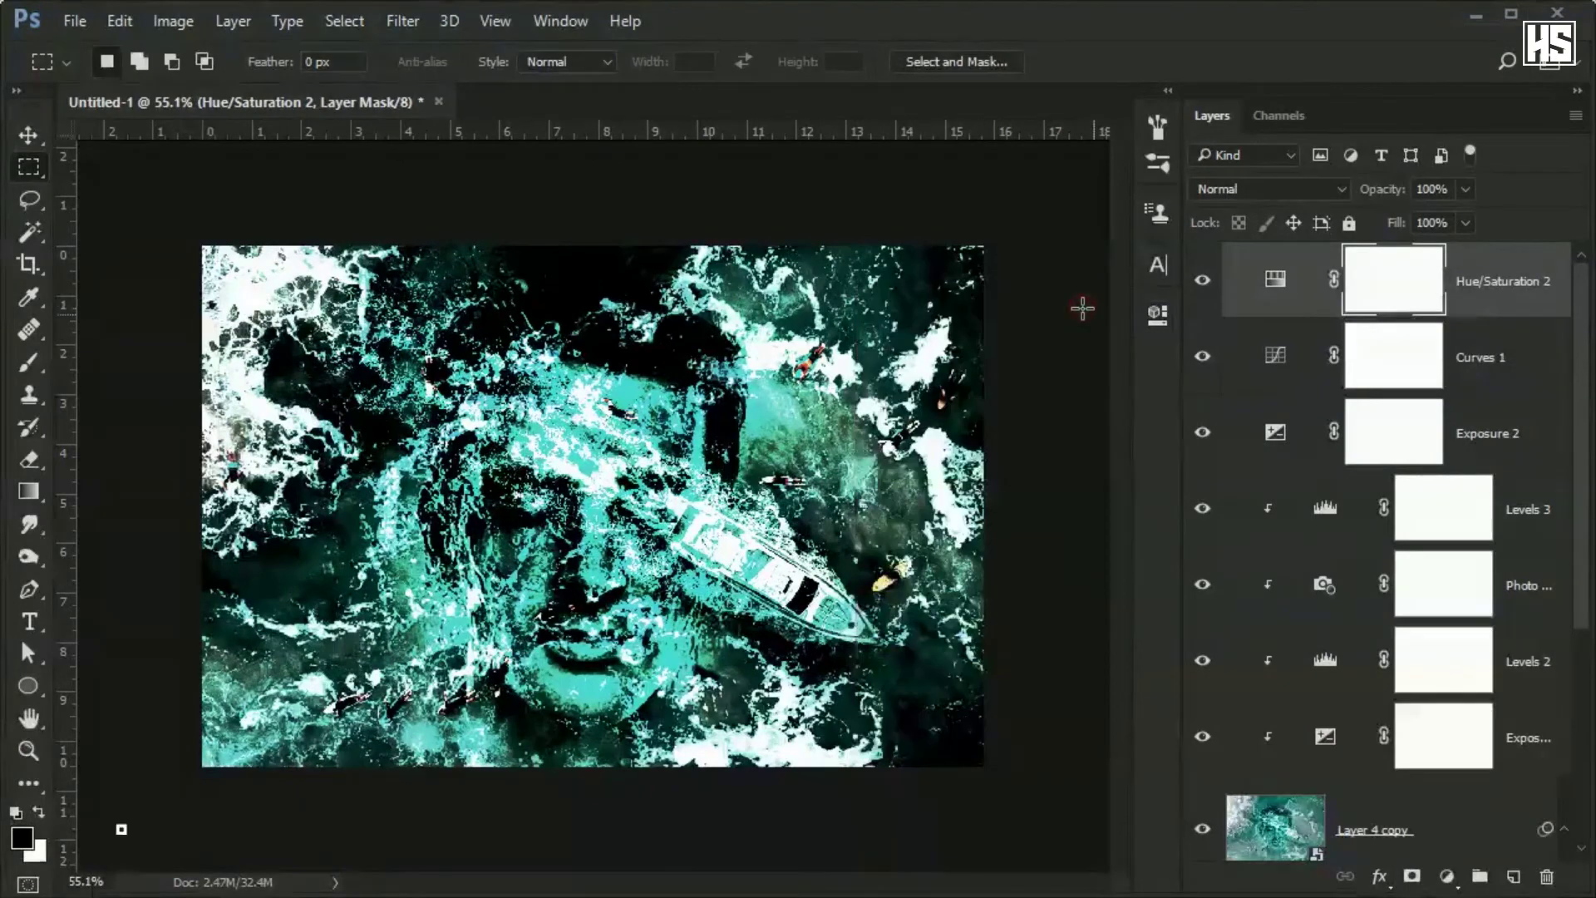
- Add an Exposure 3 adjustment with Exposure -0.68 and Gamma 1.44
{"action": "left_click", "coordinate": [1447, 875]}
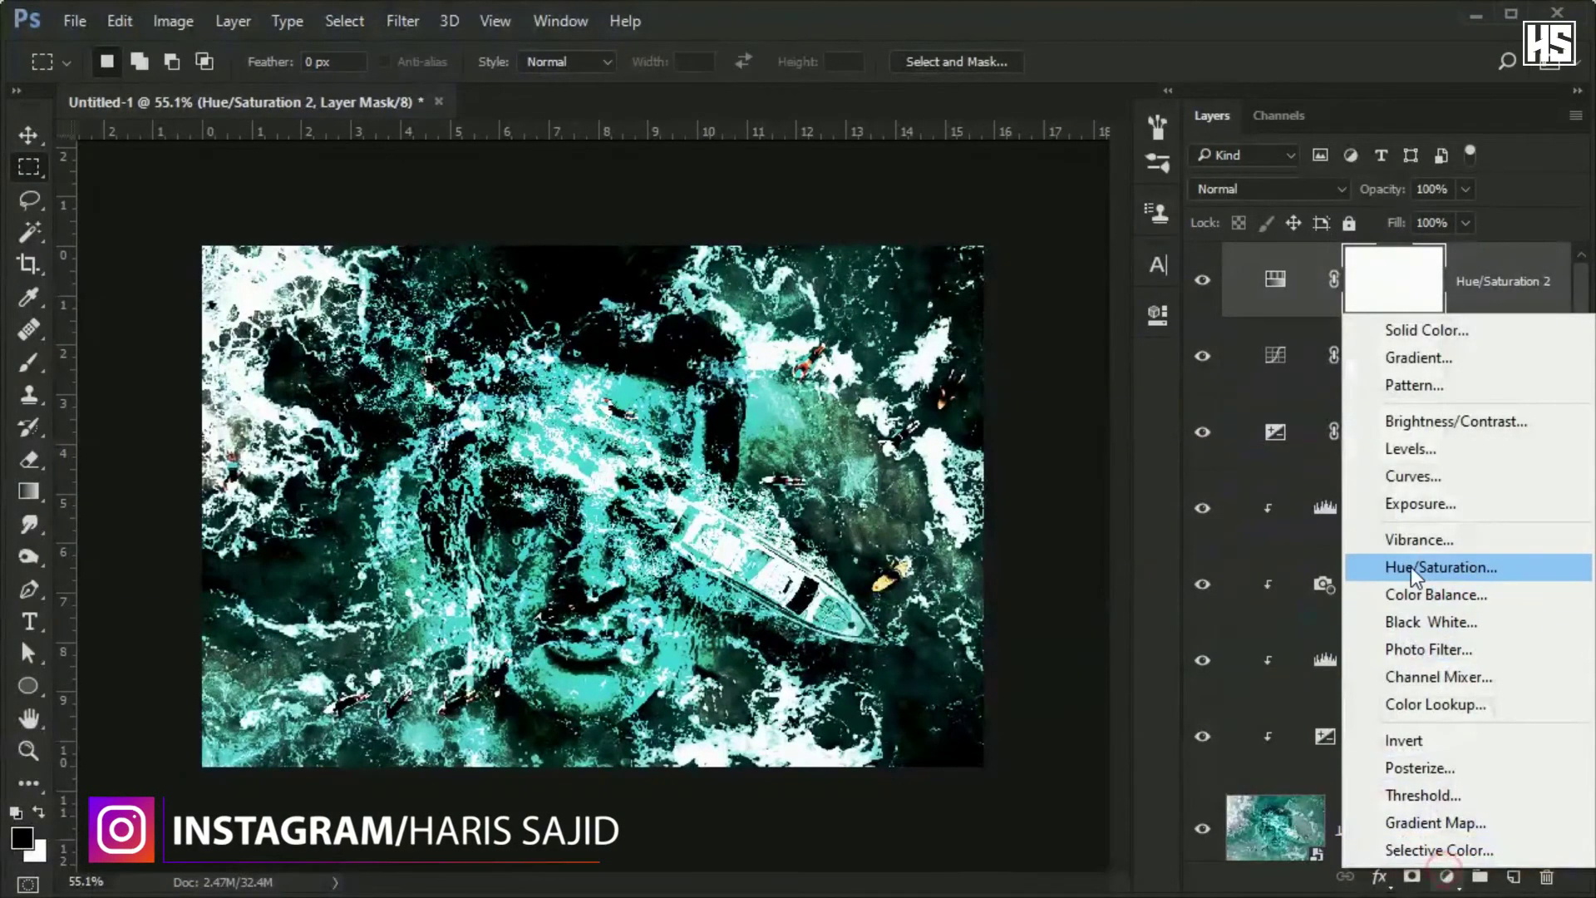
{"action": "left_click", "coordinate": [1421, 505]}
{"action": "left_click_drag", "start_coordinate": [983, 447], "coordinate": [972, 448]}
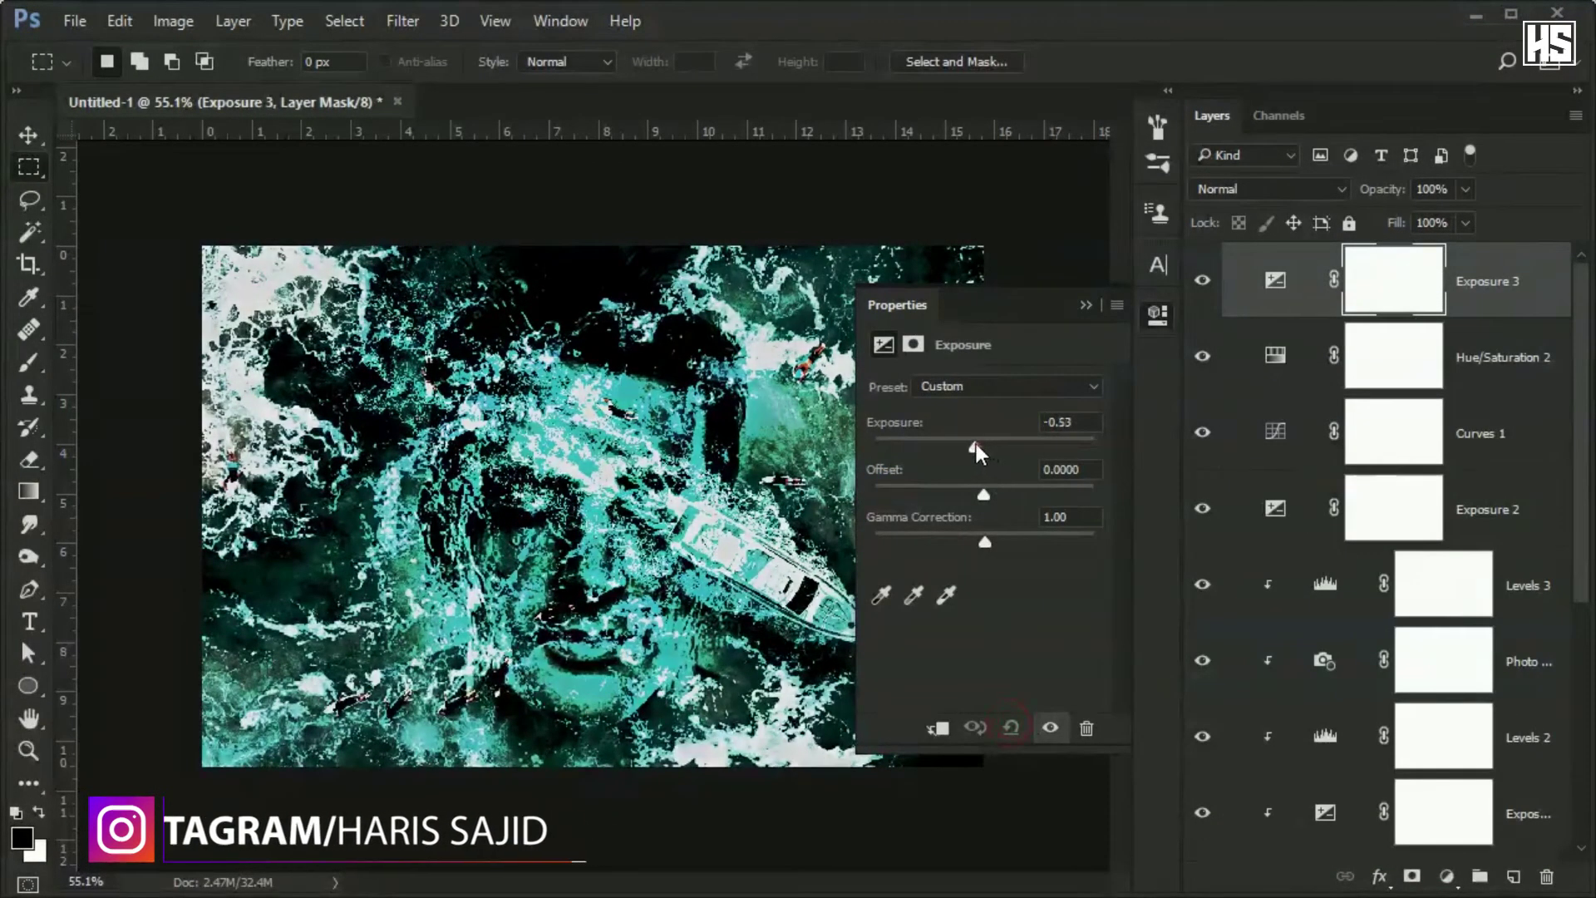
{"action": "left_click_drag", "start_coordinate": [985, 543], "coordinate": [956, 542]}
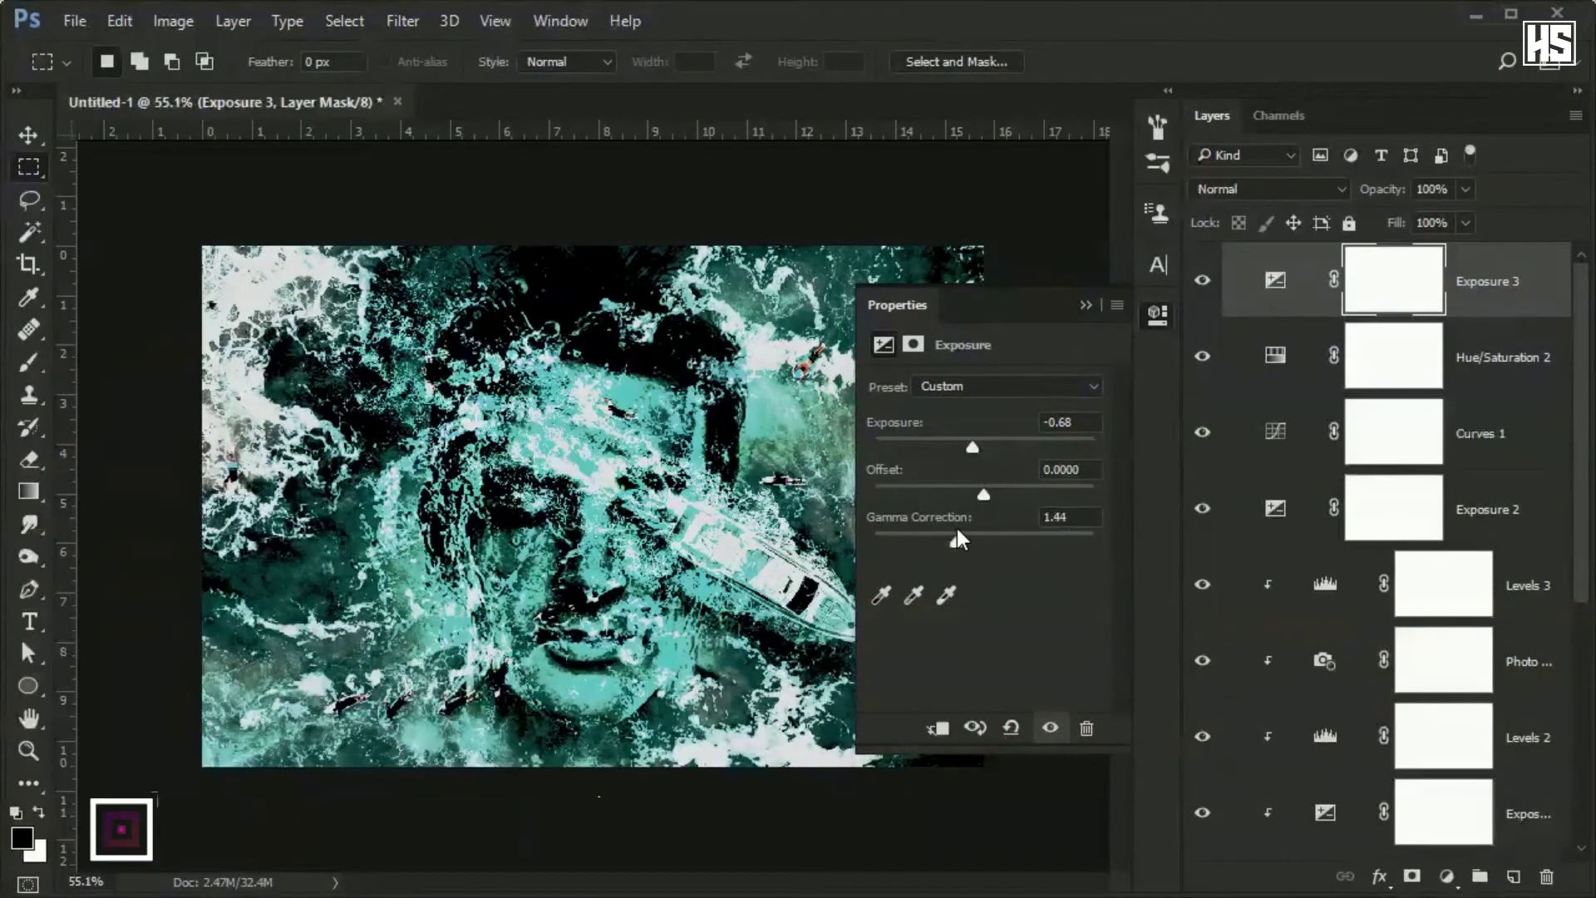
{"action": "left_click", "coordinate": [1083, 299]}
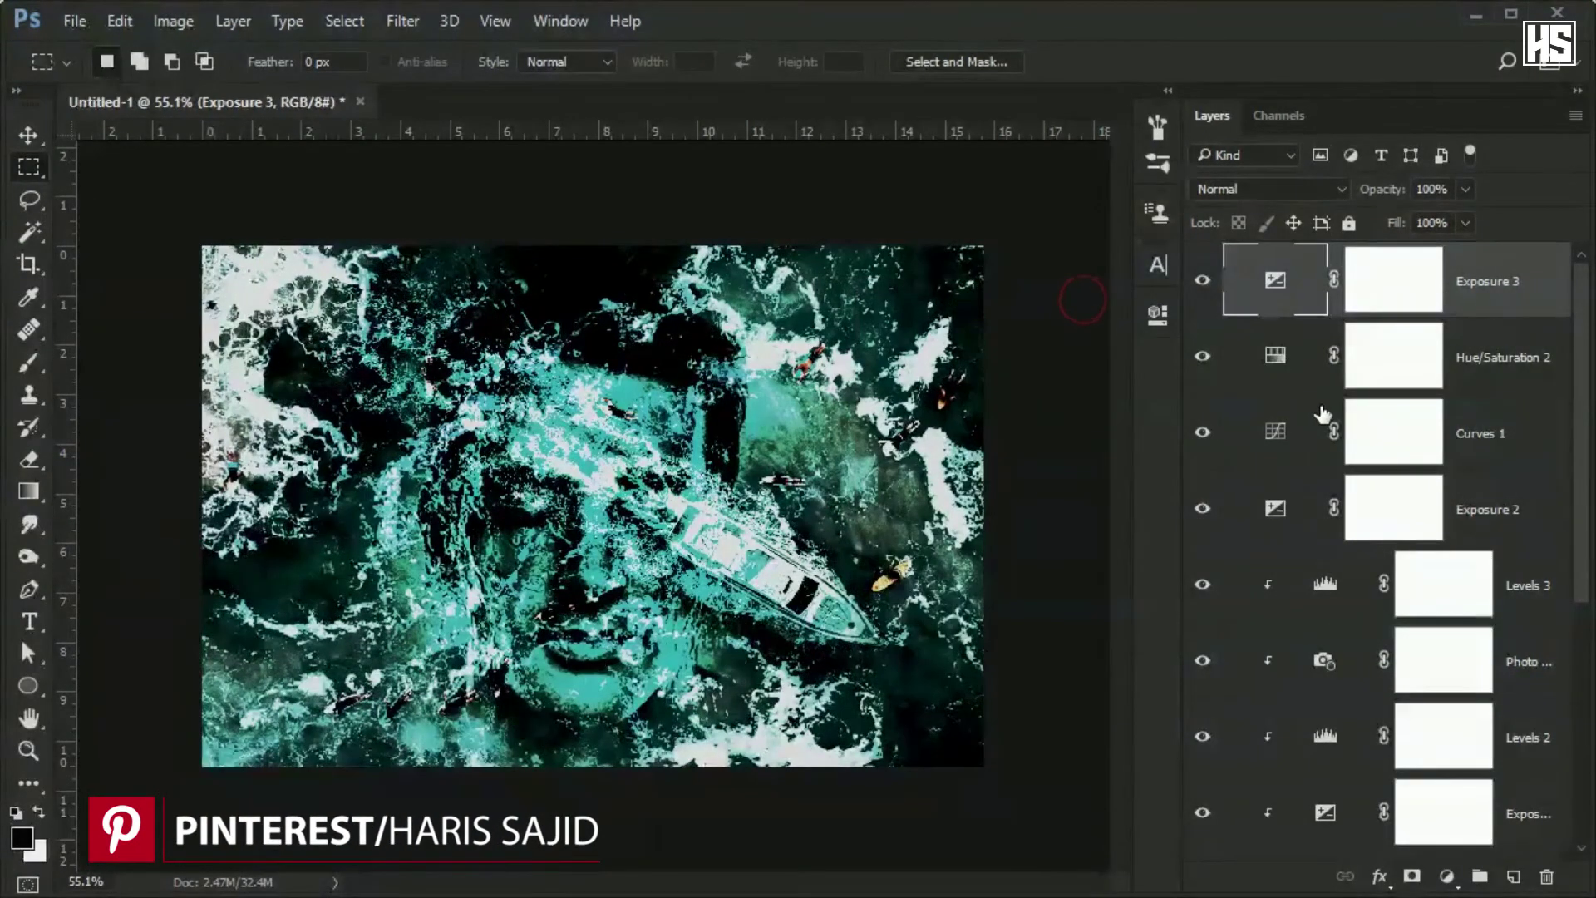
- Group all layers into Group 2, duplicate and merge the copy, then convert it for Smart Filters
{"action": "scroll", "coordinate": [1318, 413], "scroll_direction": "down", "scroll_amount": 2}
{"action": "scroll", "coordinate": [1322, 416], "scroll_direction": "down", "scroll_amount": 2}
{"action": "scroll", "coordinate": [1354, 483], "scroll_direction": "down", "scroll_amount": 2}
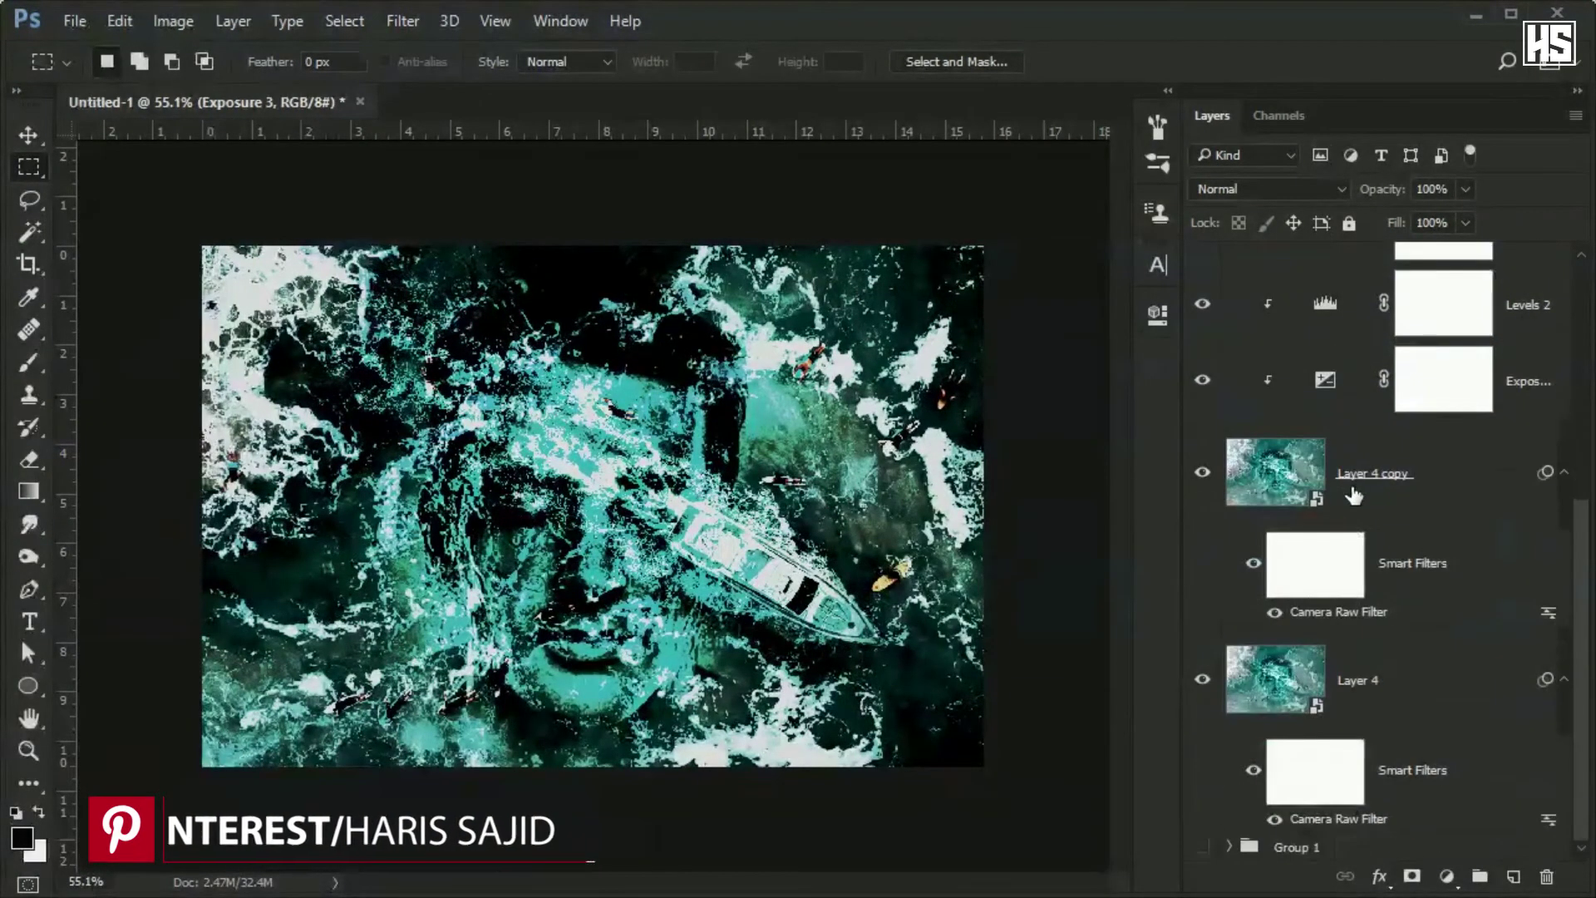
{"action": "left_click", "coordinate": [1405, 678], "text": "shift"}
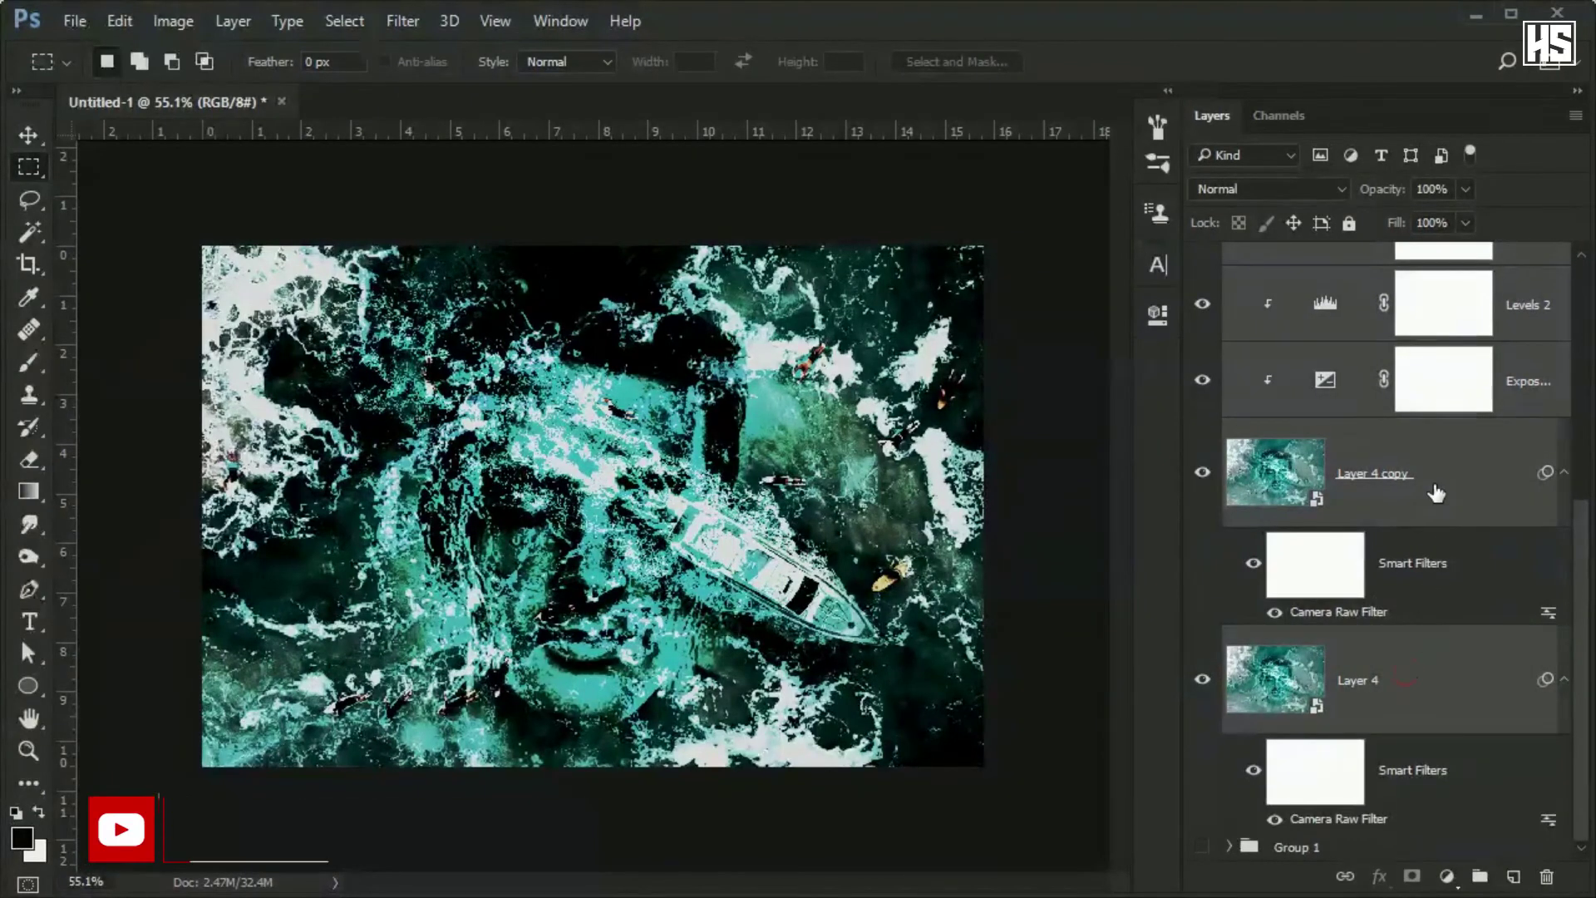
{"action": "key", "text": "ctrl+g"}
{"action": "key", "text": "ctrl+j"}
{"action": "key", "text": "ctrl+e"}
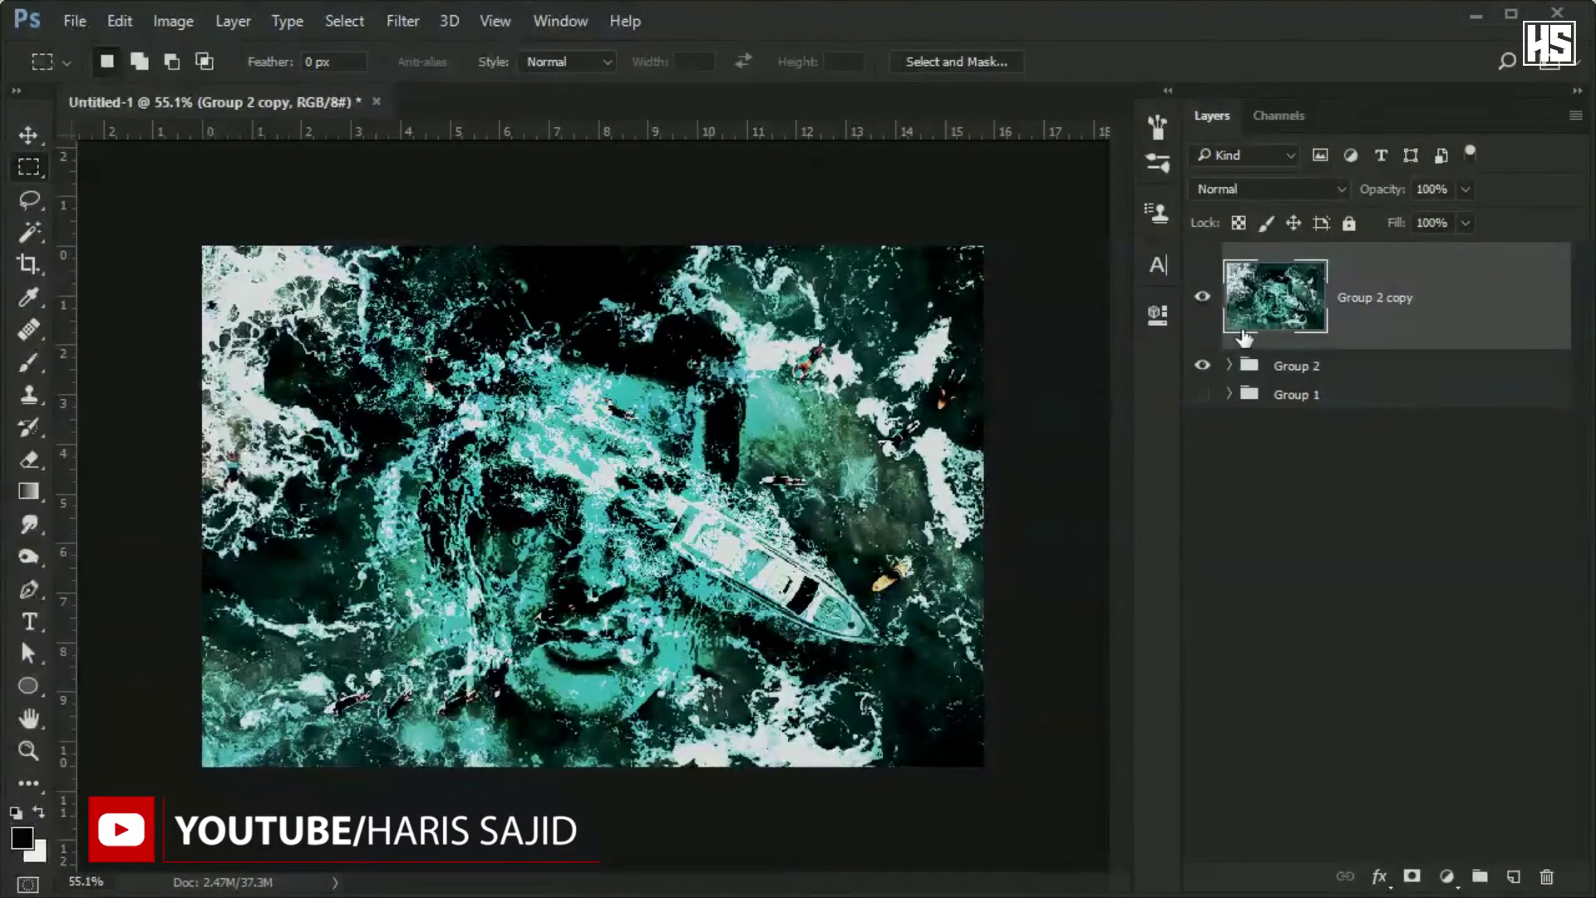
{"action": "left_click", "coordinate": [405, 21]}
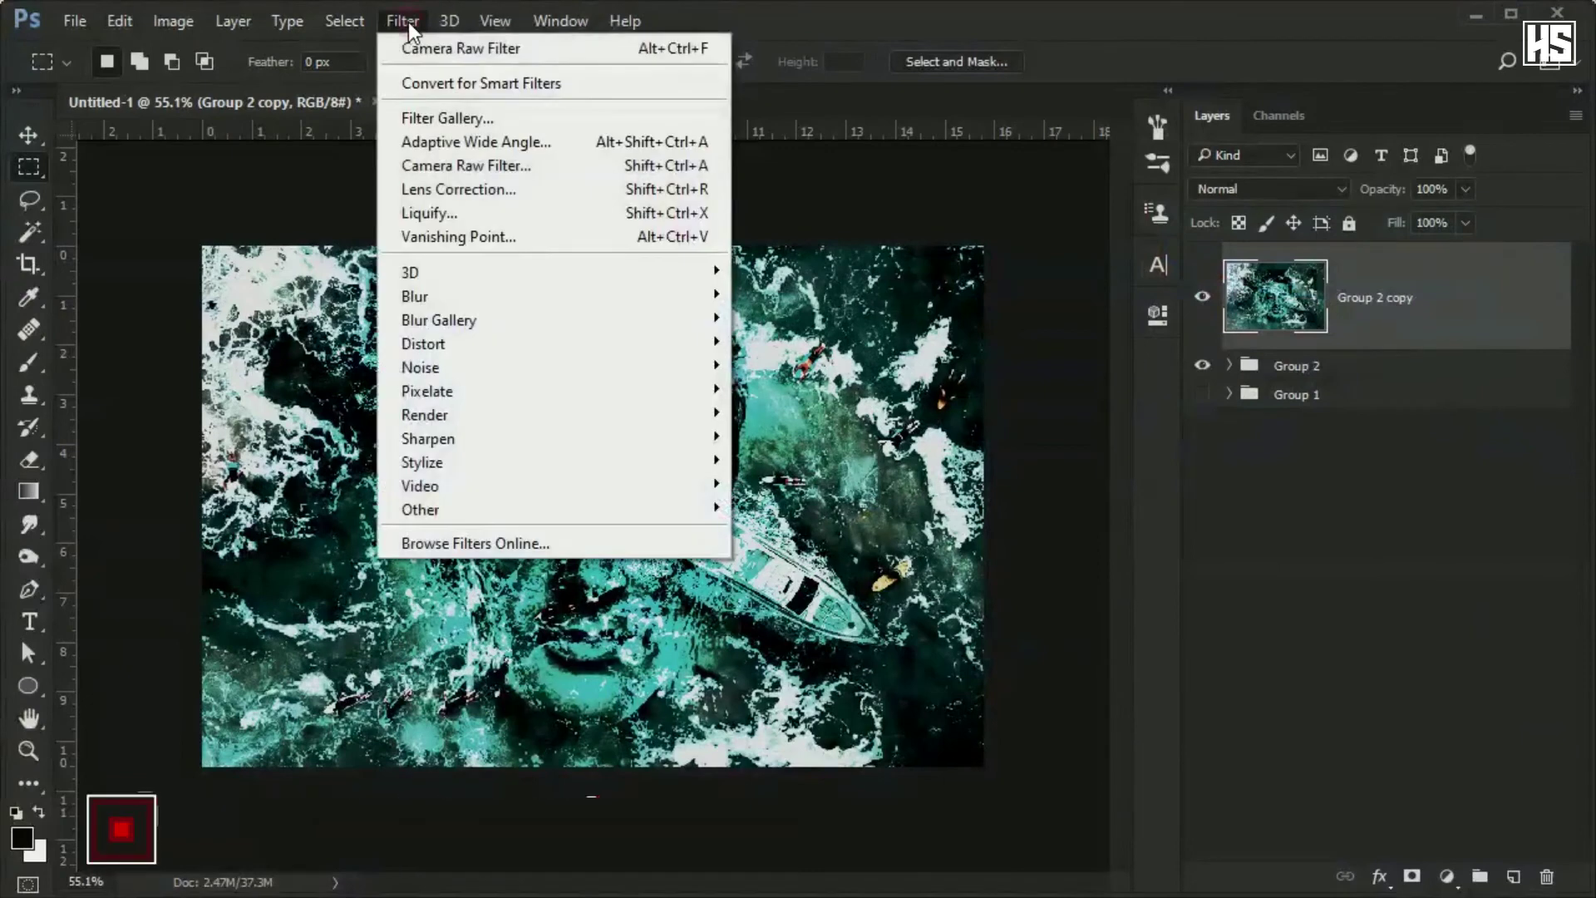
{"action": "left_click", "coordinate": [447, 87]}
- Apply a Camera Raw tone curve to Group 2 copy: lights -18, darks +9, shadows -7
{"action": "left_click", "coordinate": [403, 20]}
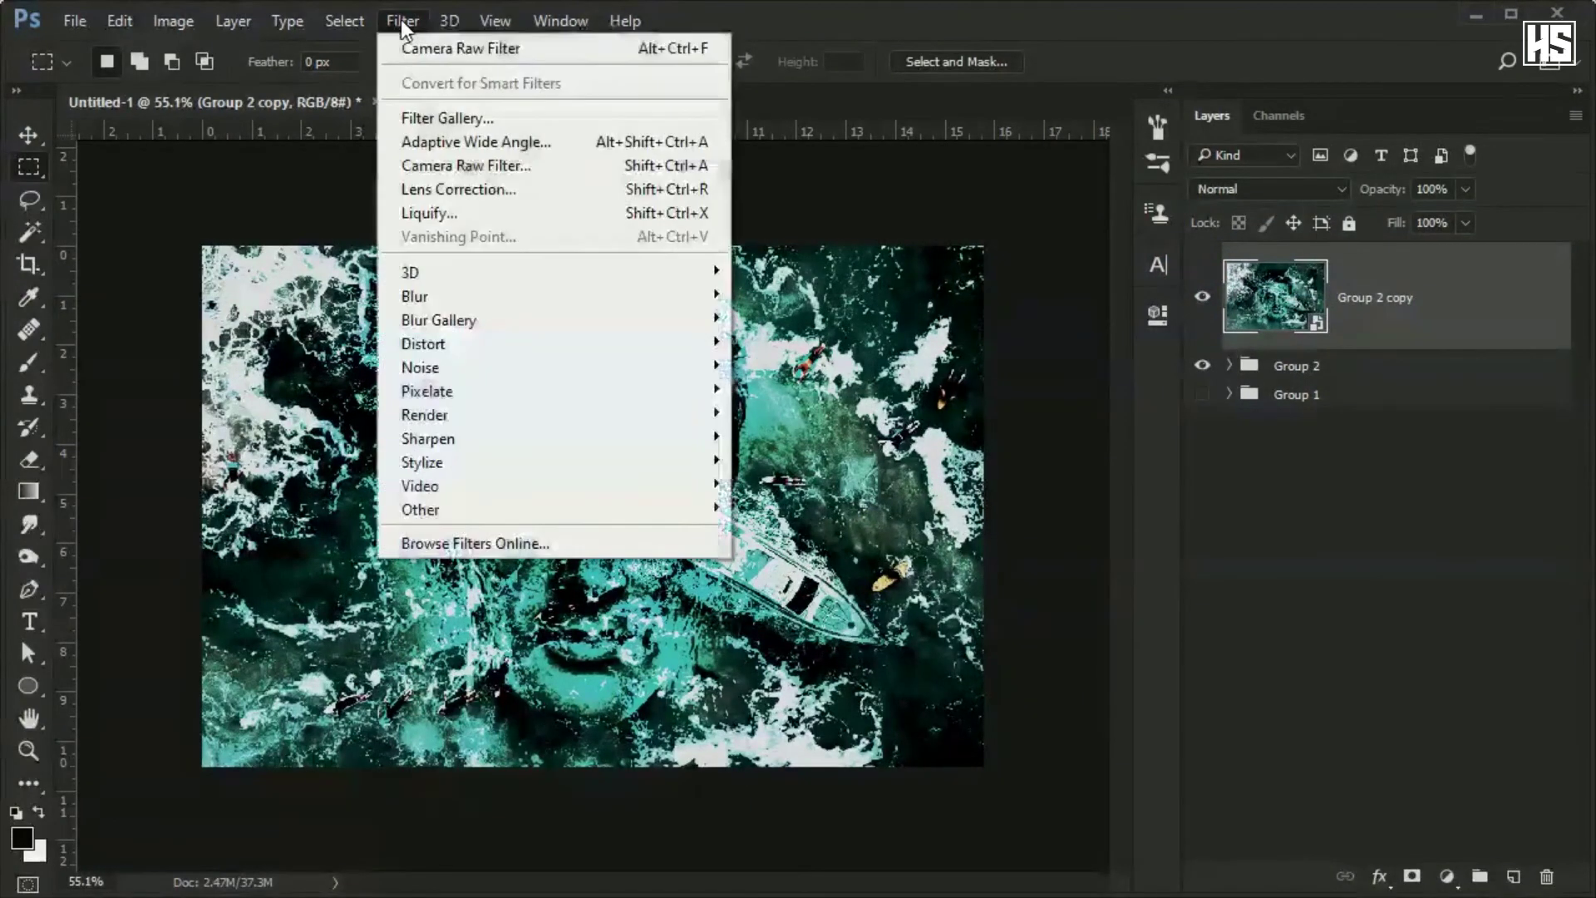
{"action": "left_click", "coordinate": [500, 166]}
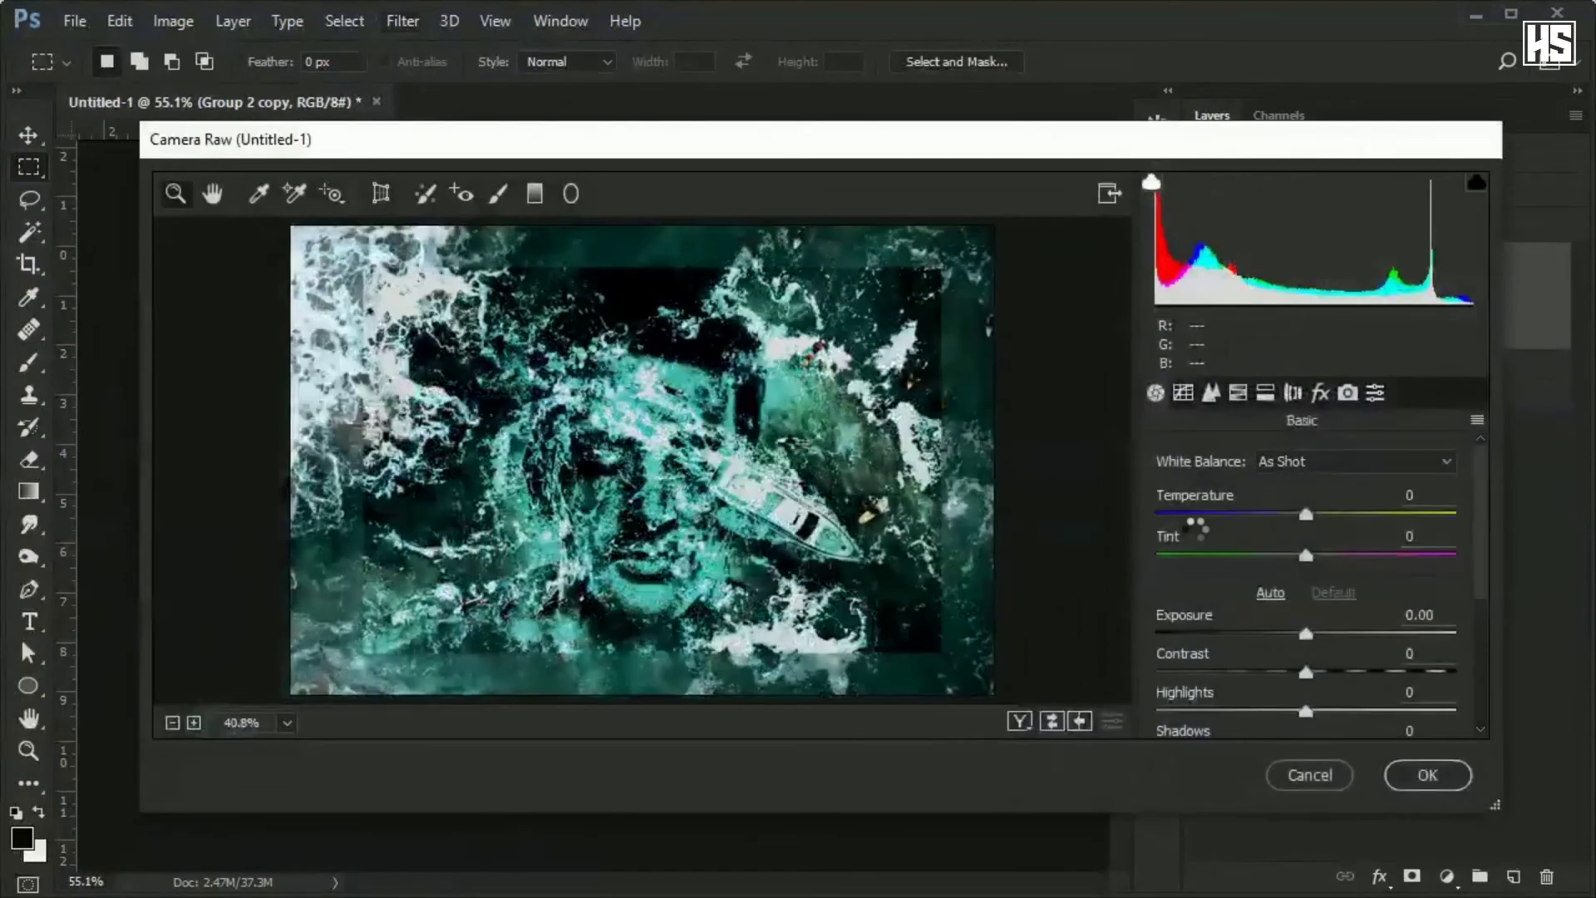
{"action": "left_click", "coordinate": [1183, 393]}
{"action": "scroll", "coordinate": [1216, 548], "scroll_direction": "down", "scroll_amount": 3}
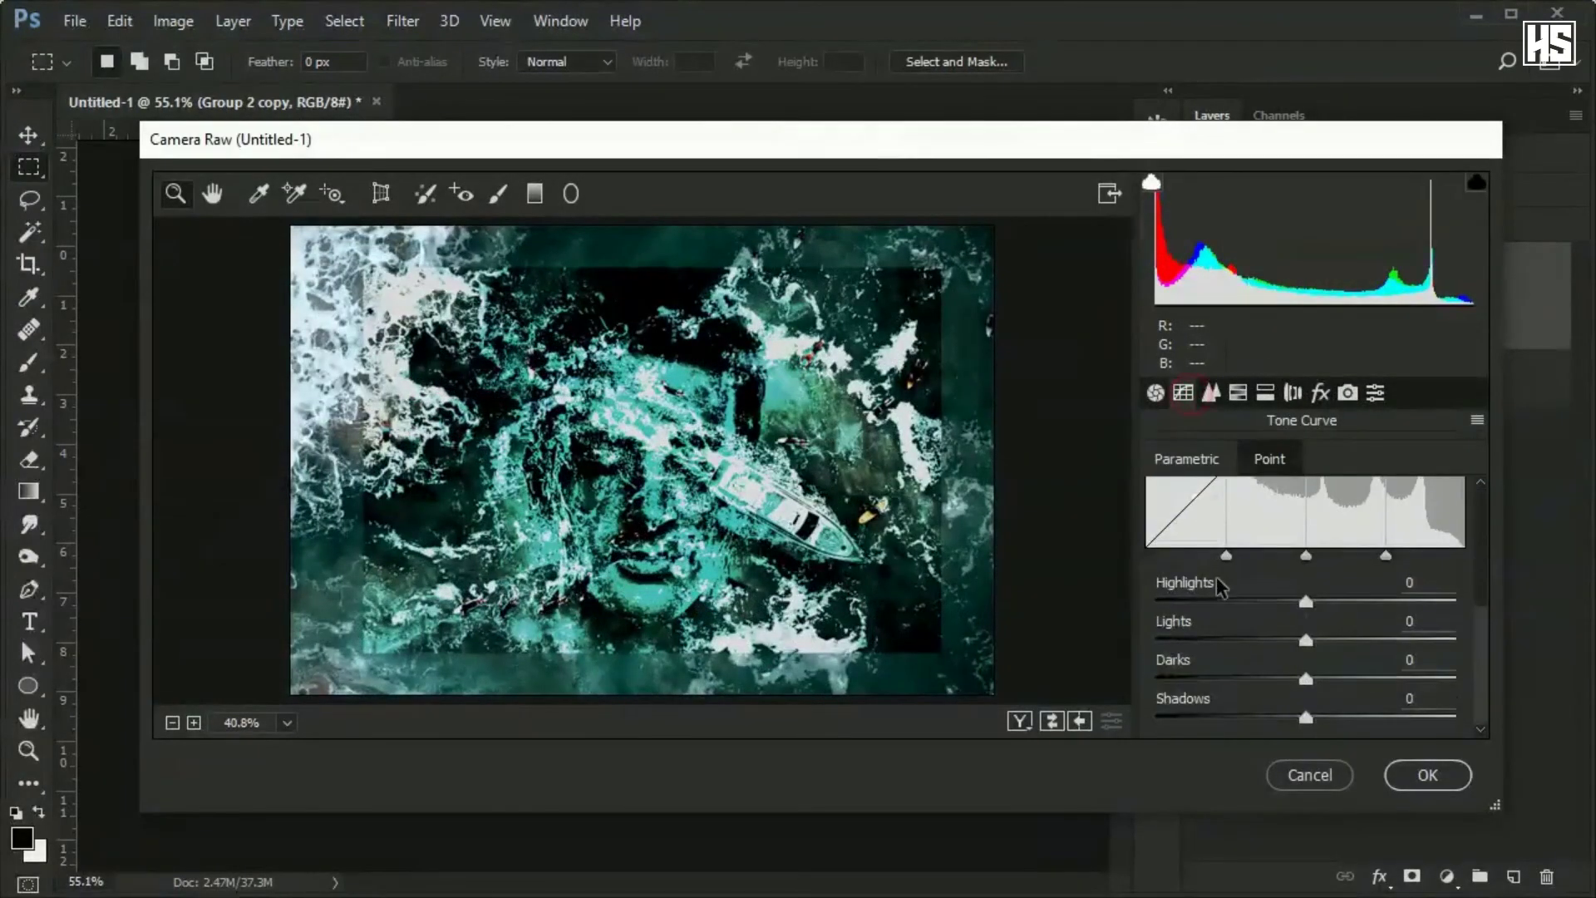
{"action": "mouse_move", "coordinate": [1307, 641]}
{"action": "left_mouse_down"}
{"action": "mouse_move", "coordinate": [1279, 640]}
{"action": "mouse_move", "coordinate": [1290, 679]}
{"action": "mouse_move", "coordinate": [1319, 678]}
{"action": "left_mouse_up"}
{"action": "mouse_move", "coordinate": [1306, 601]}
{"action": "left_mouse_down"}
{"action": "mouse_move", "coordinate": [1285, 601]}
{"action": "mouse_move", "coordinate": [1299, 601]}
{"action": "left_mouse_up"}
{"action": "left_click_drag", "start_coordinate": [1306, 717], "coordinate": [1295, 717]}
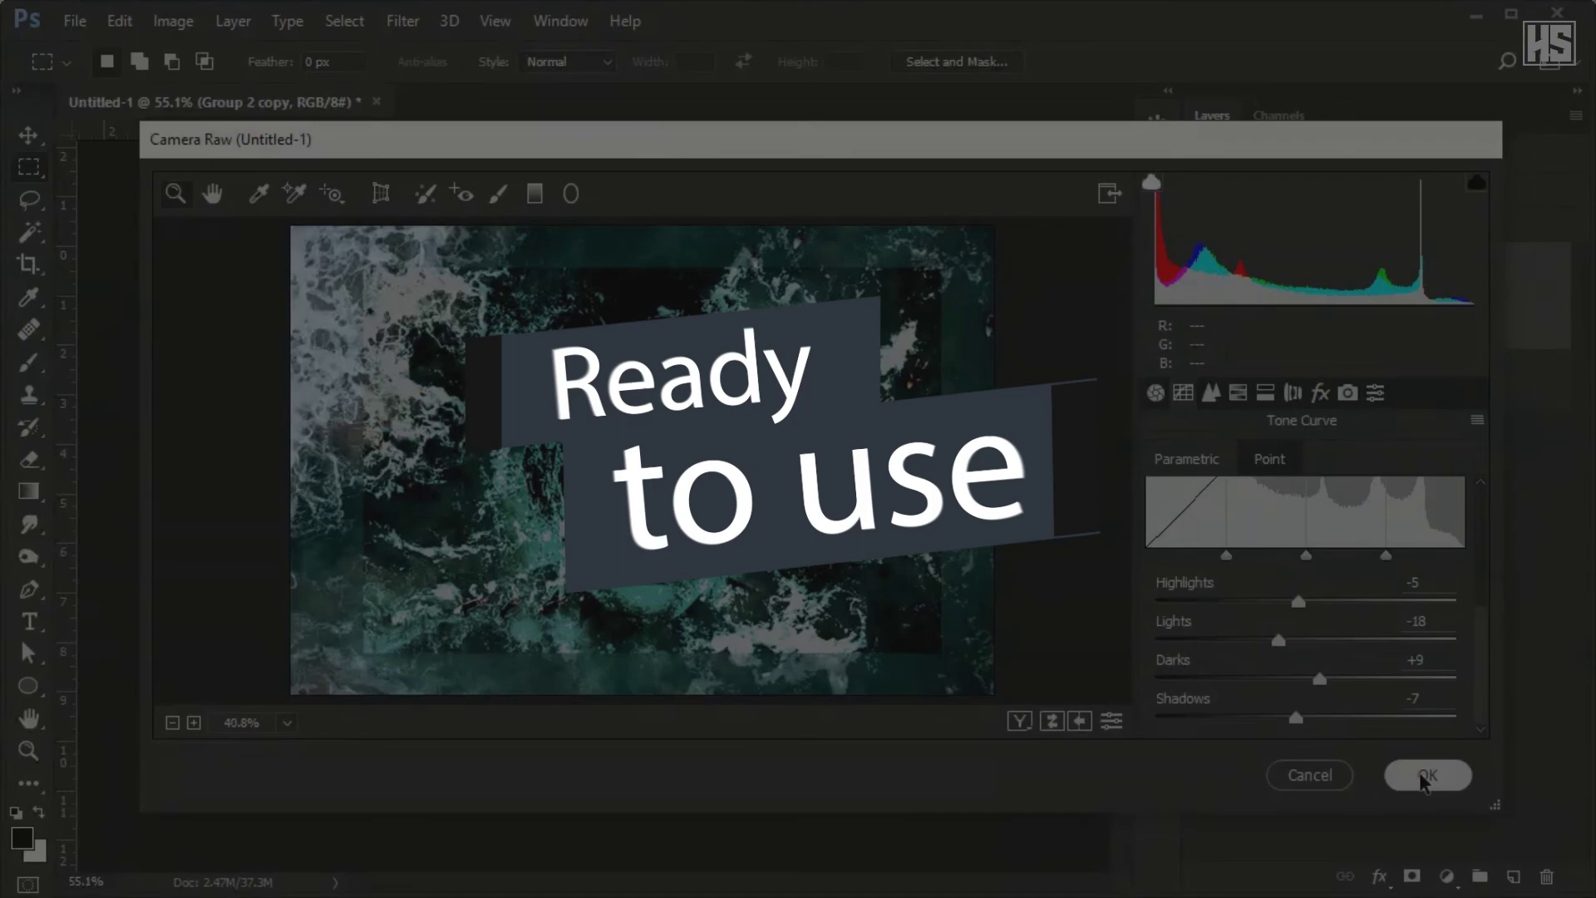
{"action": "left_click", "coordinate": [1422, 776]}
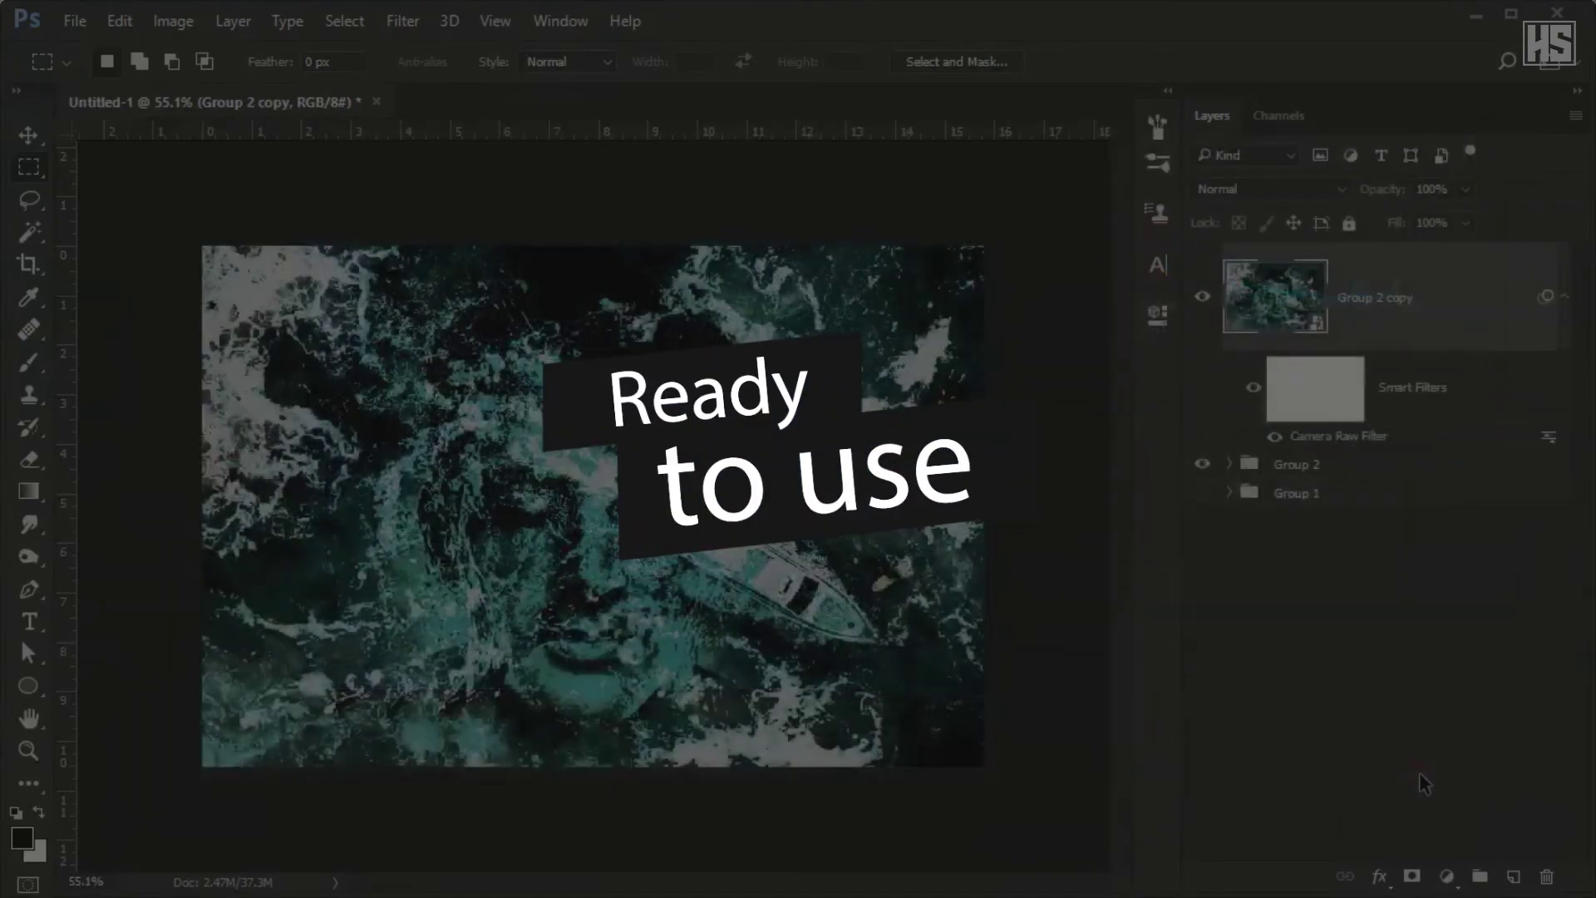